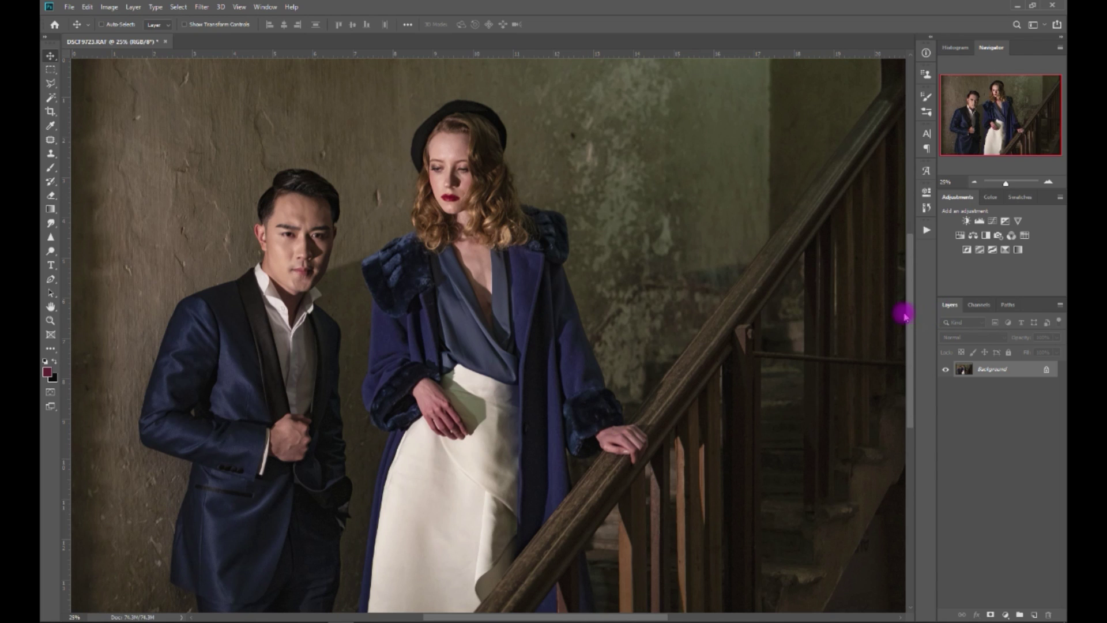
Open the couple photo in the Alien Skin Snap Art 4 filter
{"action": "left_click", "coordinate": [975, 181]}
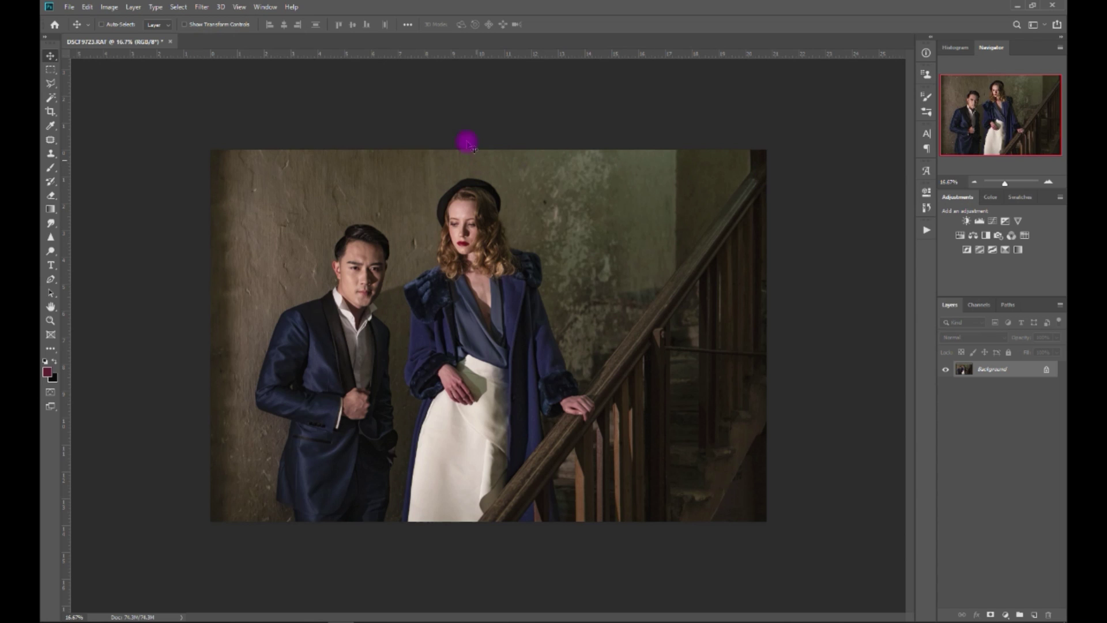
{"action": "left_click", "coordinate": [202, 7]}
{"action": "left_click", "coordinate": [269, 242]}
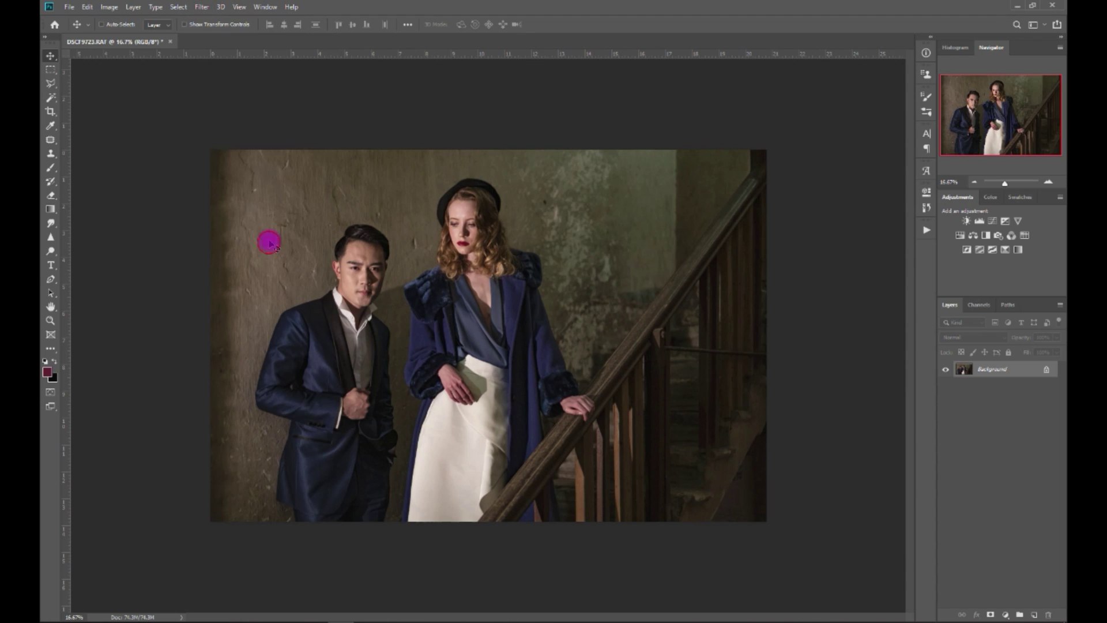
{"action": "left_click", "coordinate": [203, 8]}
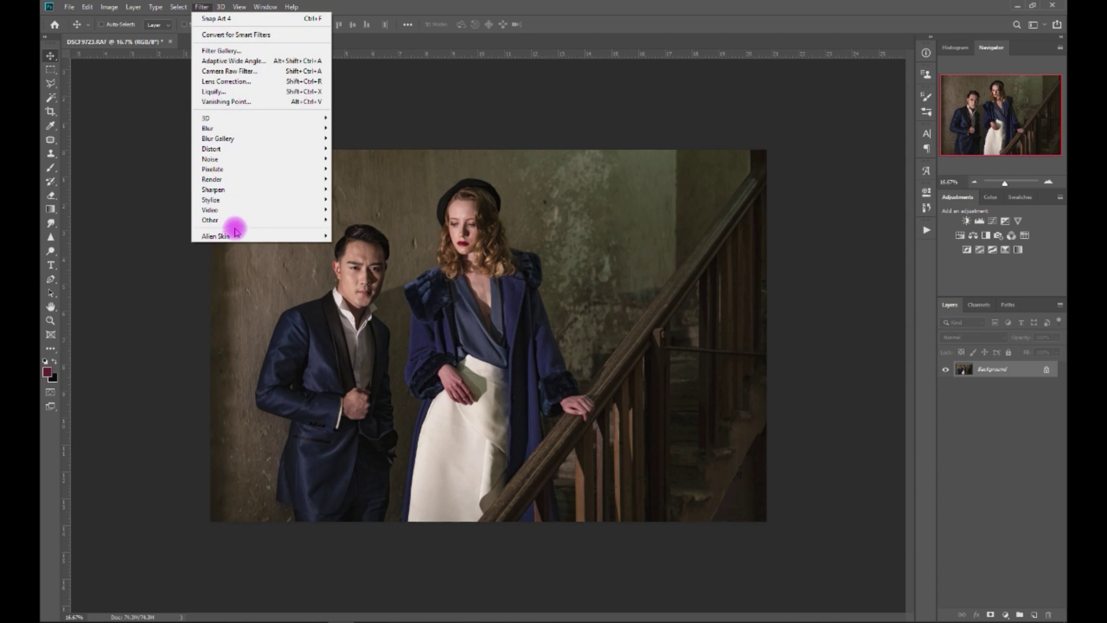
{"action": "mouse_move", "coordinate": [240, 234]}
{"action": "left_click", "coordinate": [348, 257]}
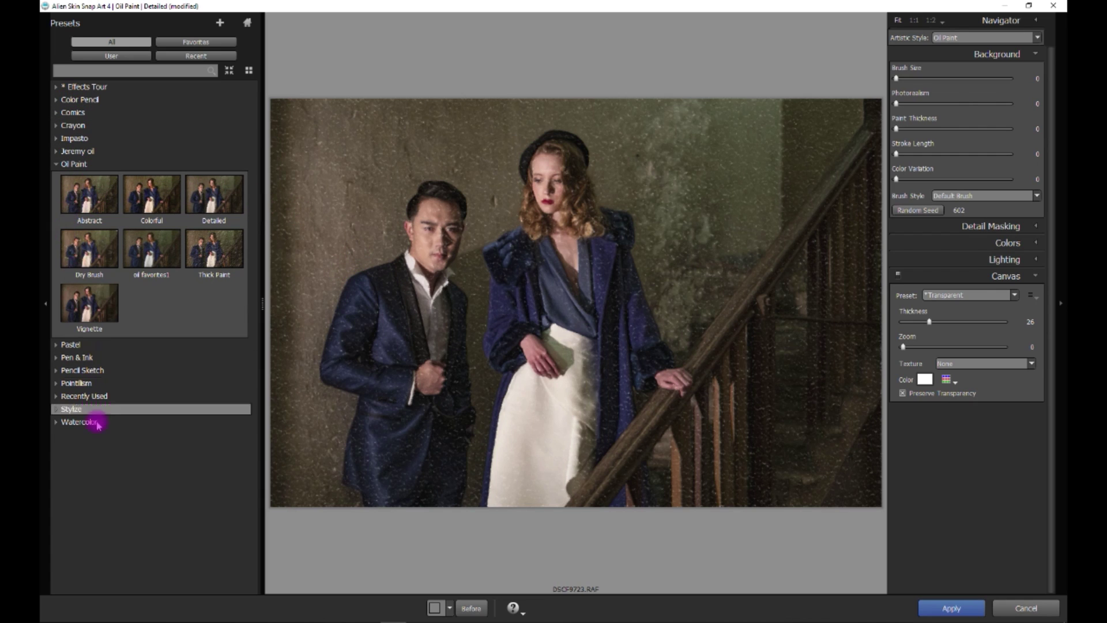
Try the Color Pencil Abstract preset and the Comics Color preset on the photo
{"action": "left_click", "coordinate": [80, 359]}
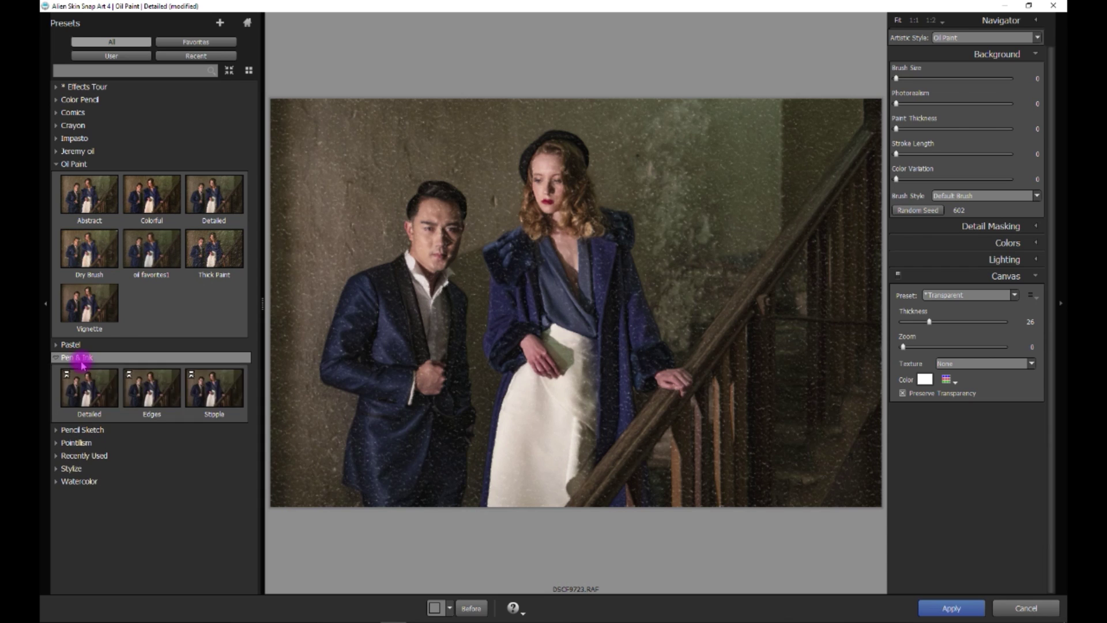
{"action": "left_click", "coordinate": [80, 98]}
{"action": "left_click", "coordinate": [99, 123]}
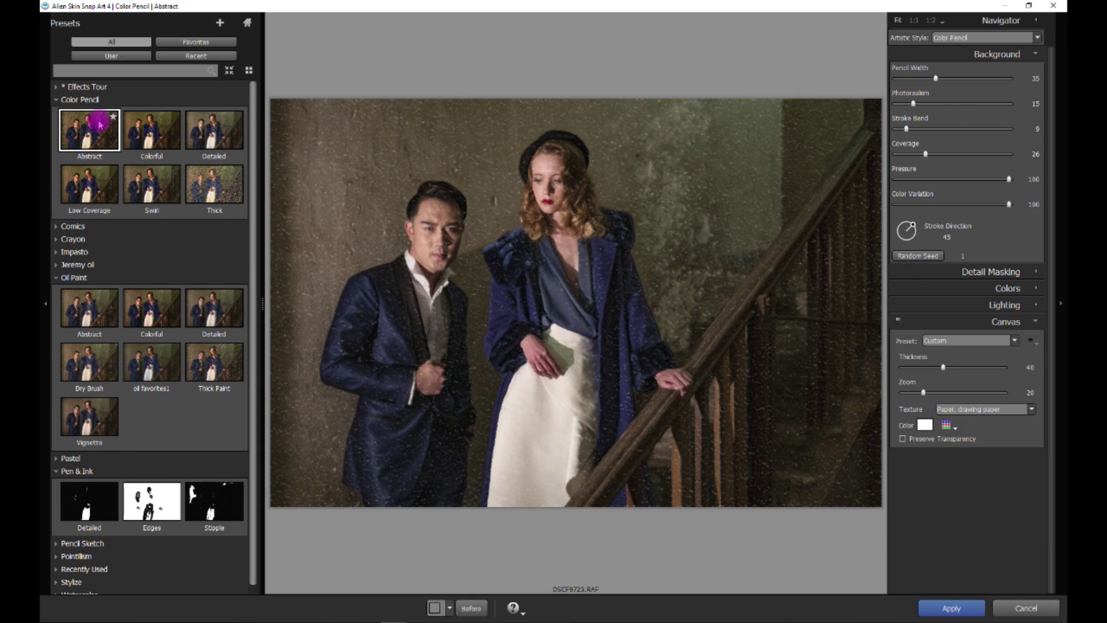
{"action": "left_click", "coordinate": [58, 102]}
{"action": "left_click", "coordinate": [67, 112]}
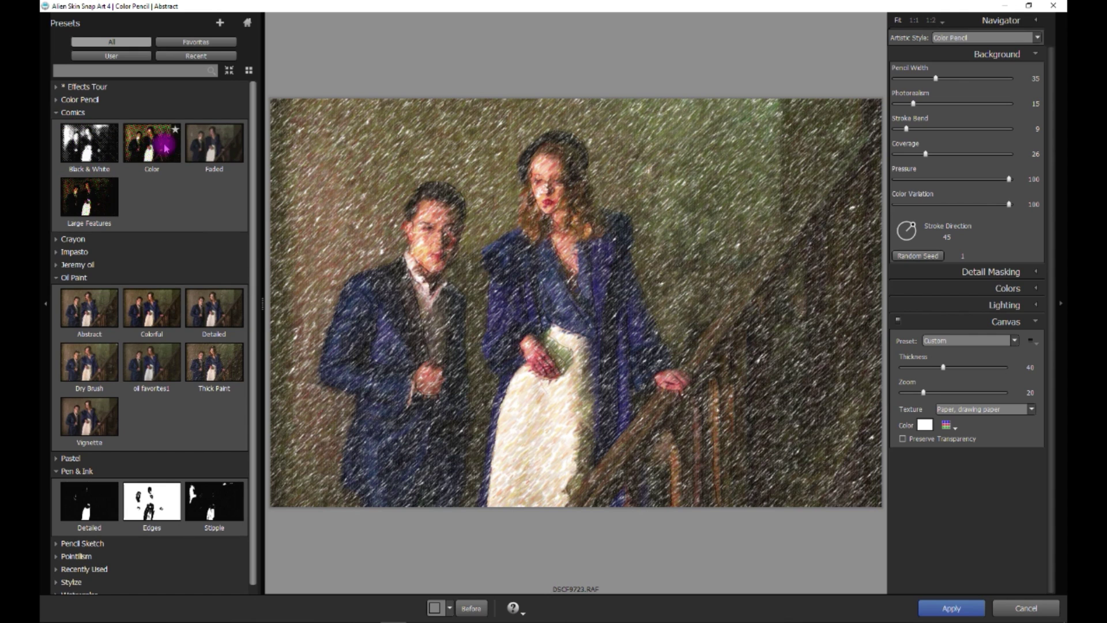
{"action": "left_click", "coordinate": [152, 142]}
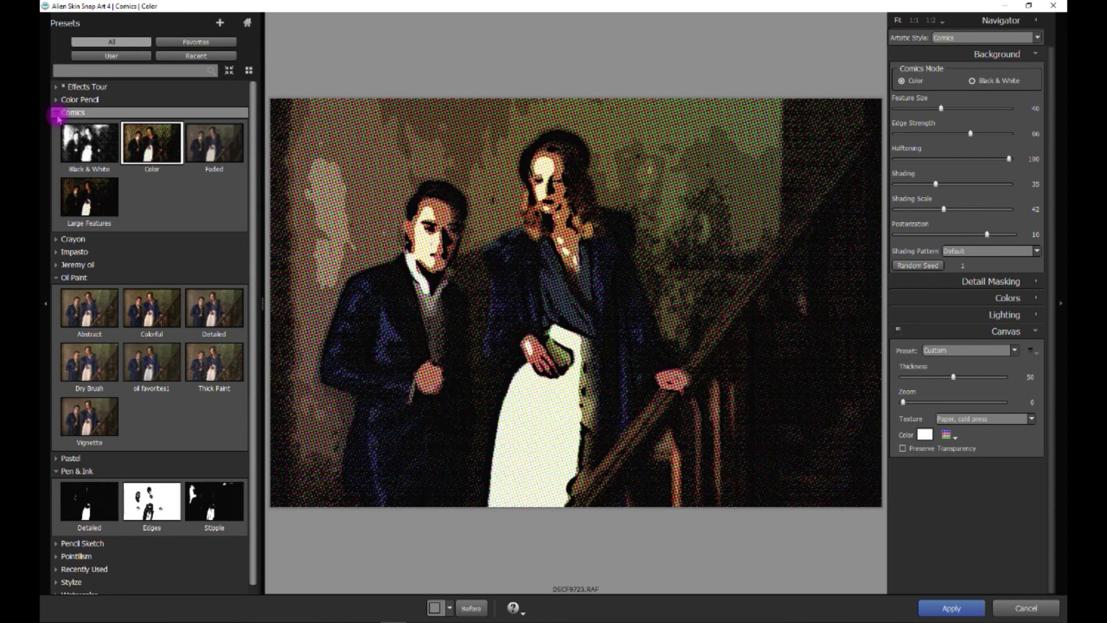
Try the Watercolor Colorful preset on the photo
{"action": "left_click", "coordinate": [60, 111]}
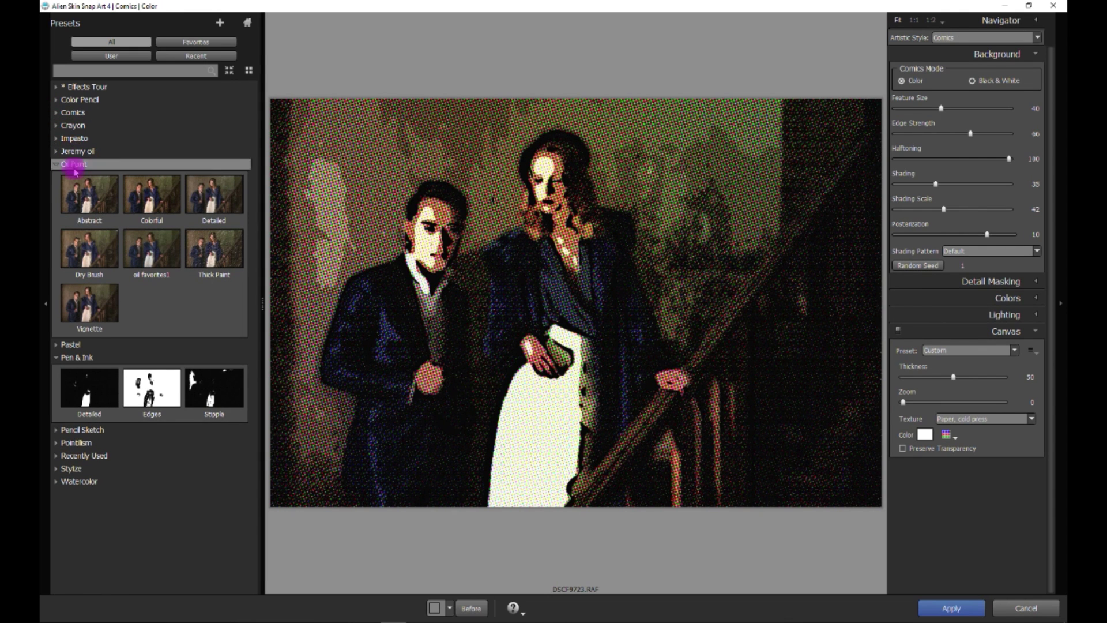
{"action": "left_click", "coordinate": [80, 483]}
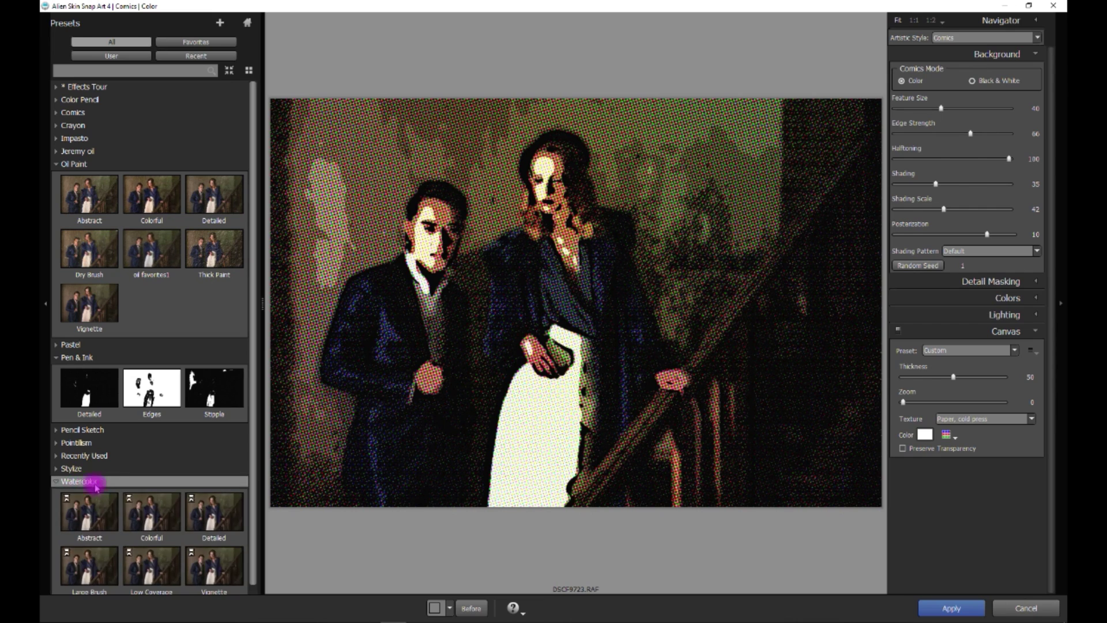
{"action": "left_click", "coordinate": [155, 522]}
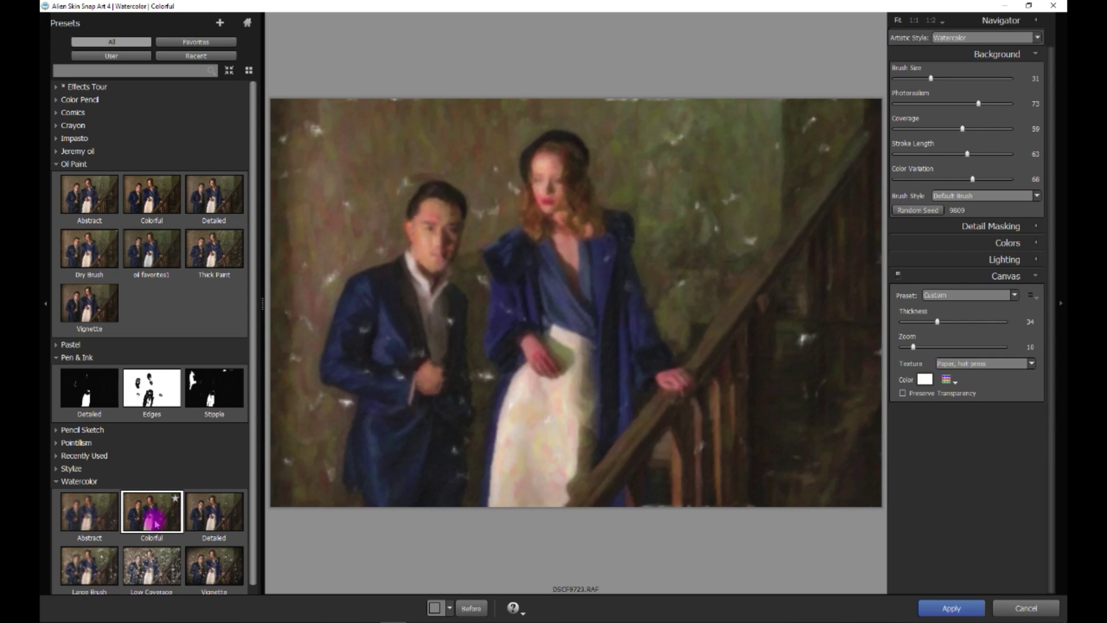
{"action": "left_click", "coordinate": [56, 480]}
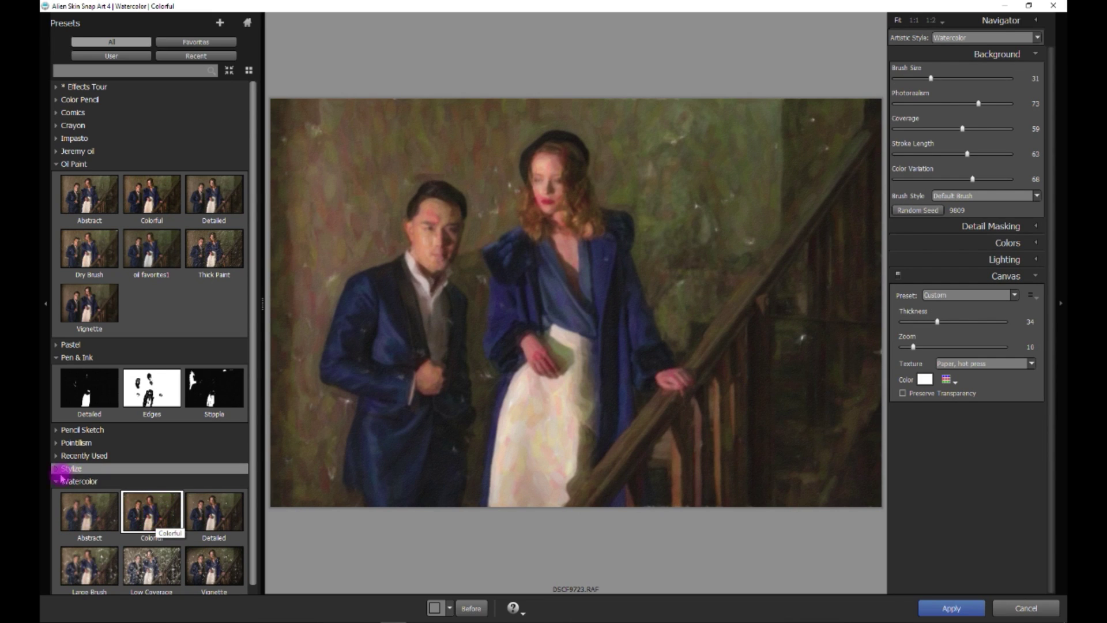
Apply the Oil Paint Detailed preset to the photo and set its canvas preset to *Transparent
{"action": "left_click", "coordinate": [94, 190]}
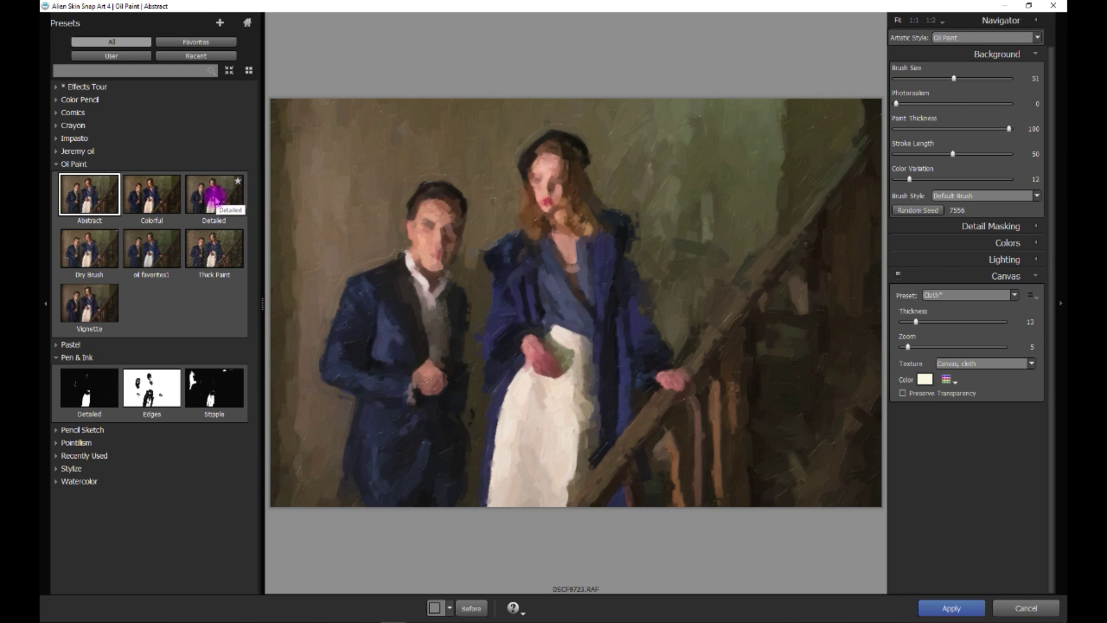
{"action": "left_click", "coordinate": [213, 199]}
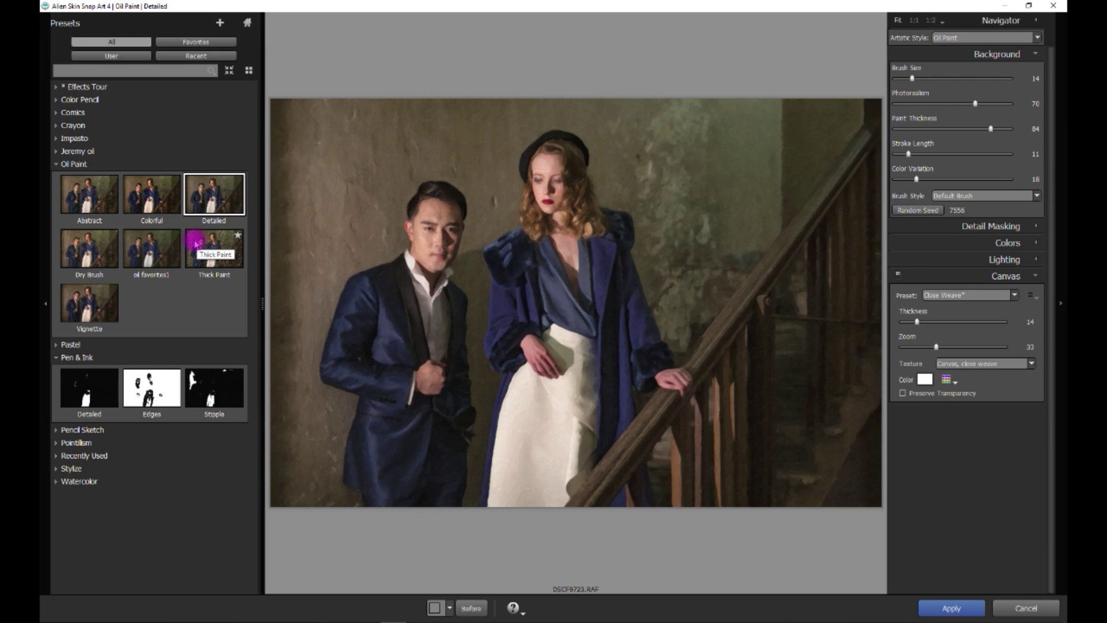
{"action": "left_click", "coordinate": [545, 243]}
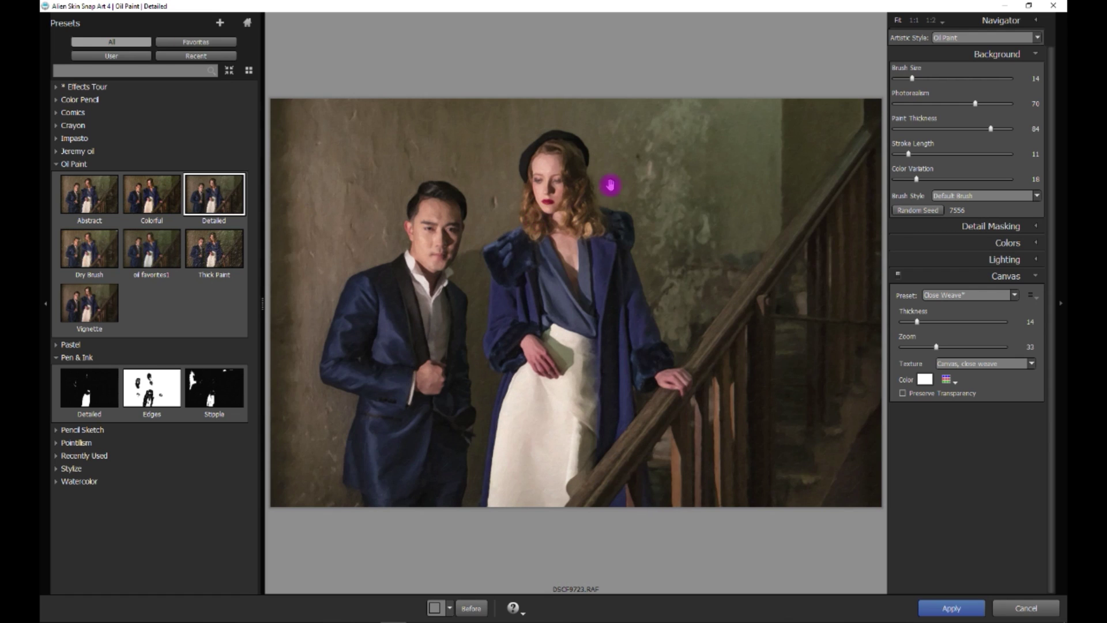
{"action": "left_click", "coordinate": [916, 20]}
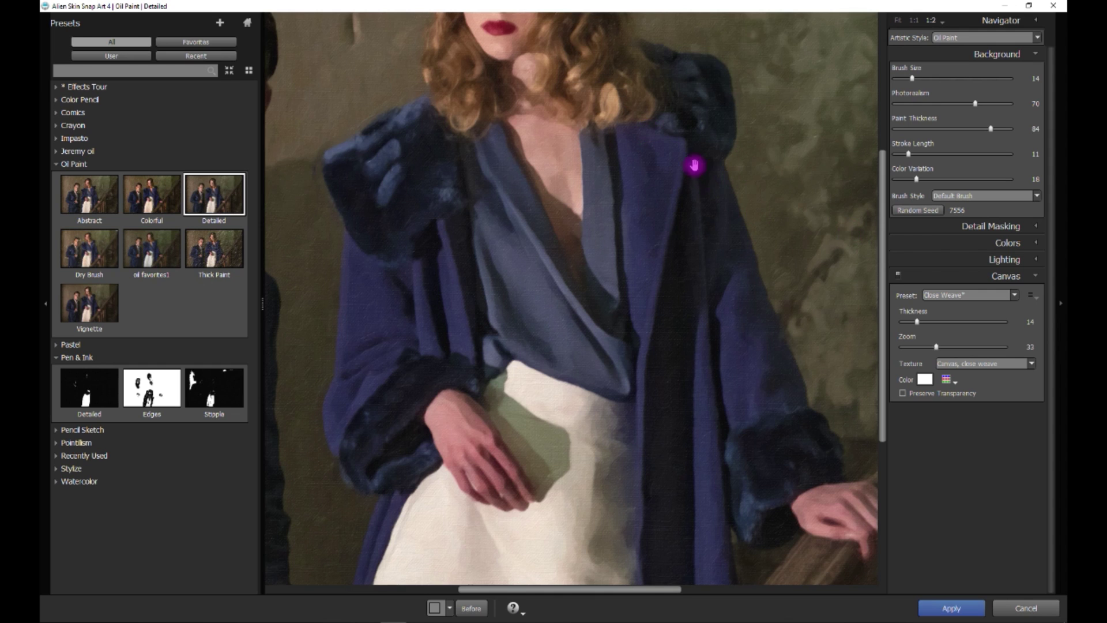
{"action": "left_click_drag", "start_coordinate": [695, 166], "coordinate": [786, 398]}
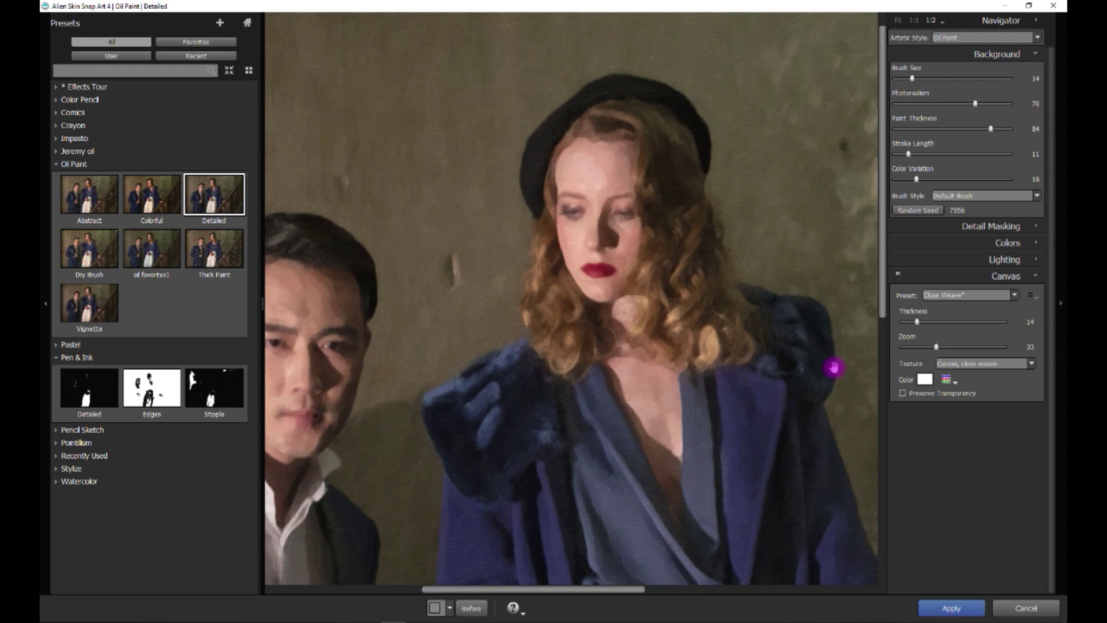
{"action": "left_click", "coordinate": [1014, 296]}
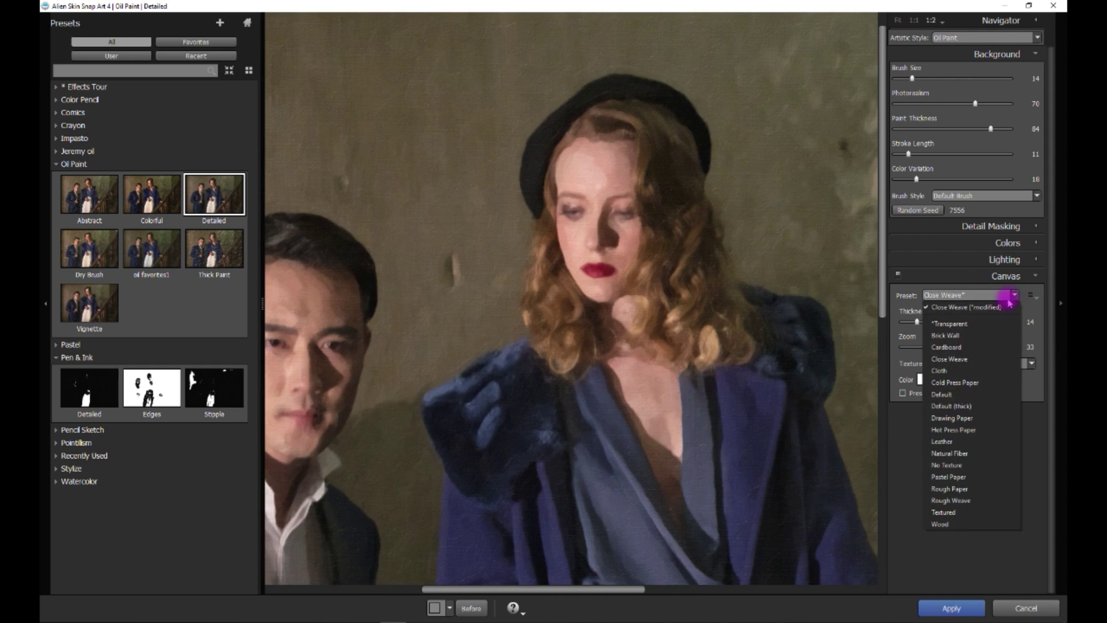
{"action": "left_click", "coordinate": [992, 324]}
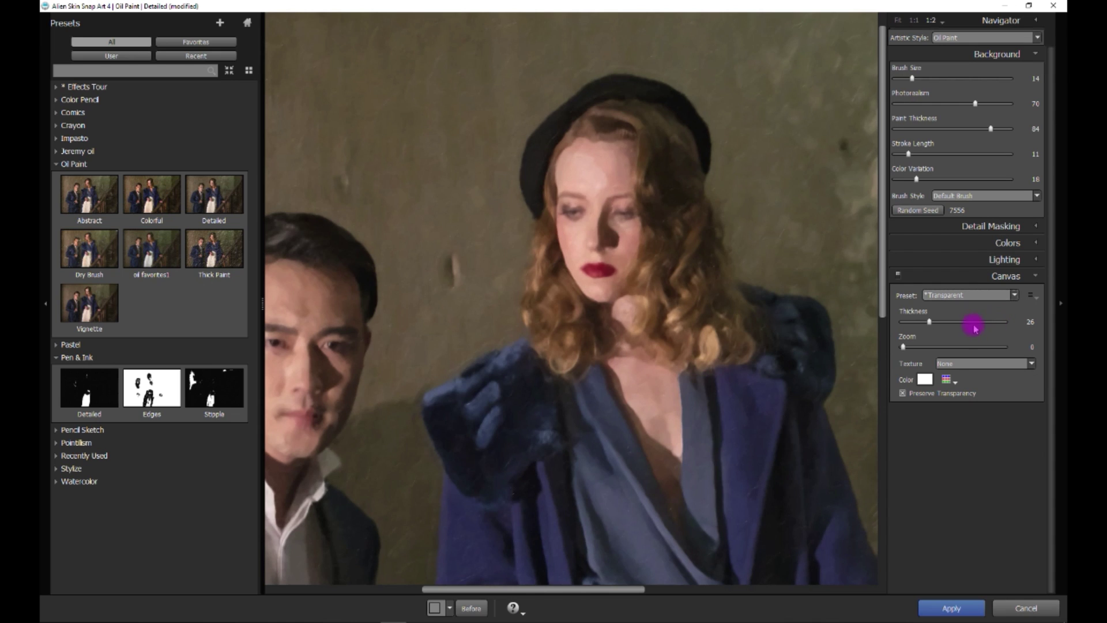
Collapse the Canvas settings, keep the Background settings expanded, and hide the preset list to enlarge the preview
{"action": "left_click", "coordinate": [1036, 277]}
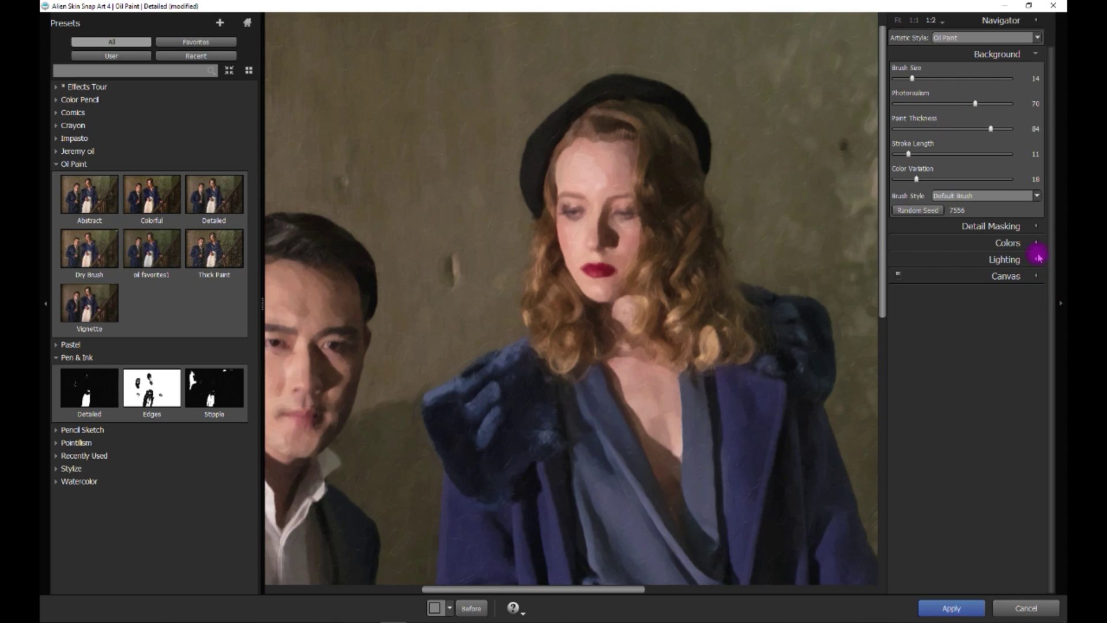
{"action": "left_click", "coordinate": [1032, 56]}
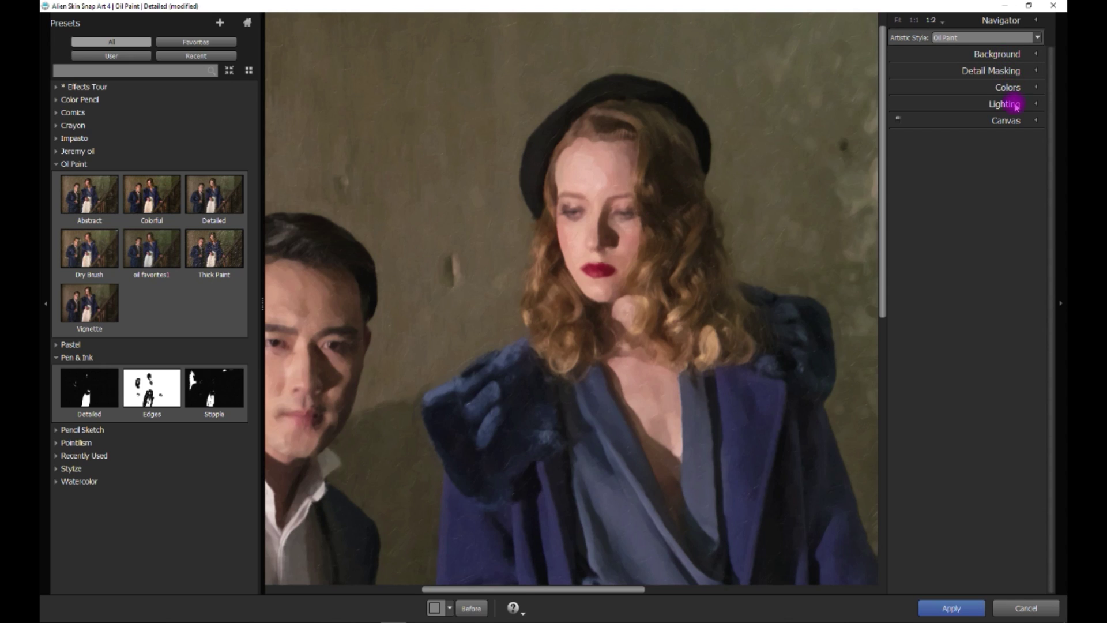
{"action": "left_click", "coordinate": [1035, 54]}
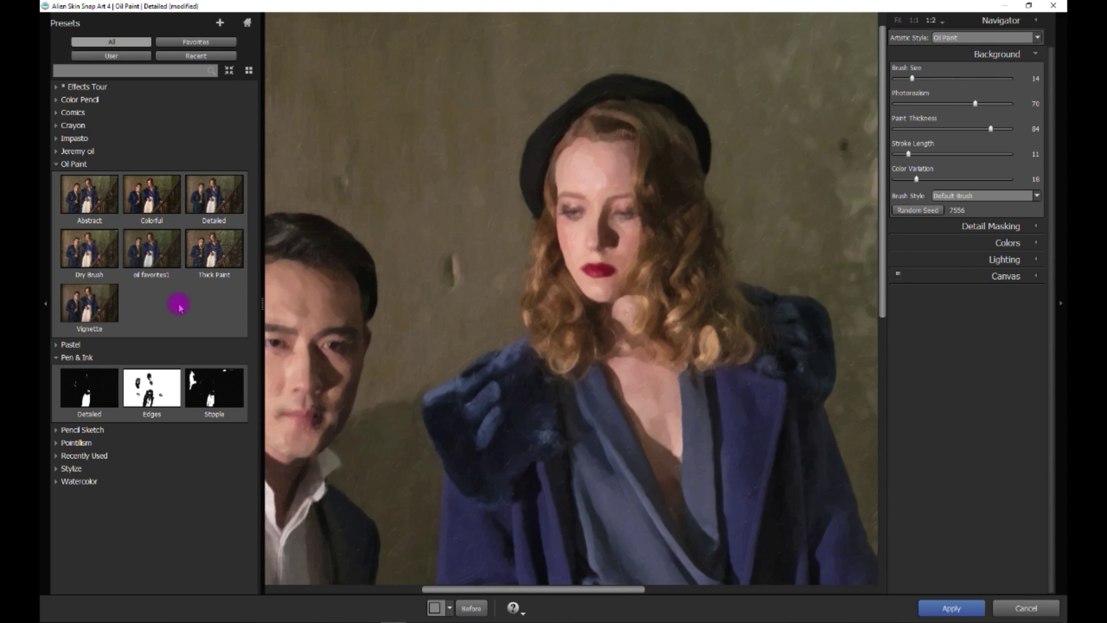
{"action": "left_click", "coordinate": [44, 304]}
{"action": "key", "text": "space"}
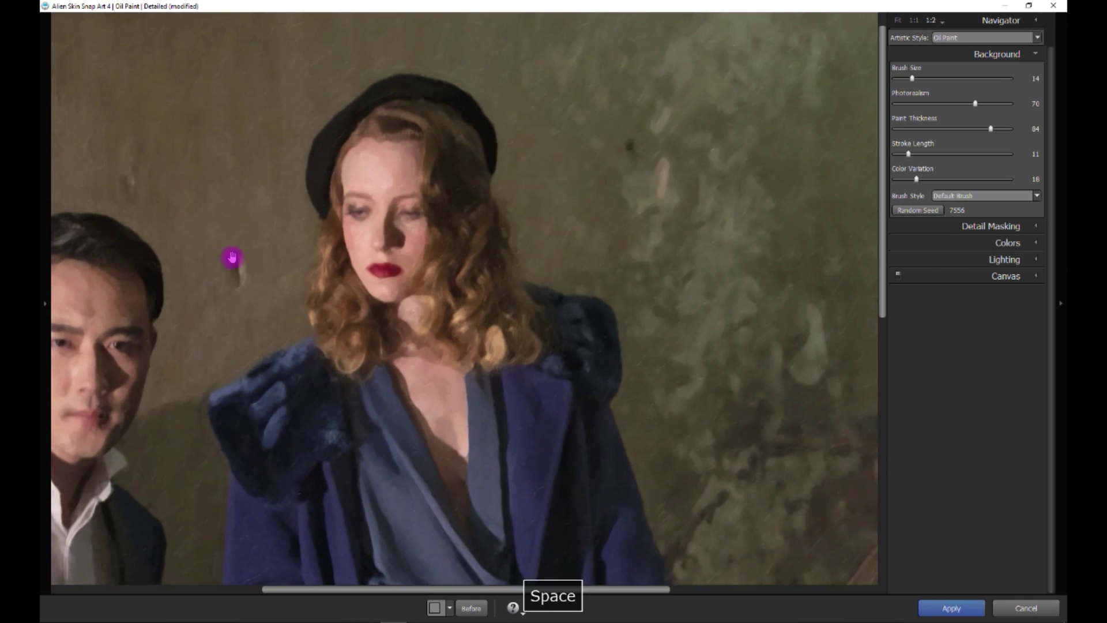
{"action": "mouse_move", "coordinate": [230, 255]}
{"action": "left_mouse_down"}
{"action": "mouse_move", "coordinate": [427, 248]}
{"action": "mouse_move", "coordinate": [455, 232]}
{"action": "left_mouse_up"}
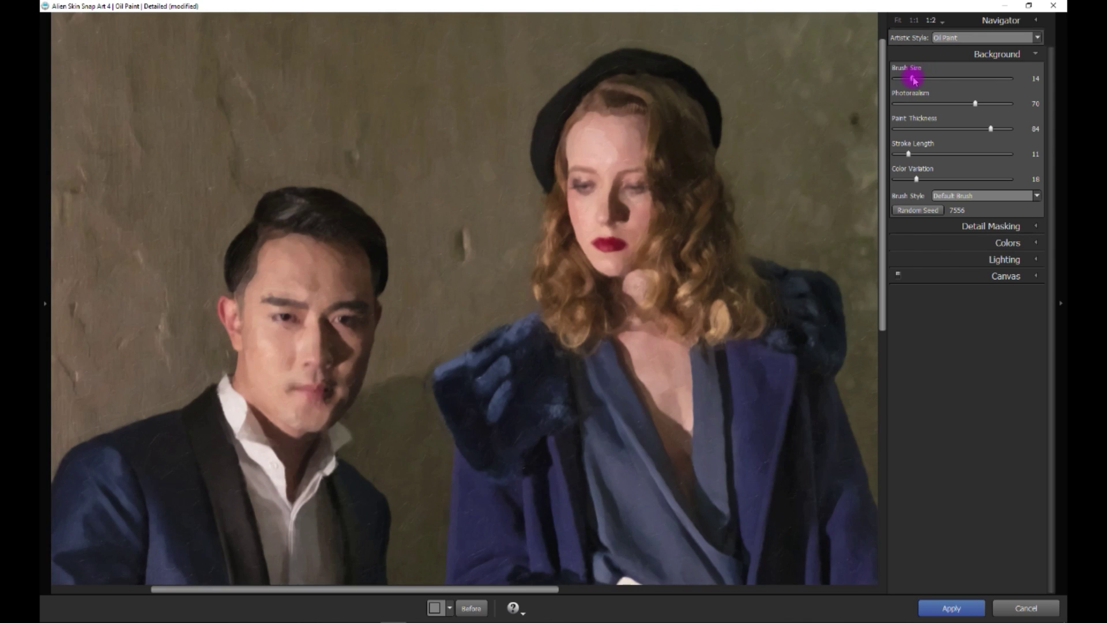
Set the background Brush Size to 17 and Photorealism to 54
{"action": "left_click", "coordinate": [962, 77]}
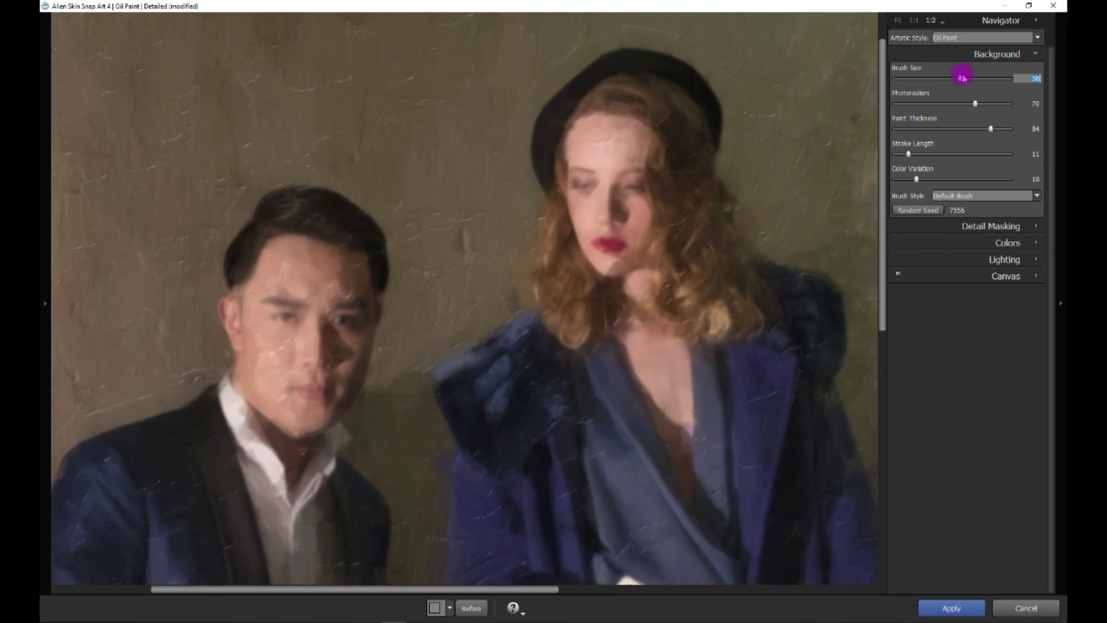
{"action": "left_click_drag", "start_coordinate": [962, 78], "coordinate": [916, 78]}
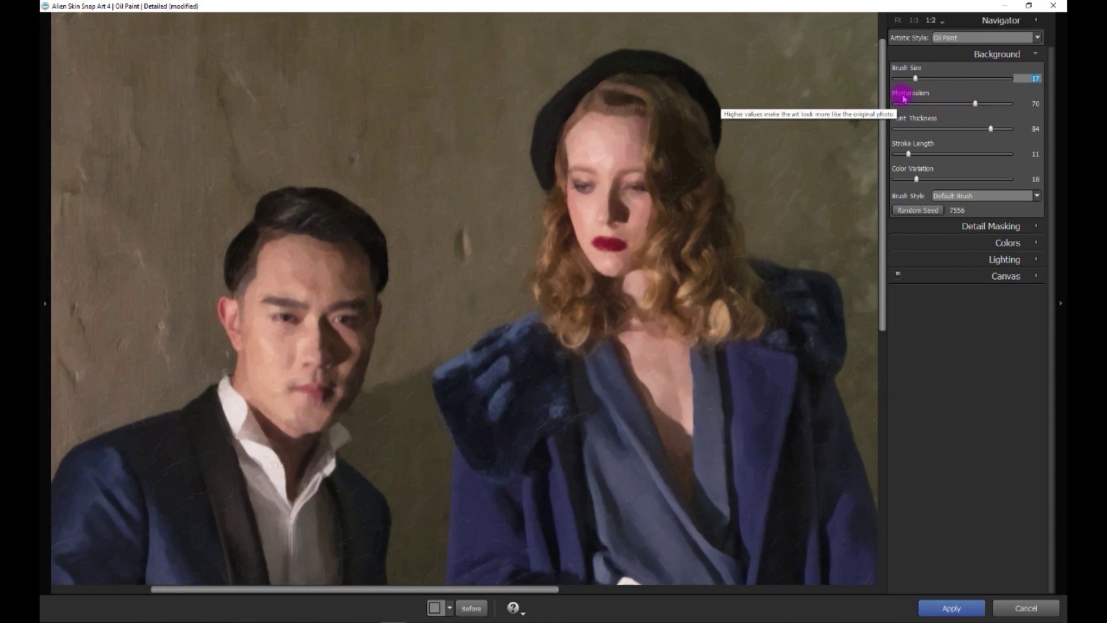
{"action": "left_click_drag", "start_coordinate": [977, 103], "coordinate": [1010, 104]}
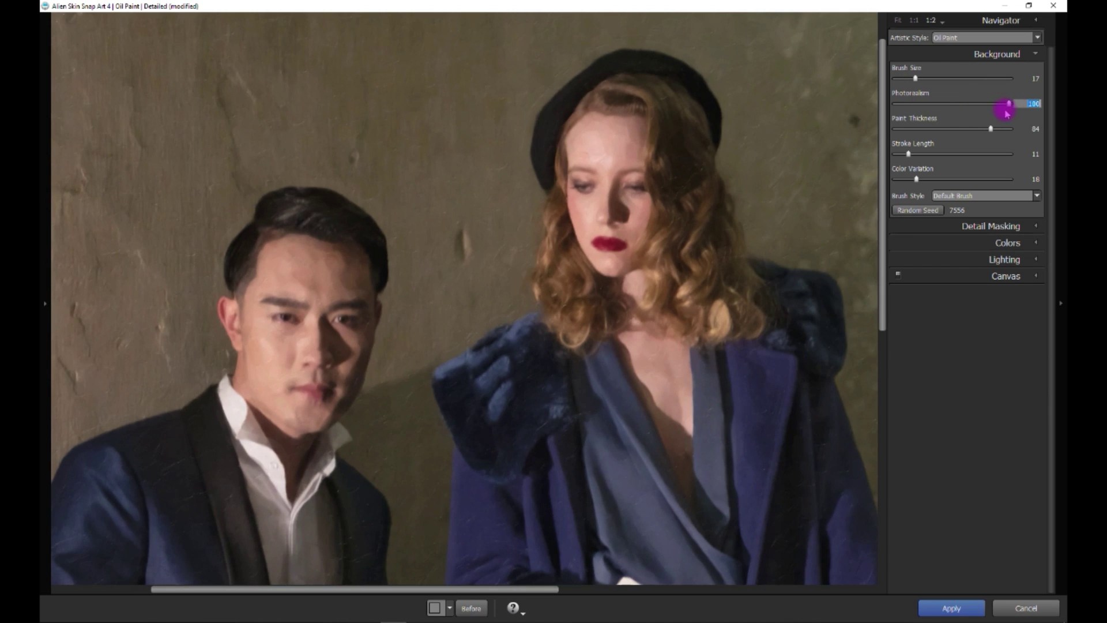
{"action": "left_click_drag", "start_coordinate": [1010, 104], "coordinate": [896, 104]}
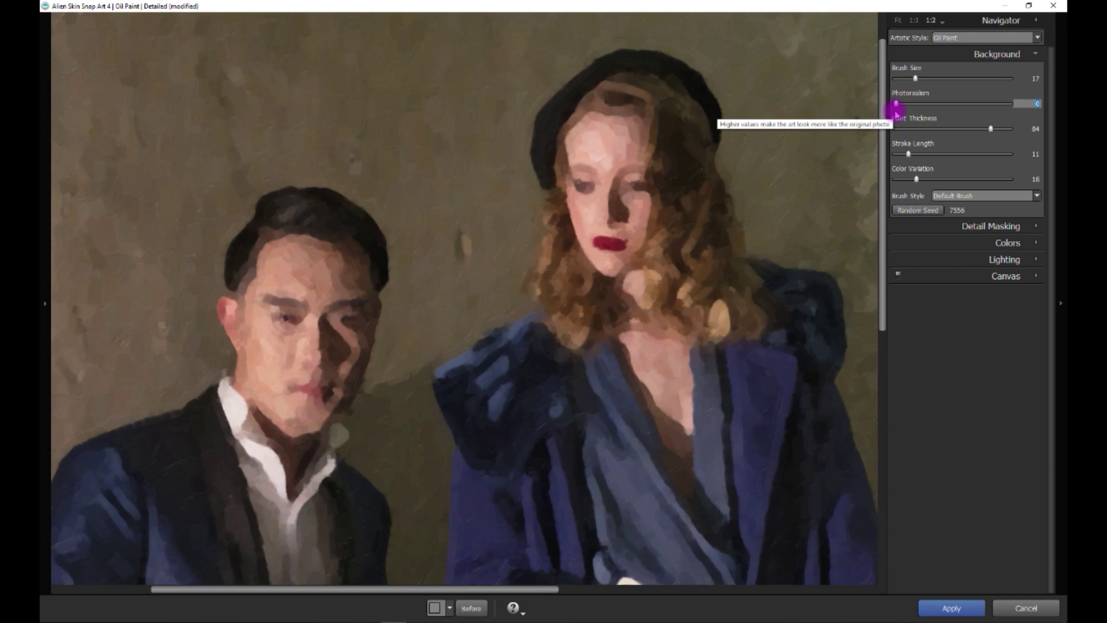
{"action": "left_click_drag", "start_coordinate": [895, 105], "coordinate": [957, 104]}
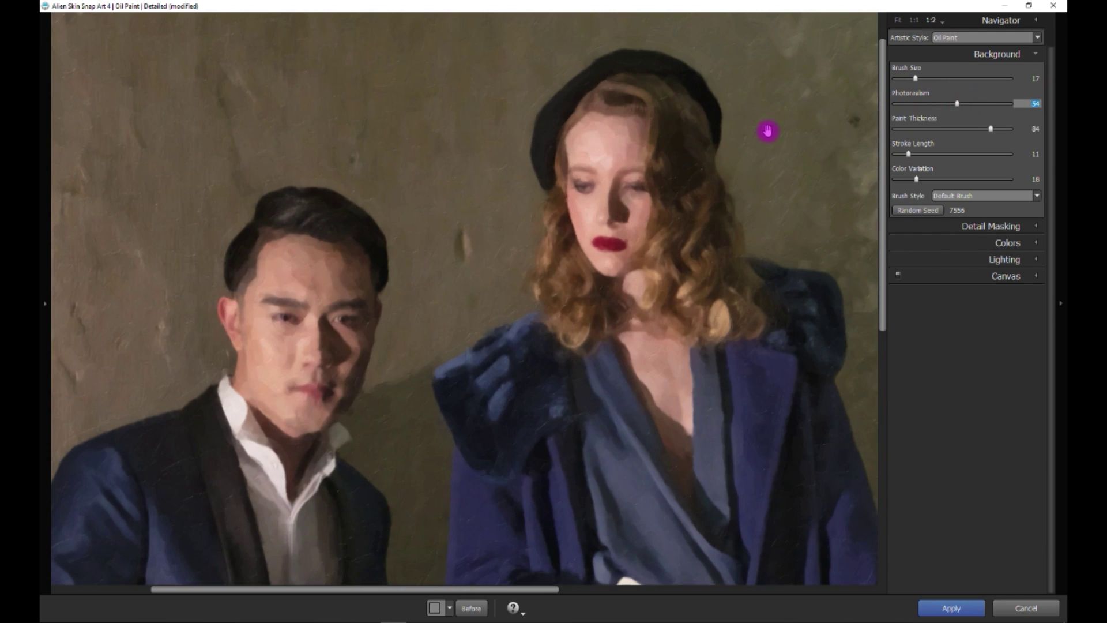
Set the background Color Variation to 48 and Paint Thickness to 0
{"action": "key", "text": "ctrl+minus"}
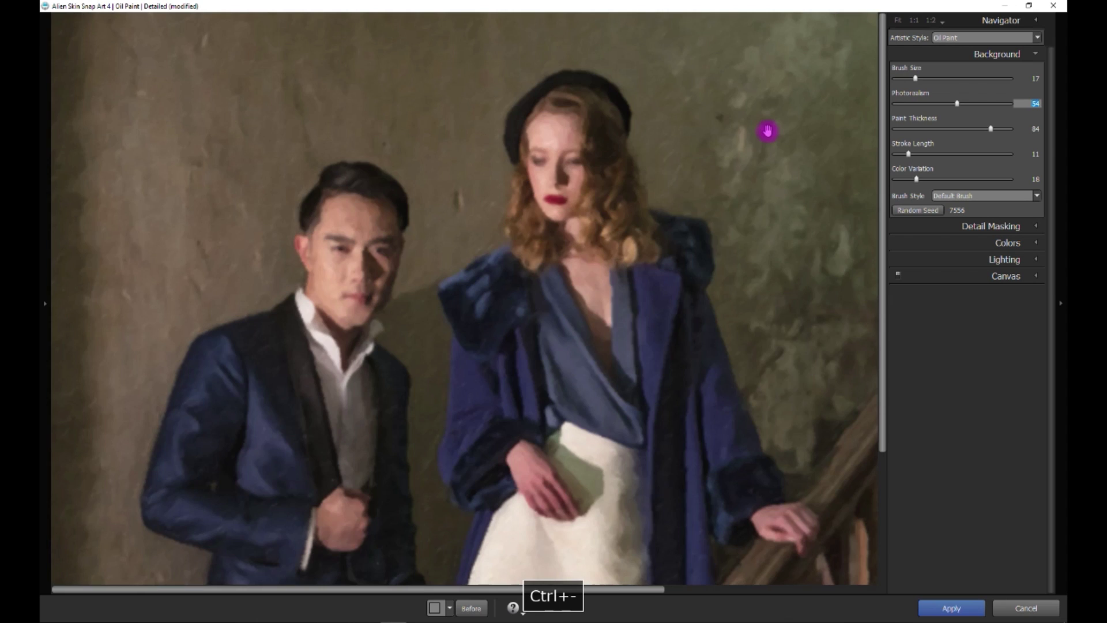
{"action": "key", "text": "ctrl+minus"}
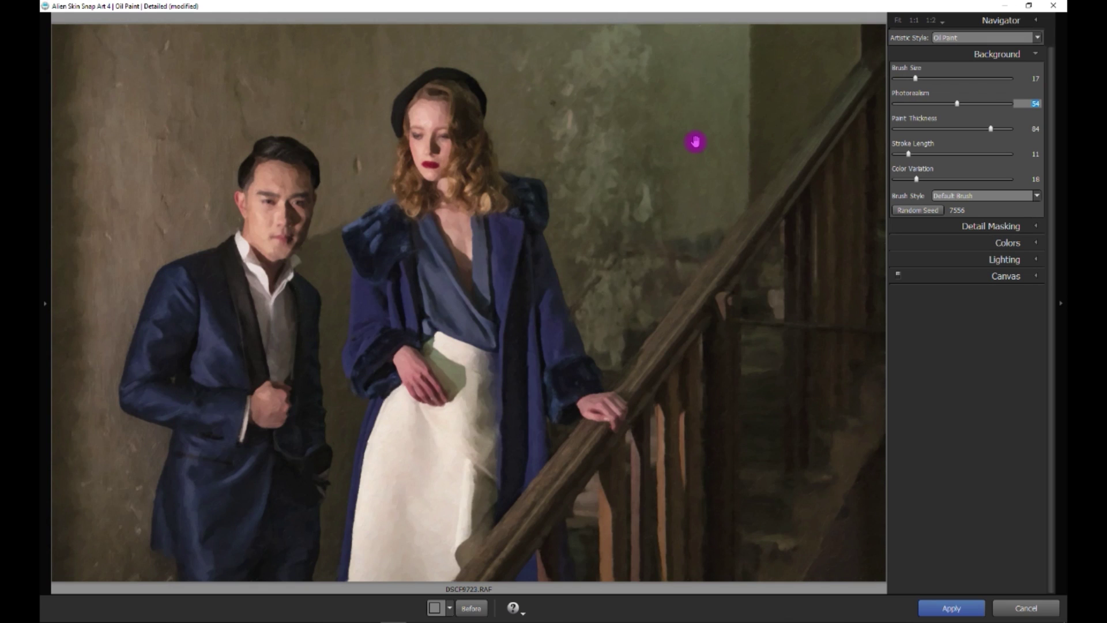
{"action": "left_click", "coordinate": [696, 142]}
{"action": "left_click", "coordinate": [696, 142]}
{"action": "left_click", "coordinate": [697, 141]}
{"action": "left_click_drag", "start_coordinate": [928, 182], "coordinate": [948, 182]}
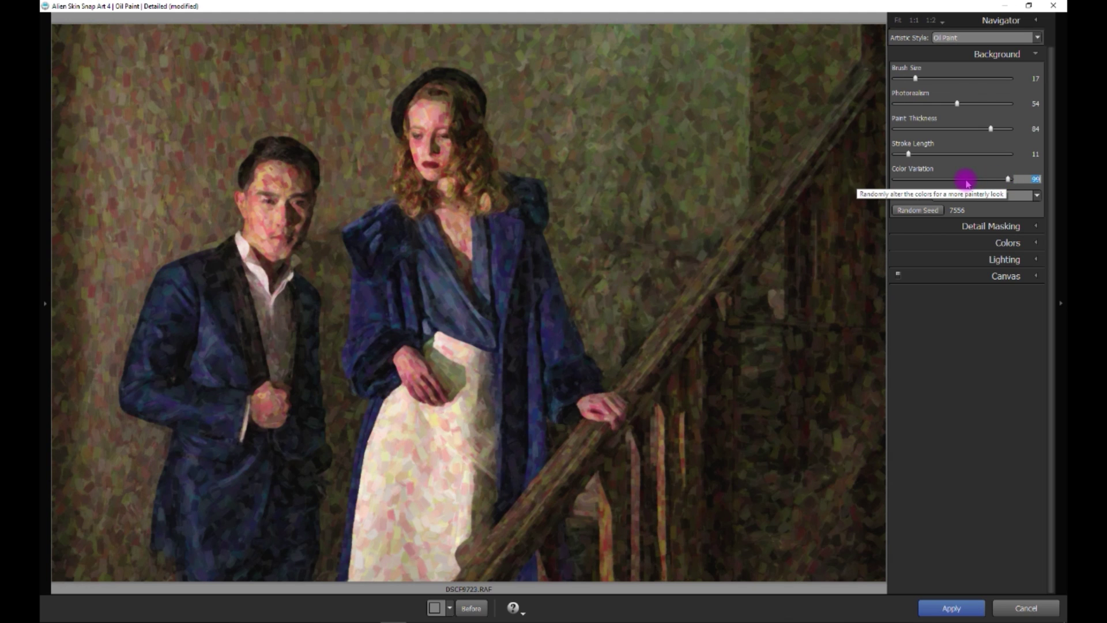
{"action": "left_click", "coordinate": [967, 180]}
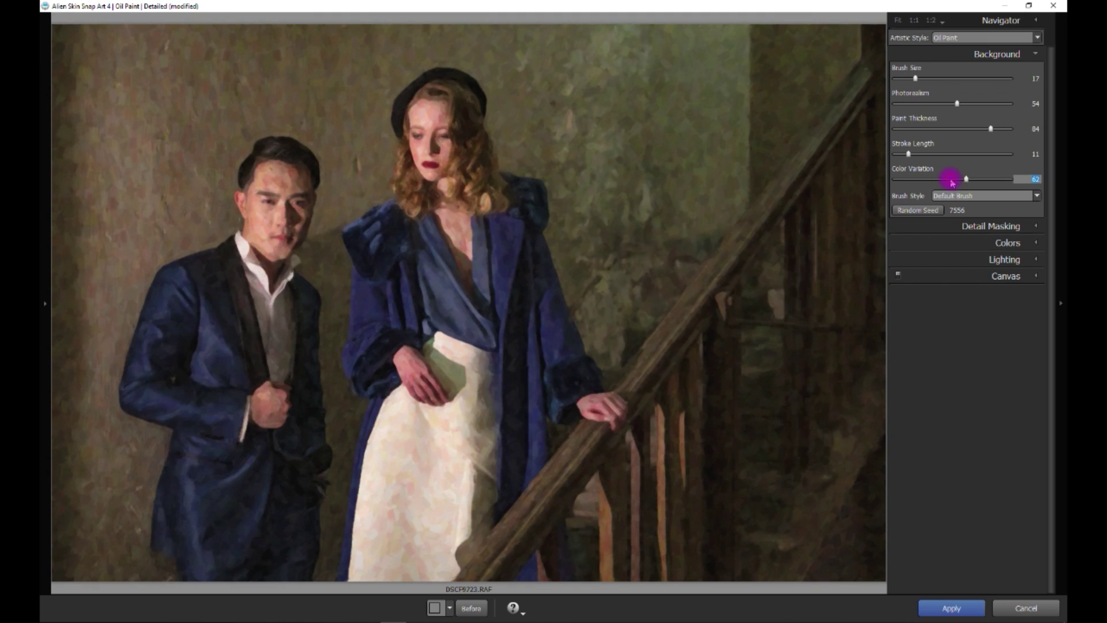
{"action": "left_click", "coordinate": [951, 180]}
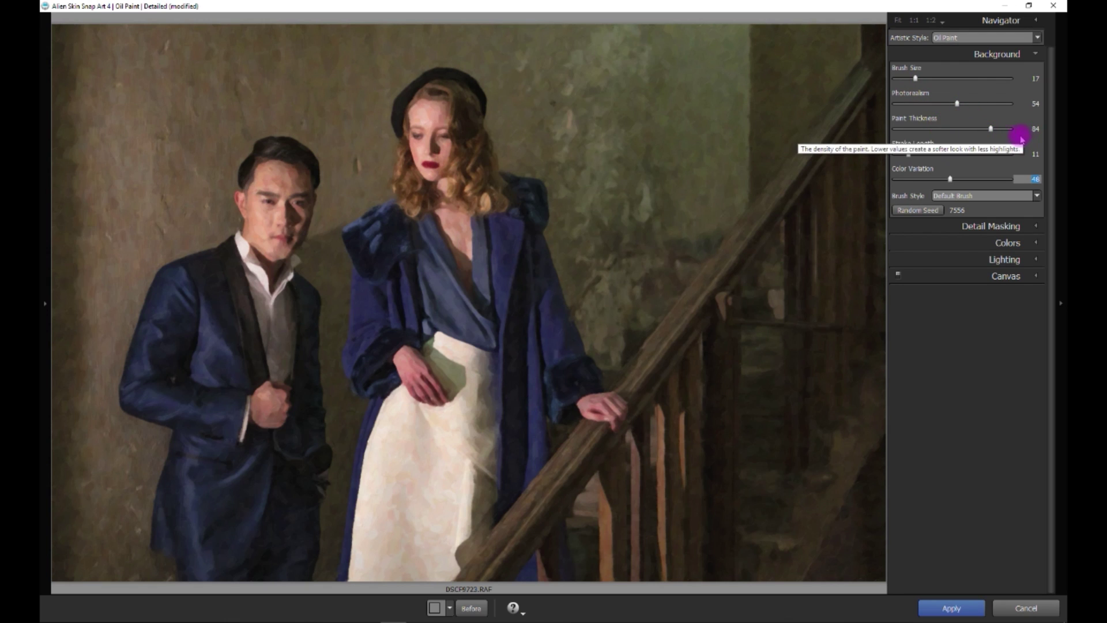
{"action": "left_click_drag", "start_coordinate": [910, 133], "coordinate": [877, 129]}
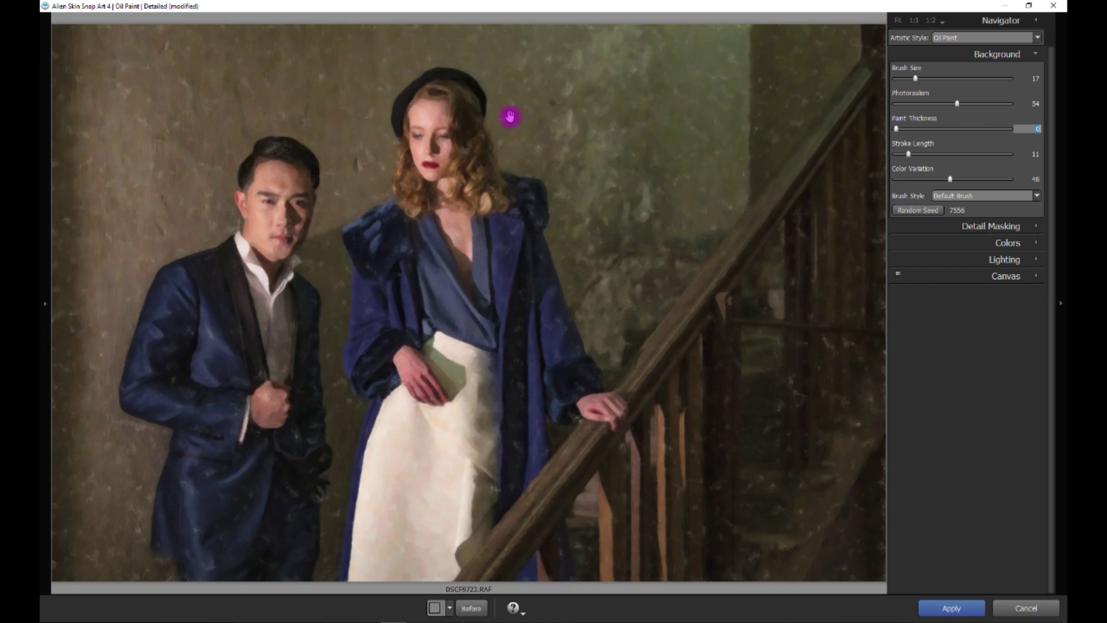
Set the background Paint Thickness to 42 and collapse the Background settings
{"action": "left_click_drag", "start_coordinate": [993, 133], "coordinate": [1032, 131]}
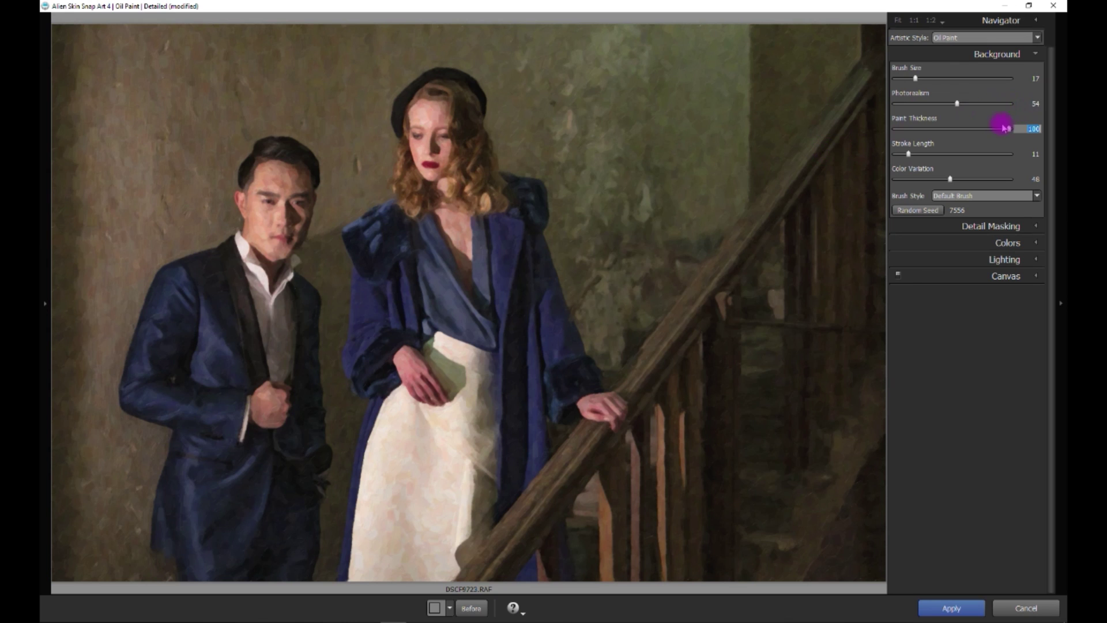
{"action": "left_click_drag", "start_coordinate": [993, 132], "coordinate": [954, 133]}
{"action": "left_click", "coordinate": [705, 371]}
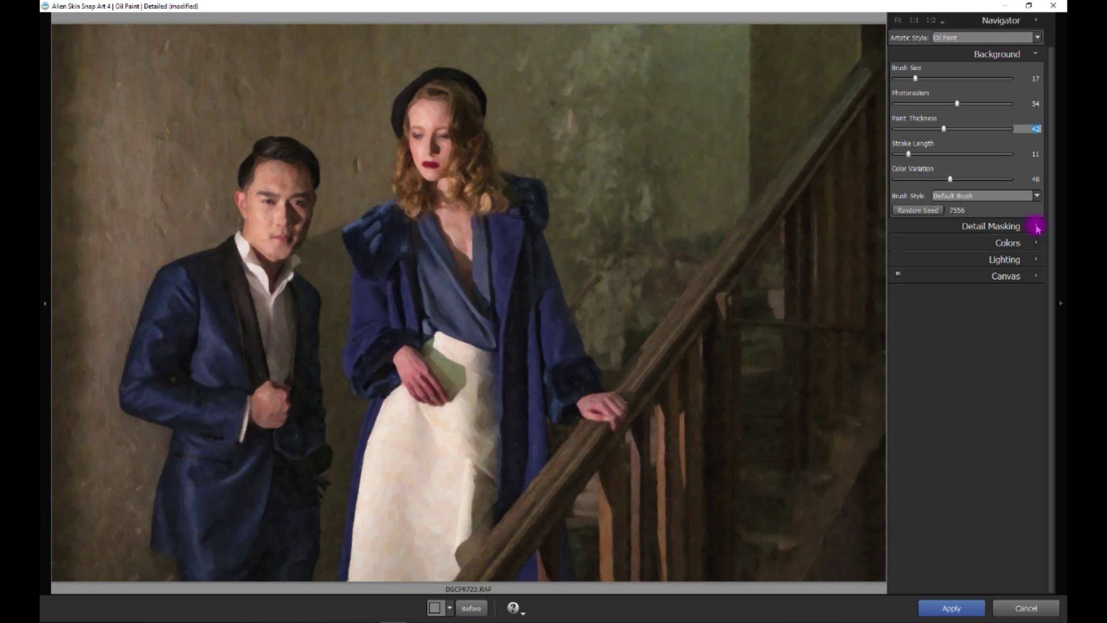
{"action": "left_click", "coordinate": [1035, 55]}
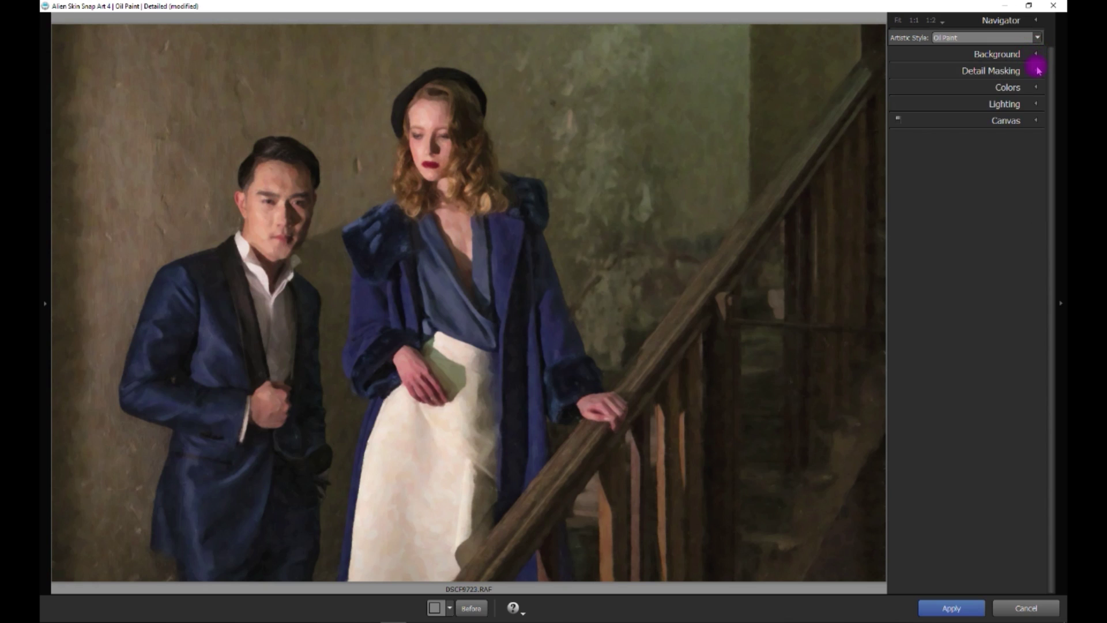
Create a new detail mask area and paint it over the woman's face, hair, chest and the hand at her waist
{"action": "left_click", "coordinate": [1037, 71]}
{"action": "left_click", "coordinate": [935, 101]}
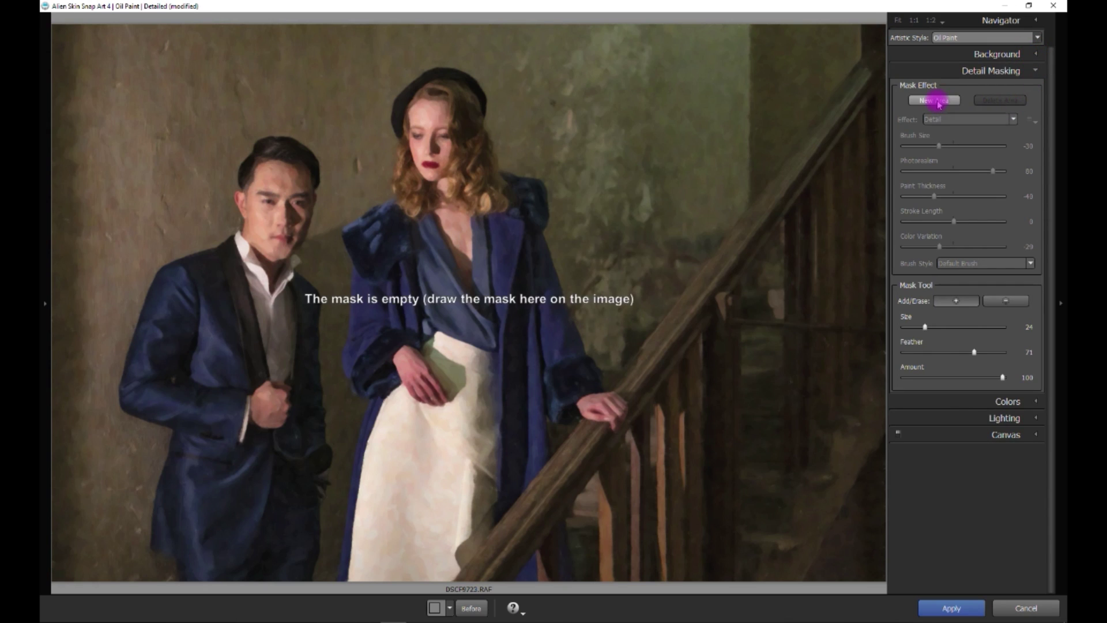
{"action": "mouse_move", "coordinate": [457, 123]}
{"action": "left_mouse_down"}
{"action": "mouse_move", "coordinate": [432, 118]}
{"action": "mouse_move", "coordinate": [432, 144]}
{"action": "mouse_move", "coordinate": [427, 105]}
{"action": "mouse_move", "coordinate": [432, 173]}
{"action": "mouse_move", "coordinate": [452, 199]}
{"action": "mouse_move", "coordinate": [470, 165]}
{"action": "mouse_move", "coordinate": [453, 89]}
{"action": "mouse_move", "coordinate": [424, 179]}
{"action": "mouse_move", "coordinate": [460, 286]}
{"action": "left_mouse_up"}
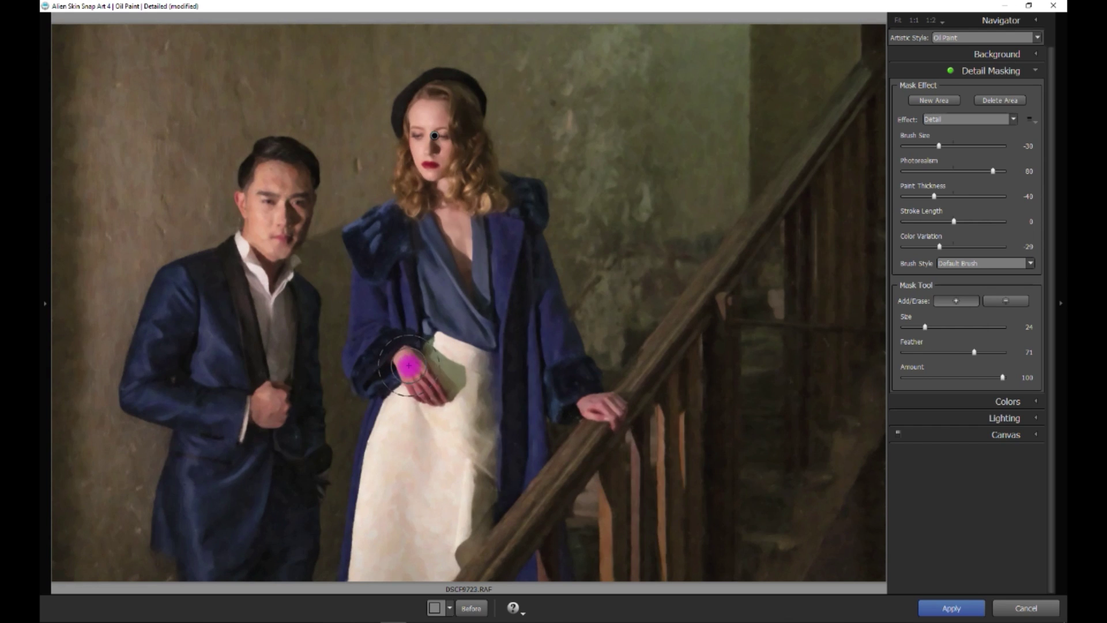
{"action": "mouse_move", "coordinate": [400, 366]}
{"action": "left_mouse_down"}
{"action": "mouse_move", "coordinate": [429, 389]}
{"action": "mouse_move", "coordinate": [409, 373]}
{"action": "left_mouse_up"}
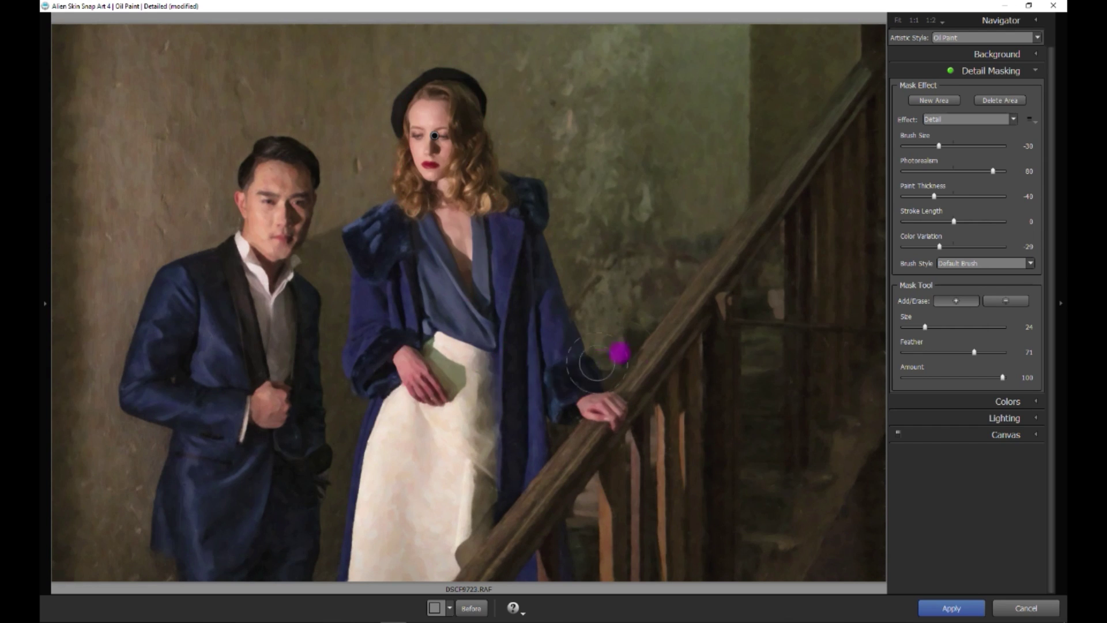
Reduce the mask tool size to 14 and mask the woman's hand on the railing
{"action": "left_click_drag", "start_coordinate": [926, 327], "coordinate": [915, 327]}
{"action": "left_click", "coordinate": [613, 413]}
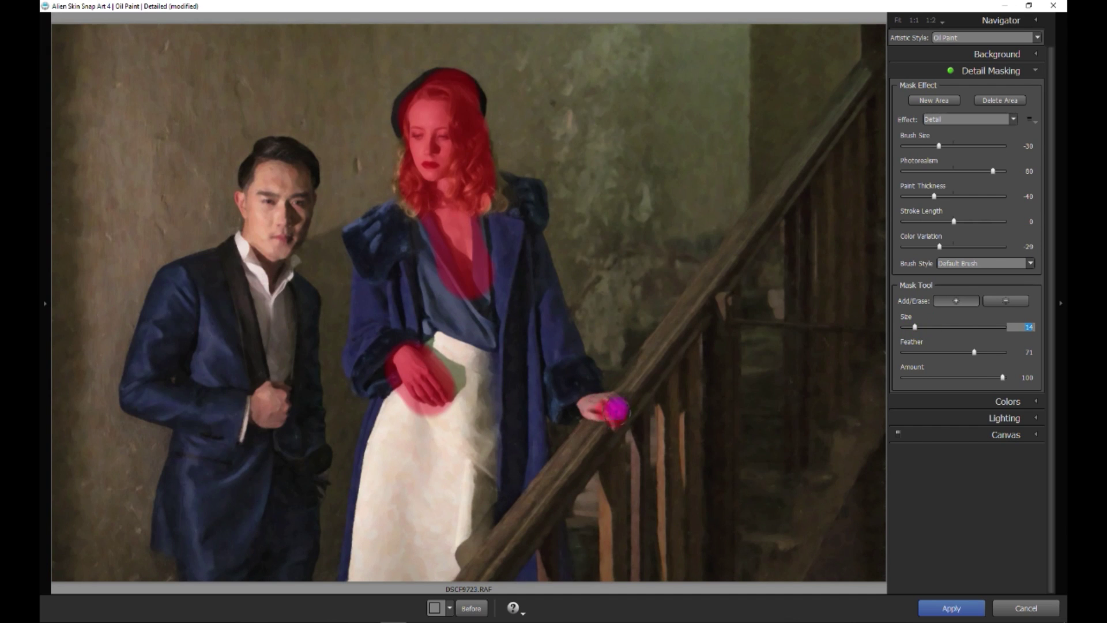
{"action": "mouse_move", "coordinate": [584, 405]}
{"action": "left_mouse_down"}
{"action": "mouse_move", "coordinate": [613, 416]}
{"action": "mouse_move", "coordinate": [562, 386]}
{"action": "left_mouse_up"}
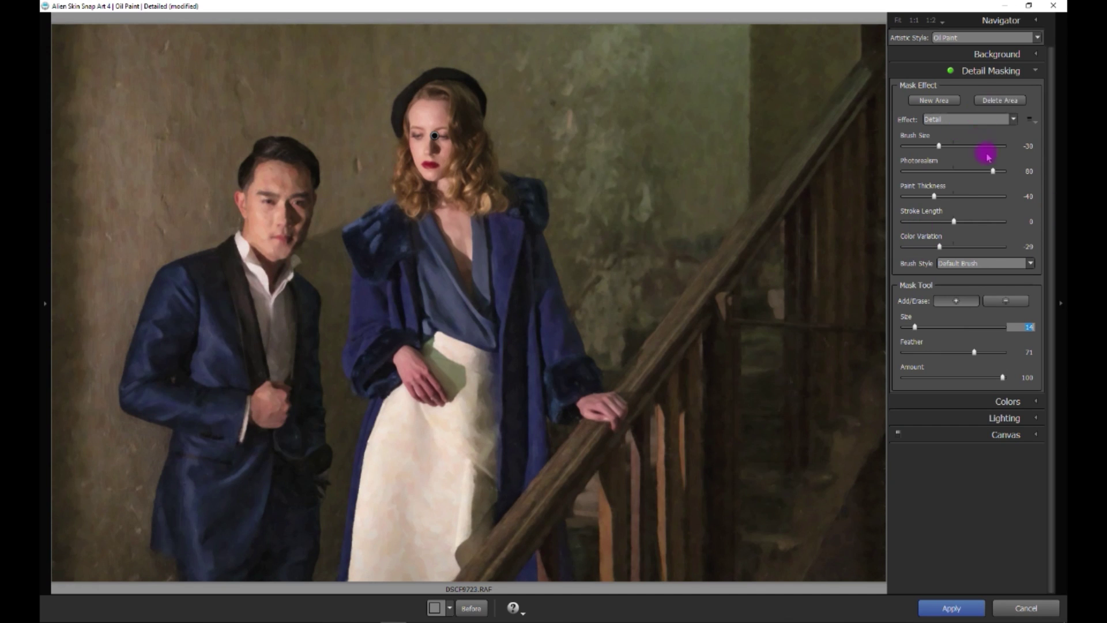
Set the masked area's Photorealism to 100, Brush Size to -70, Stroke Length to -38 and Color Variation to -73
{"action": "left_click_drag", "start_coordinate": [993, 171], "coordinate": [998, 172]}
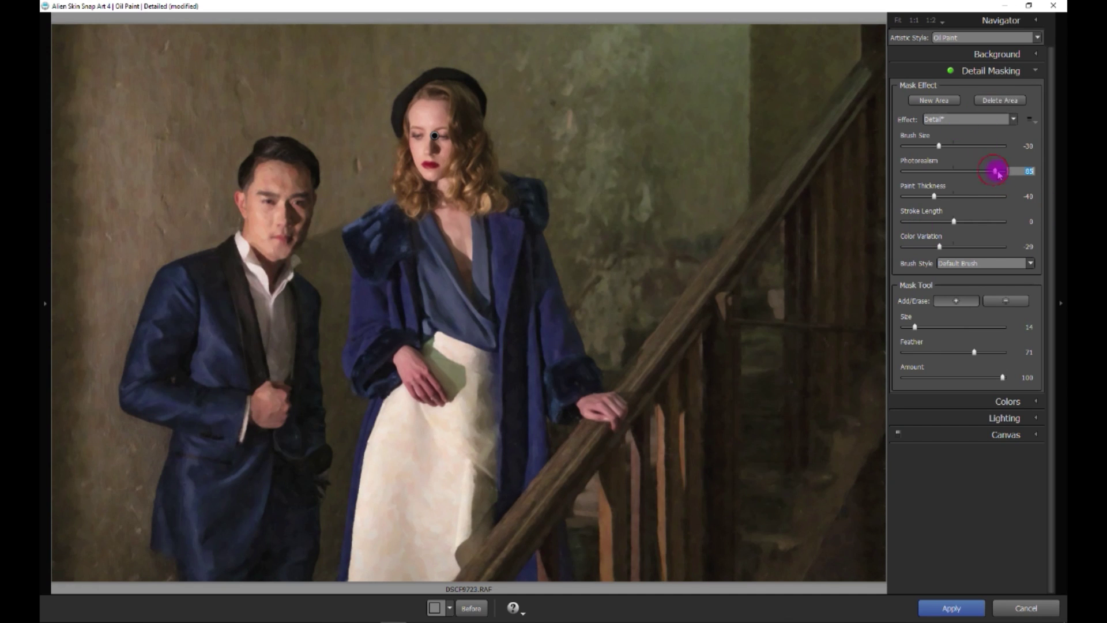
{"action": "left_click", "coordinate": [939, 147]}
{"action": "left_click_drag", "start_coordinate": [939, 147], "coordinate": [926, 147]}
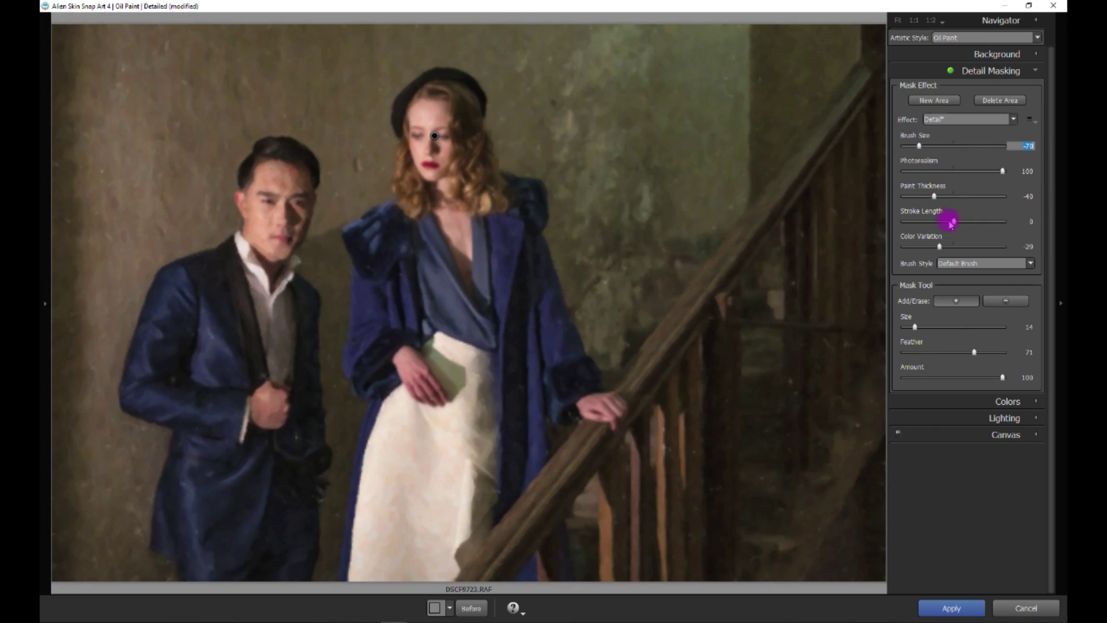
{"action": "left_click_drag", "start_coordinate": [953, 222], "coordinate": [935, 223]}
{"action": "left_click_drag", "start_coordinate": [940, 248], "coordinate": [929, 250]}
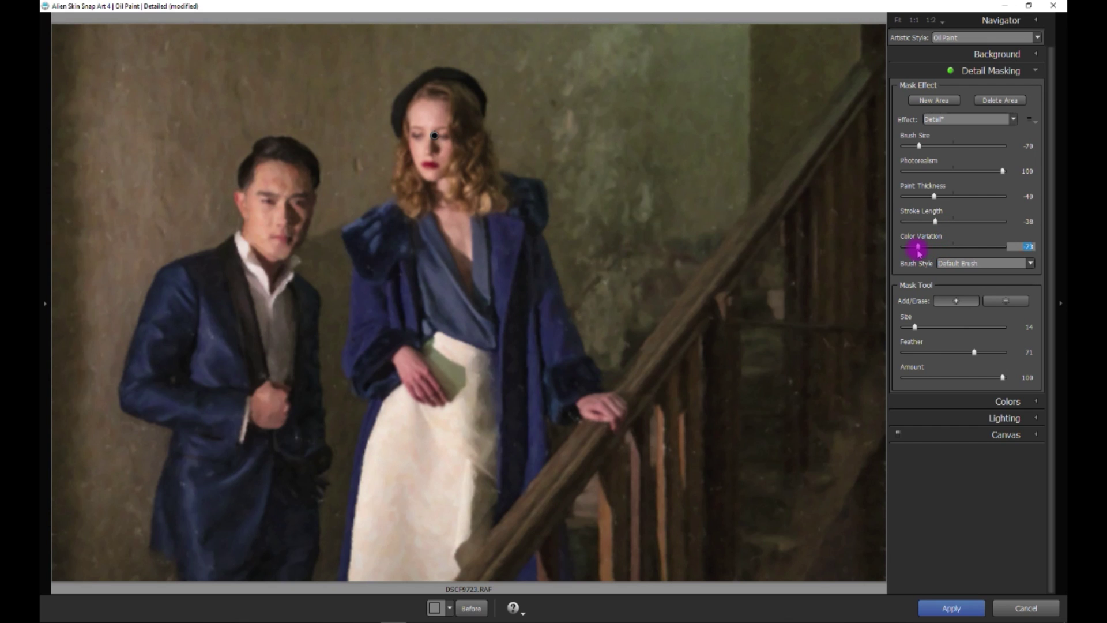
Examine the masked detail on the woman's face at 1:1, collapse Detail Masking, and return to the fitted view
{"action": "left_click", "coordinate": [603, 186]}
{"action": "left_click", "coordinate": [914, 20]}
{"action": "key", "text": "space"}
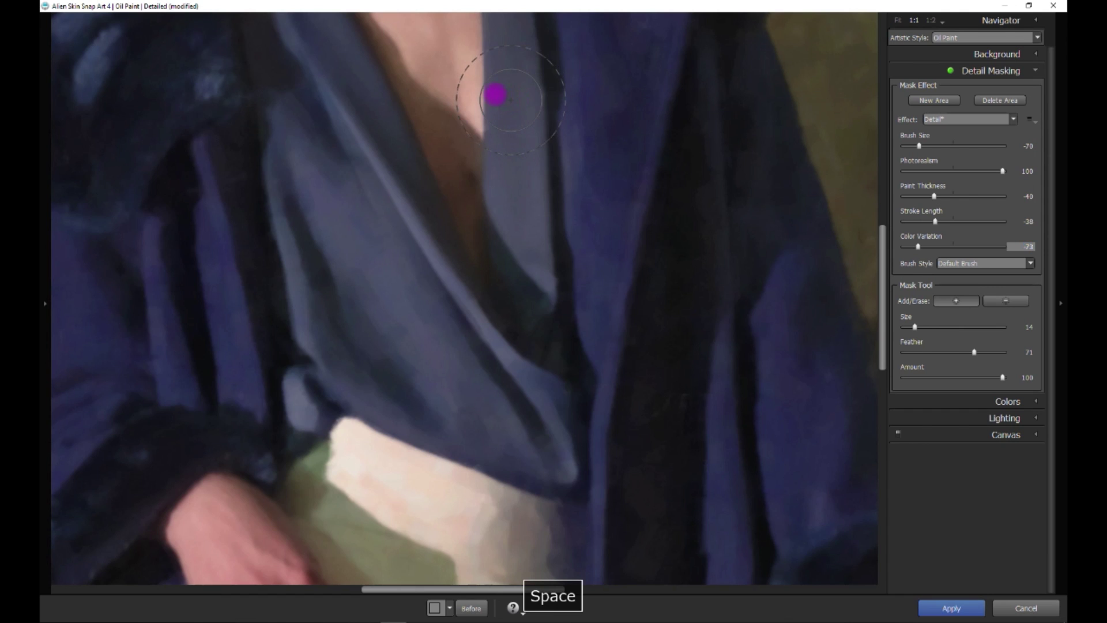
{"action": "left_click_drag", "start_coordinate": [888, 248], "coordinate": [880, 124]}
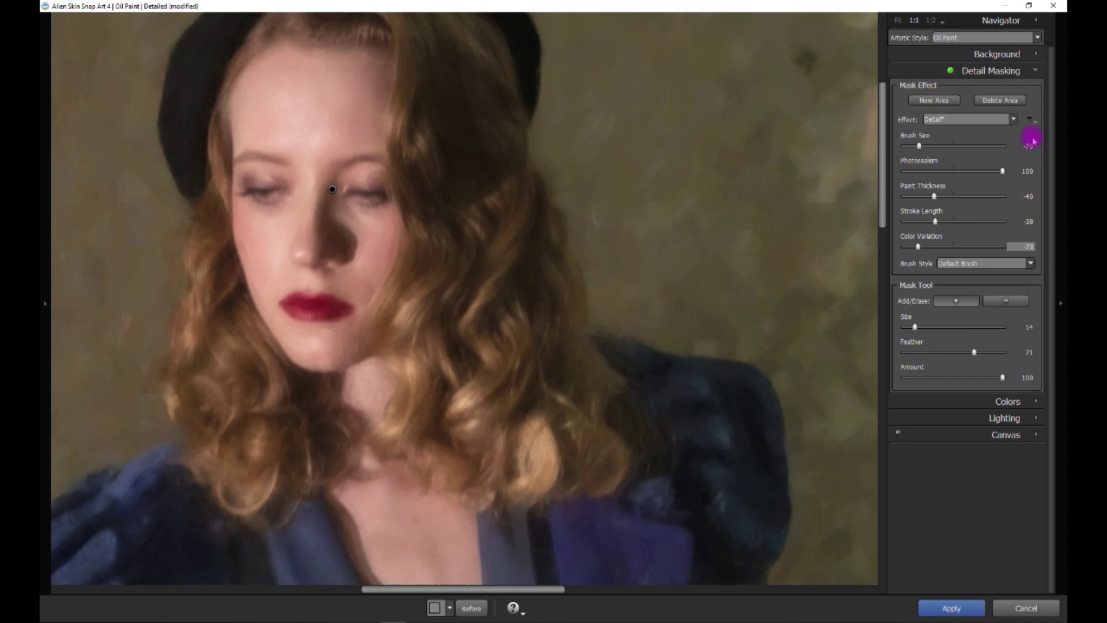
{"action": "left_click", "coordinate": [1037, 71]}
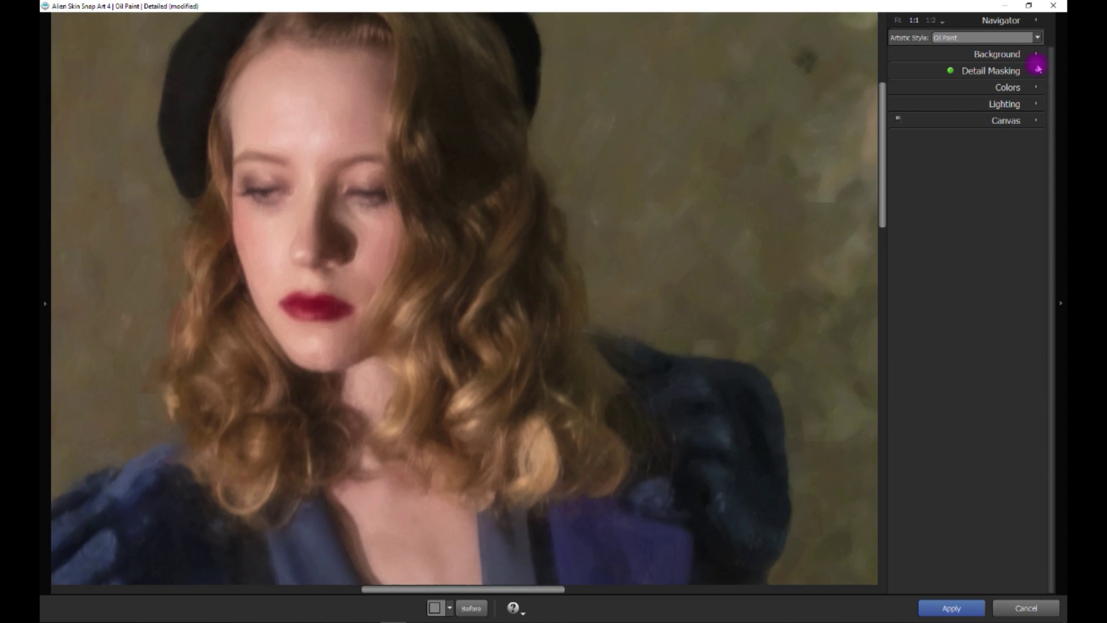
{"action": "left_click", "coordinate": [900, 21]}
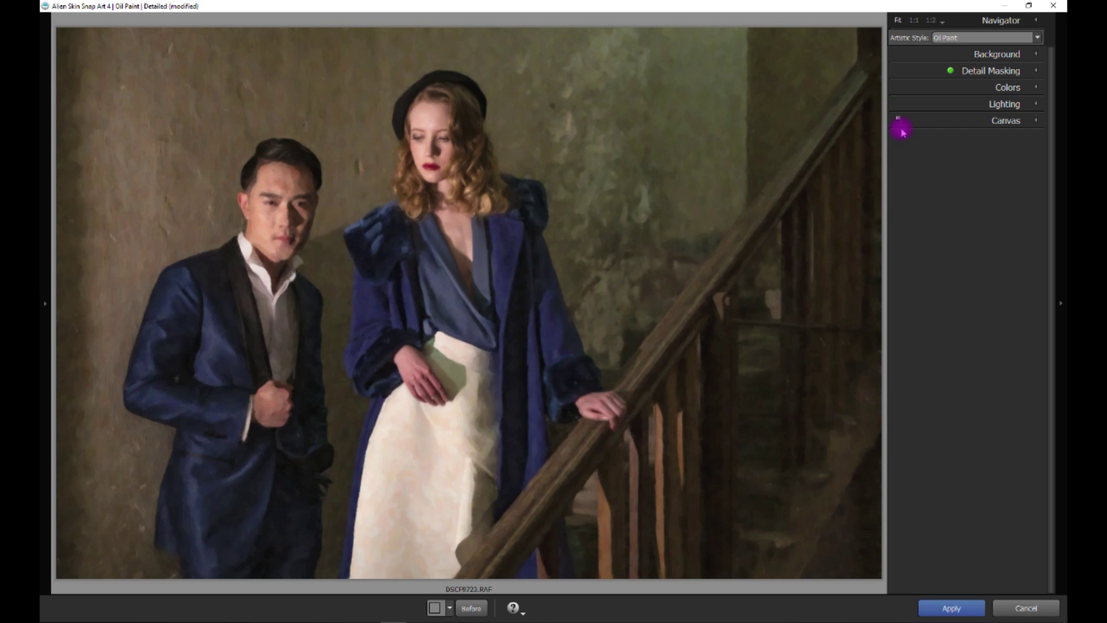
Create a second detail mask area and paint it over the man's face and neck with a slightly larger mask brush
{"action": "left_click", "coordinate": [1037, 71]}
{"action": "left_click", "coordinate": [931, 100]}
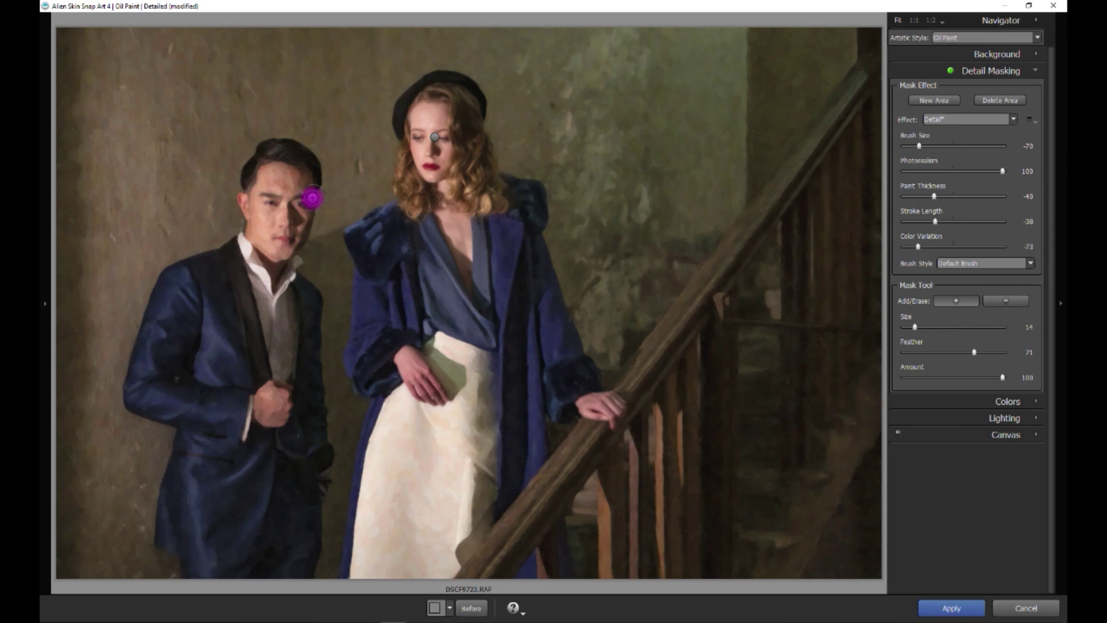
{"action": "scroll", "coordinate": [305, 197], "scroll_direction": "up", "scroll_amount": 5}
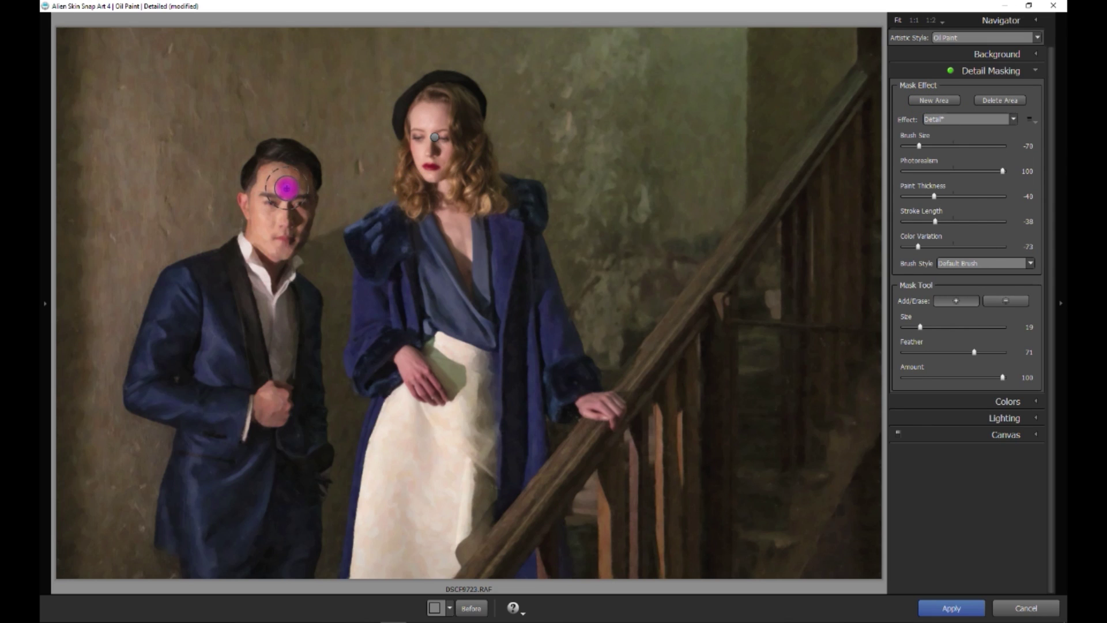
{"action": "scroll", "coordinate": [286, 189], "scroll_direction": "up", "scroll_amount": 1}
{"action": "mouse_move", "coordinate": [281, 186]}
{"action": "left_mouse_down"}
{"action": "mouse_move", "coordinate": [271, 224]}
{"action": "mouse_move", "coordinate": [262, 200]}
{"action": "mouse_move", "coordinate": [278, 178]}
{"action": "mouse_move", "coordinate": [299, 188]}
{"action": "mouse_move", "coordinate": [293, 162]}
{"action": "mouse_move", "coordinate": [271, 162]}
{"action": "mouse_move", "coordinate": [262, 178]}
{"action": "mouse_move", "coordinate": [278, 267]}
{"action": "mouse_move", "coordinate": [304, 198]}
{"action": "mouse_move", "coordinate": [295, 219]}
{"action": "mouse_move", "coordinate": [271, 248]}
{"action": "left_mouse_up"}
Reduce the mask tool size to 16 and add the man's hand to his masked area
{"action": "scroll", "coordinate": [264, 200], "scroll_direction": "down", "scroll_amount": 1}
{"action": "scroll", "coordinate": [281, 248], "scroll_direction": "down", "scroll_amount": 3}
{"action": "scroll", "coordinate": [283, 380], "scroll_direction": "up", "scroll_amount": 2}
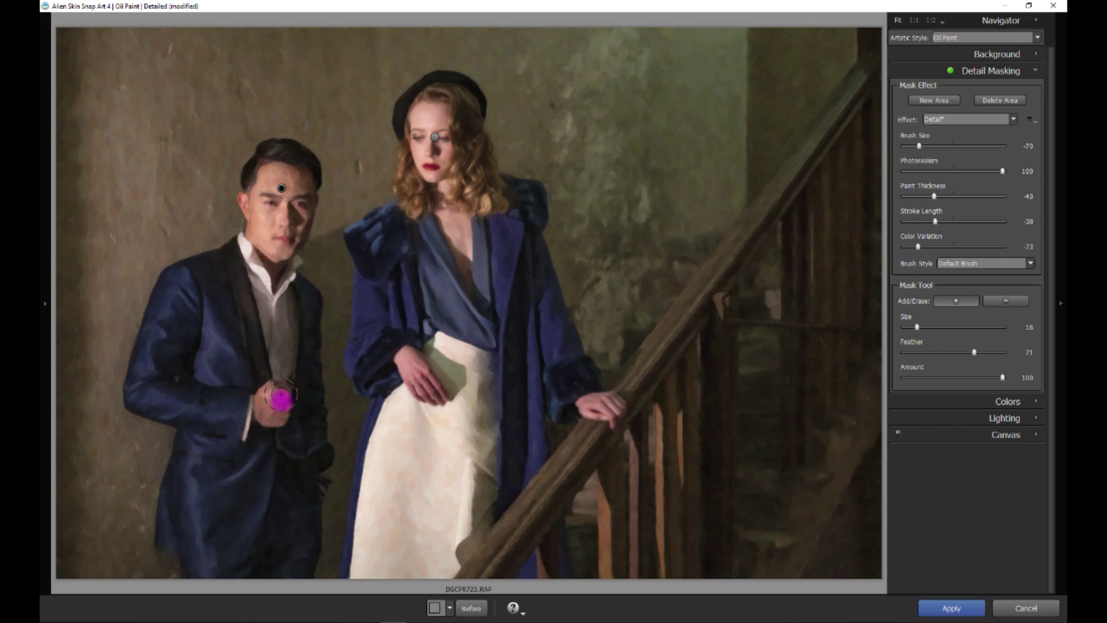
{"action": "mouse_move", "coordinate": [265, 401]}
{"action": "left_mouse_down"}
{"action": "mouse_move", "coordinate": [258, 425]}
{"action": "mouse_move", "coordinate": [280, 366]}
{"action": "mouse_move", "coordinate": [262, 271]}
{"action": "mouse_move", "coordinate": [246, 285]}
{"action": "left_mouse_up"}
Enlarge the mask tool size to 28, paint detail over the woman's white skirt, and collapse Detail Masking
{"action": "scroll", "coordinate": [276, 368], "scroll_direction": "up", "scroll_amount": 2}
{"action": "scroll", "coordinate": [278, 369], "scroll_direction": "up", "scroll_amount": 2}
{"action": "scroll", "coordinate": [465, 398], "scroll_direction": "up", "scroll_amount": 8}
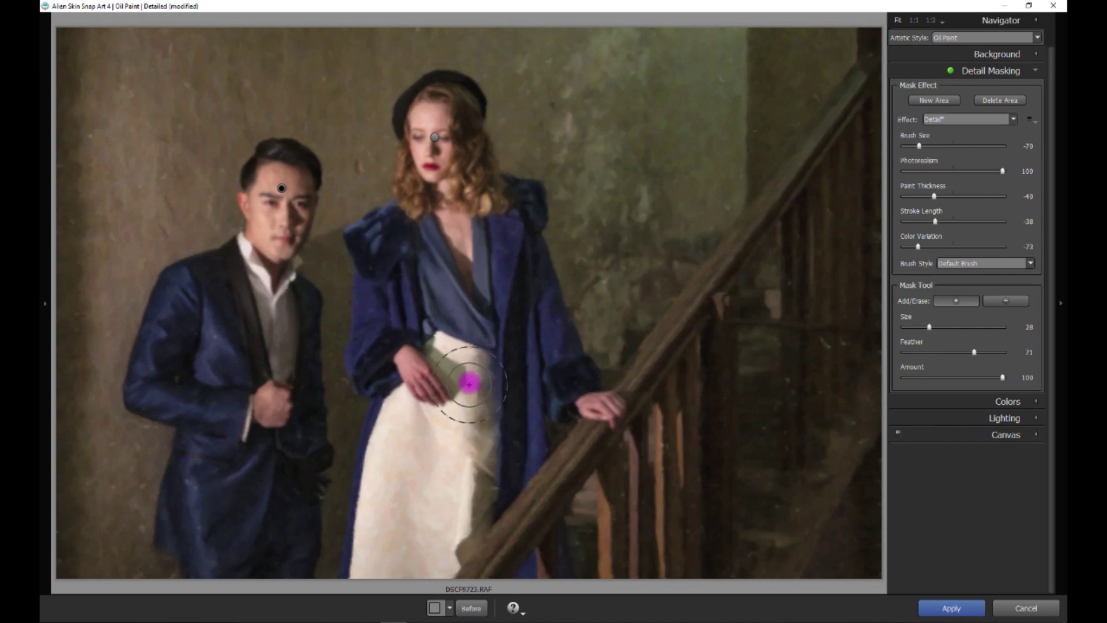
{"action": "mouse_move", "coordinate": [469, 383]}
{"action": "left_mouse_down"}
{"action": "mouse_move", "coordinate": [463, 484]}
{"action": "mouse_move", "coordinate": [427, 560]}
{"action": "mouse_move", "coordinate": [406, 532]}
{"action": "mouse_move", "coordinate": [413, 499]}
{"action": "mouse_move", "coordinate": [391, 531]}
{"action": "mouse_move", "coordinate": [404, 466]}
{"action": "mouse_move", "coordinate": [440, 356]}
{"action": "mouse_move", "coordinate": [470, 370]}
{"action": "mouse_move", "coordinate": [395, 427]}
{"action": "mouse_move", "coordinate": [375, 544]}
{"action": "mouse_move", "coordinate": [386, 583]}
{"action": "mouse_move", "coordinate": [422, 579]}
{"action": "mouse_move", "coordinate": [429, 494]}
{"action": "mouse_move", "coordinate": [481, 419]}
{"action": "left_mouse_up"}
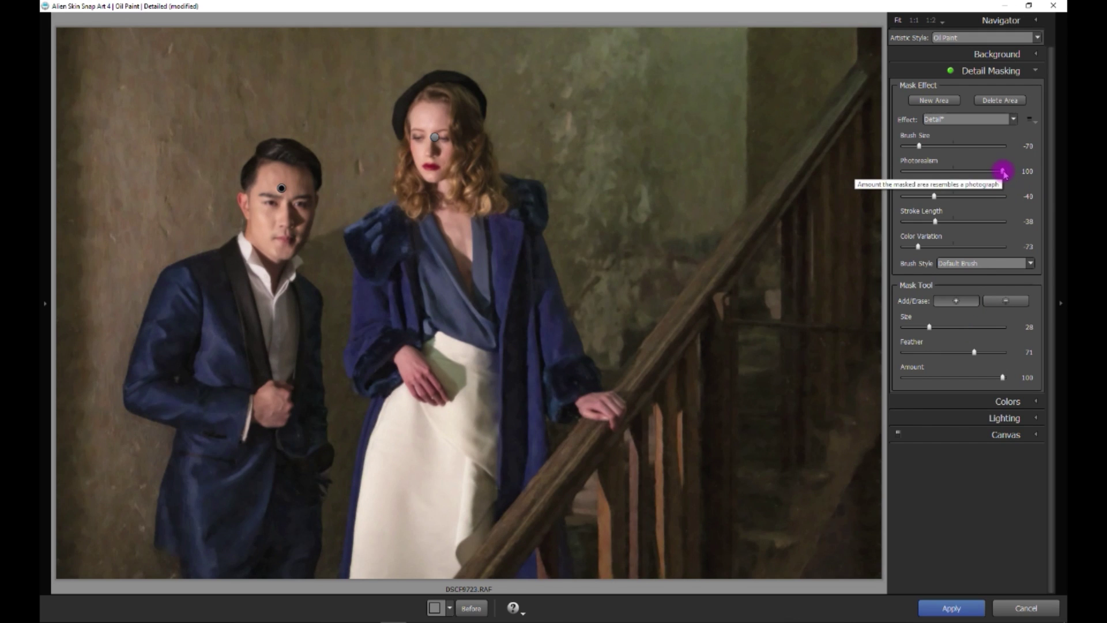
{"action": "left_click", "coordinate": [1037, 71]}
Set the painting's color Brightness to 4, Contrast to -8 and Temperature to 6
{"action": "key", "text": "ctrl+minus"}
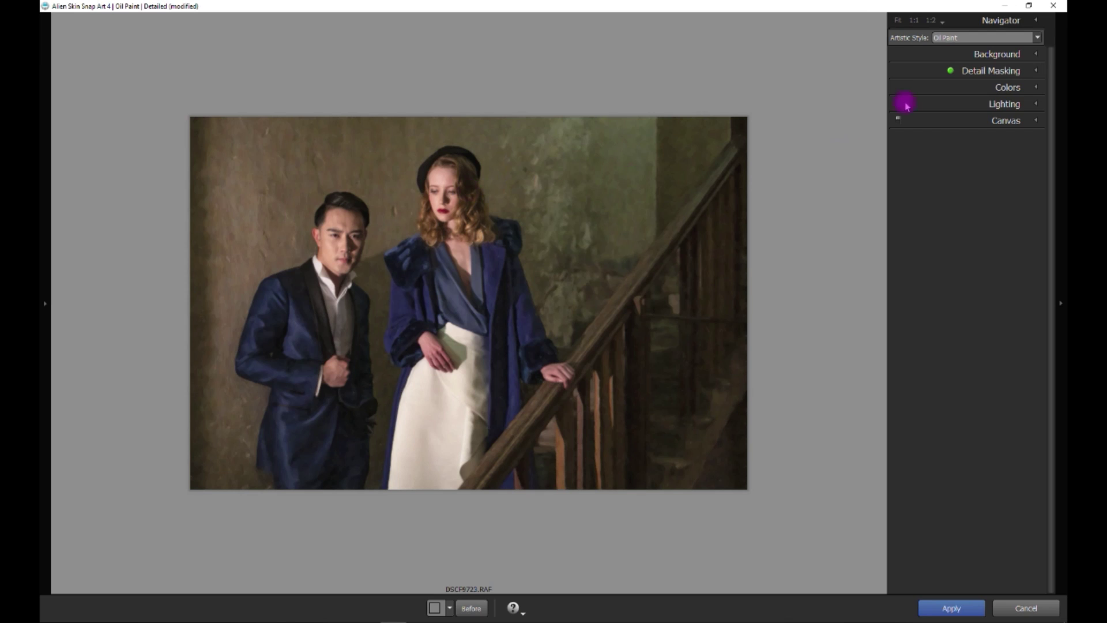
{"action": "left_click", "coordinate": [1037, 88]}
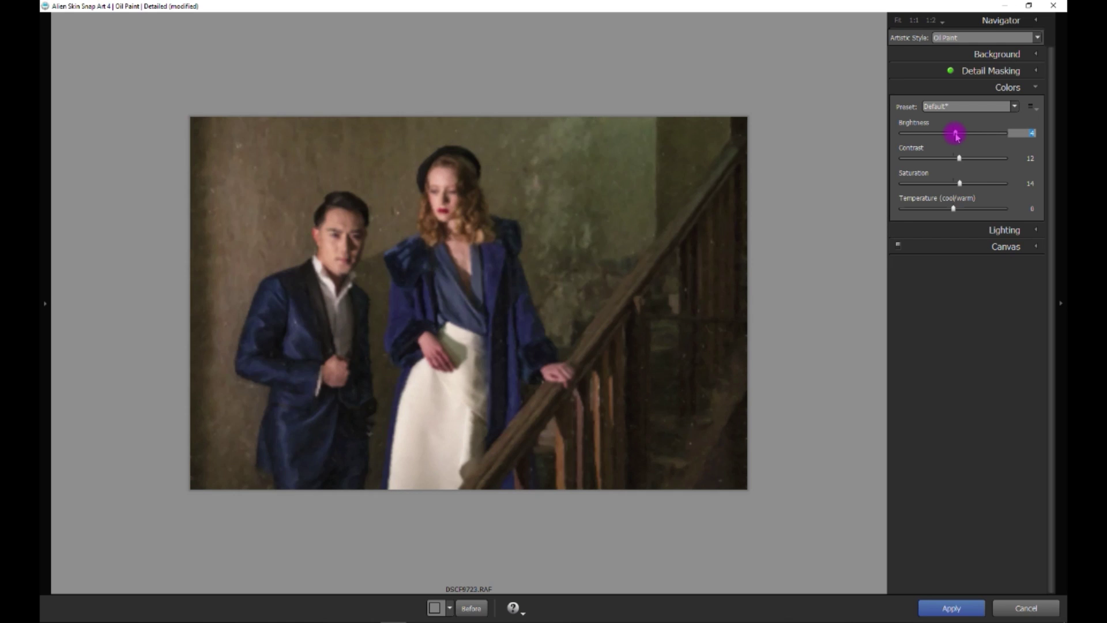
{"action": "left_click_drag", "start_coordinate": [959, 158], "coordinate": [955, 159]}
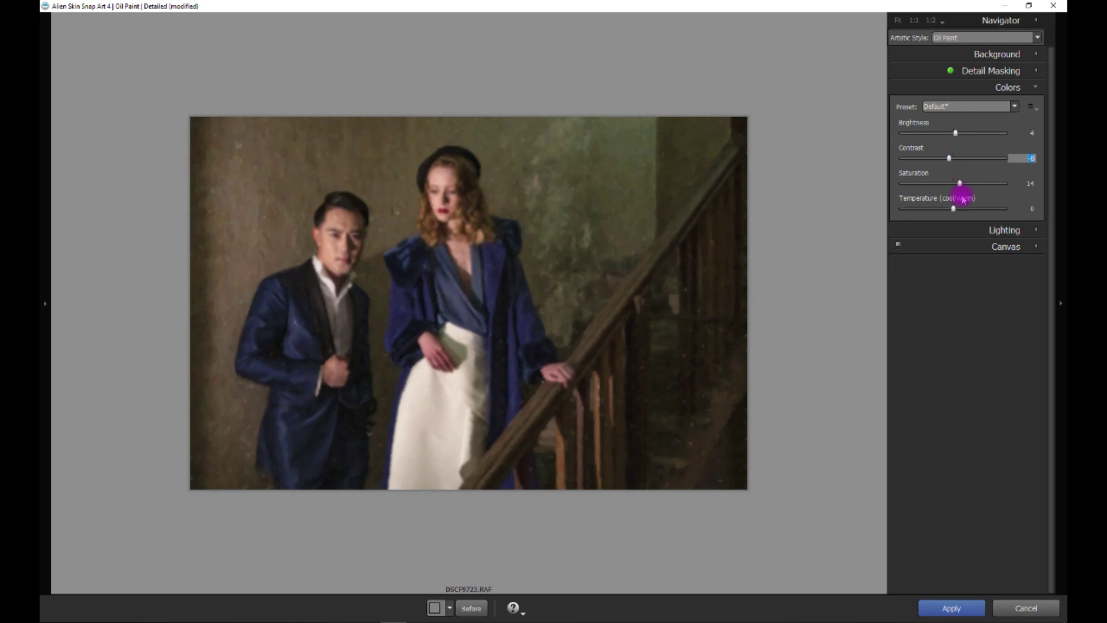
{"action": "left_click_drag", "start_coordinate": [957, 212], "coordinate": [962, 212]}
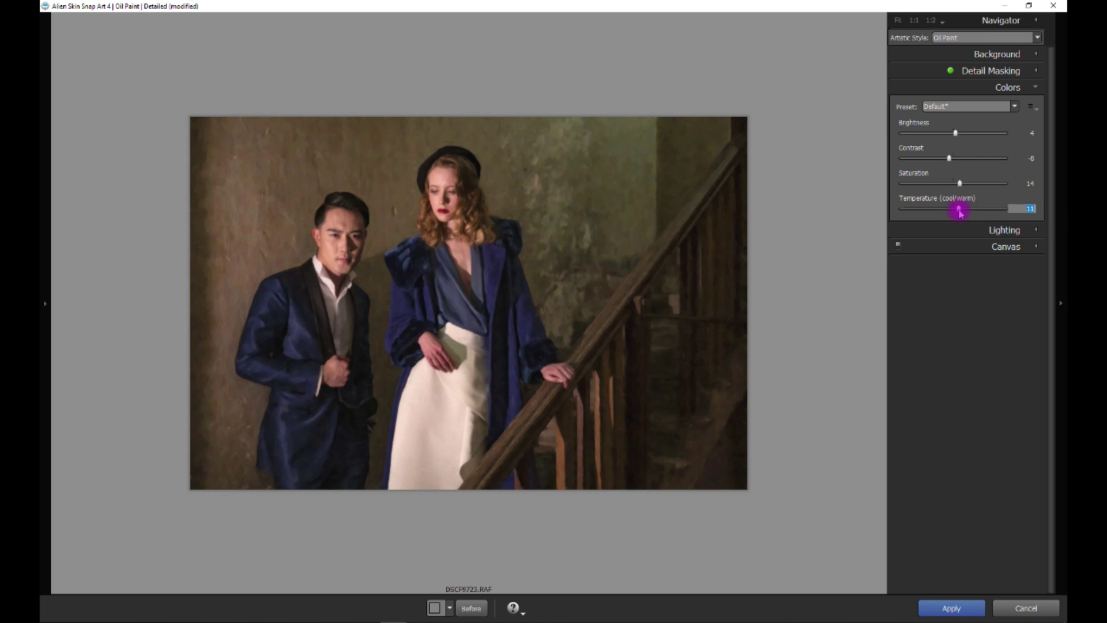
{"action": "left_click_drag", "start_coordinate": [959, 213], "coordinate": [958, 213]}
Set the lighting Highlight Brightness to 31 and apply the Snap Art effect to the photo in Photoshop
{"action": "left_click", "coordinate": [1036, 231]}
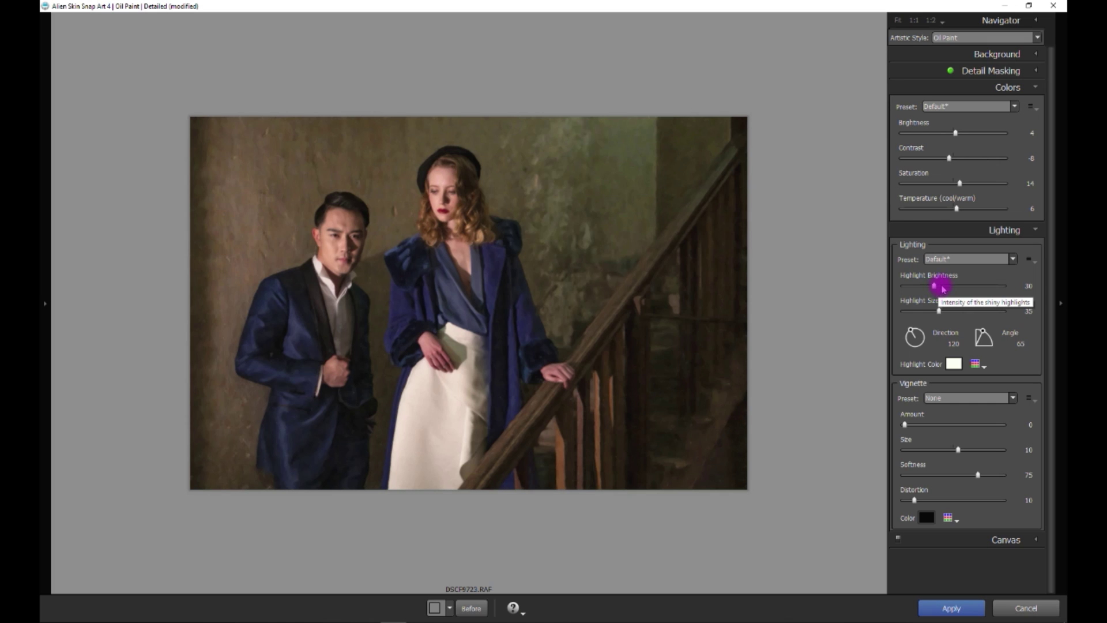
{"action": "left_click_drag", "start_coordinate": [944, 289], "coordinate": [1017, 293]}
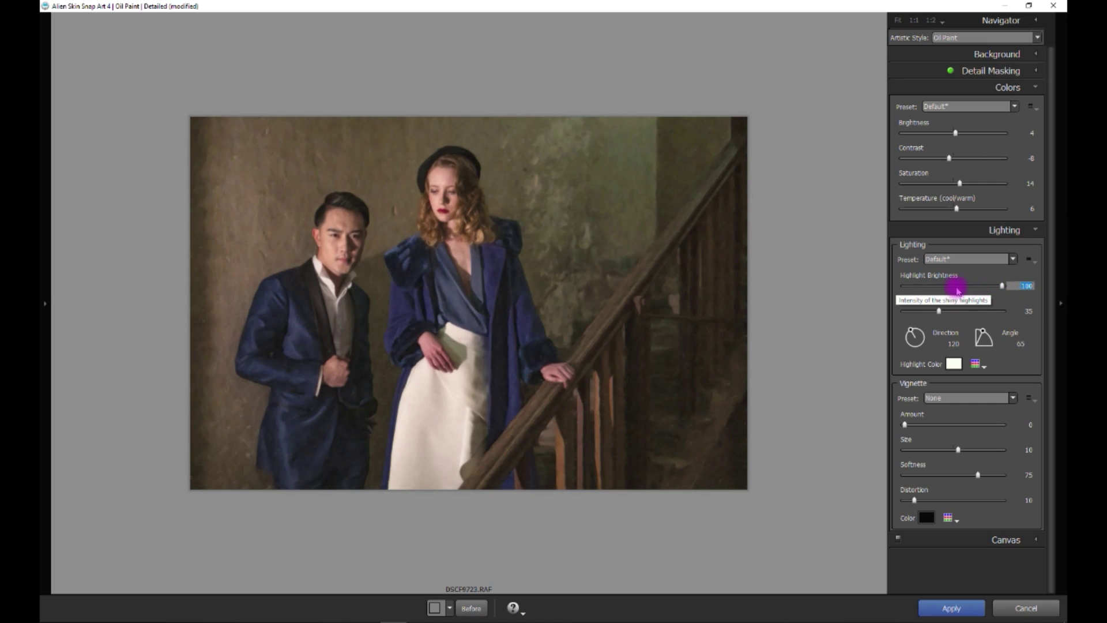
{"action": "left_click", "coordinate": [940, 286]}
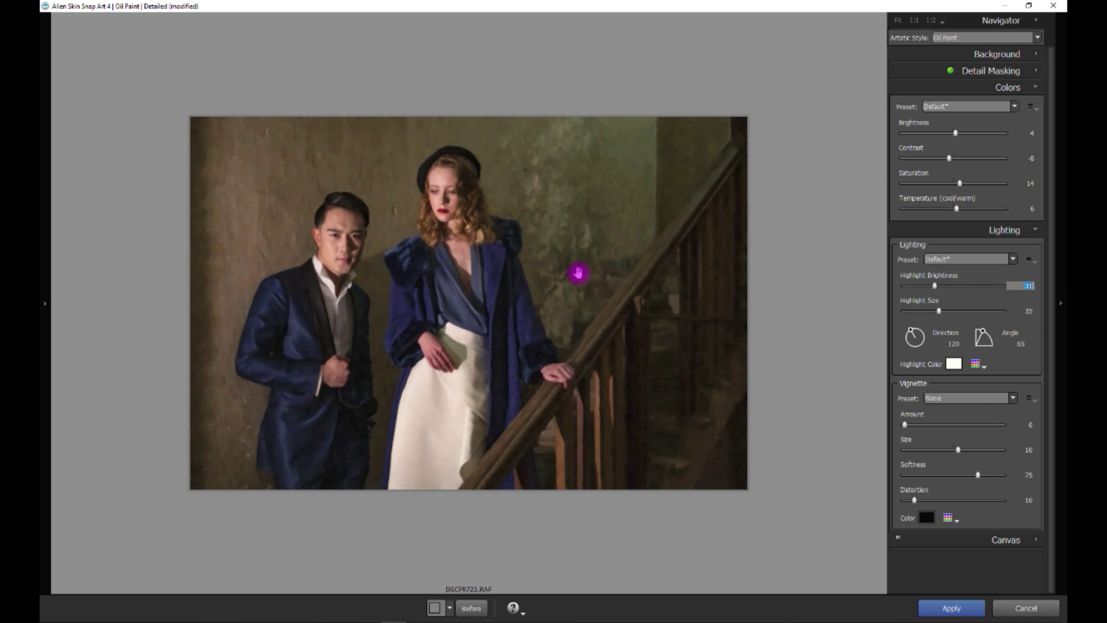
{"action": "left_click", "coordinate": [952, 607]}
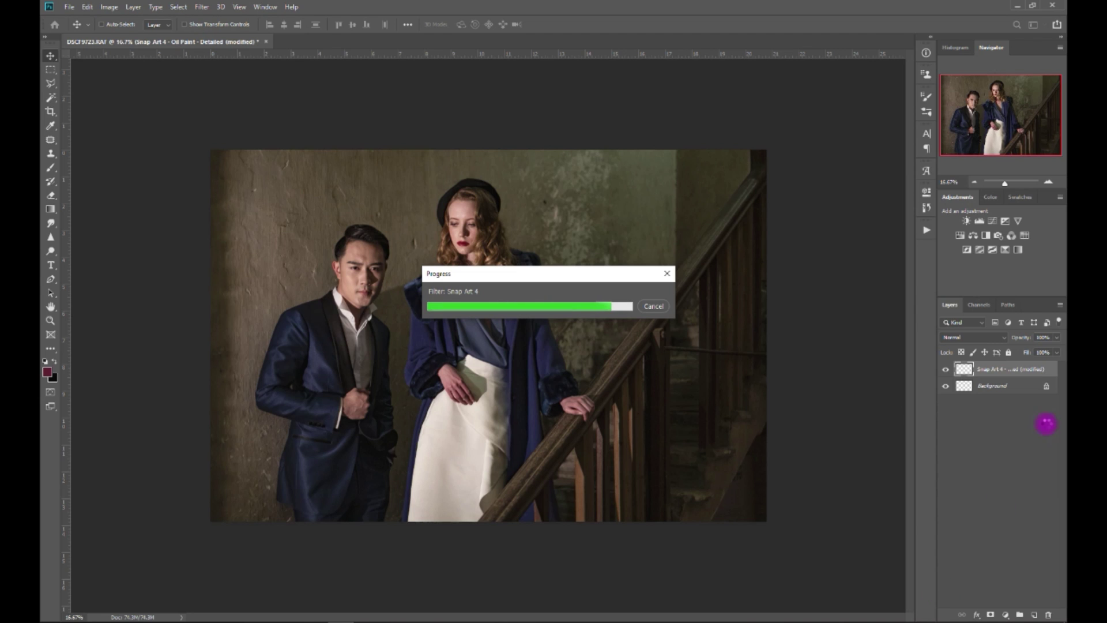
Compare the oil painting layer with the original photo at 25% zoom by toggling the Snap Art layer's visibility
{"action": "left_click", "coordinate": [1048, 182]}
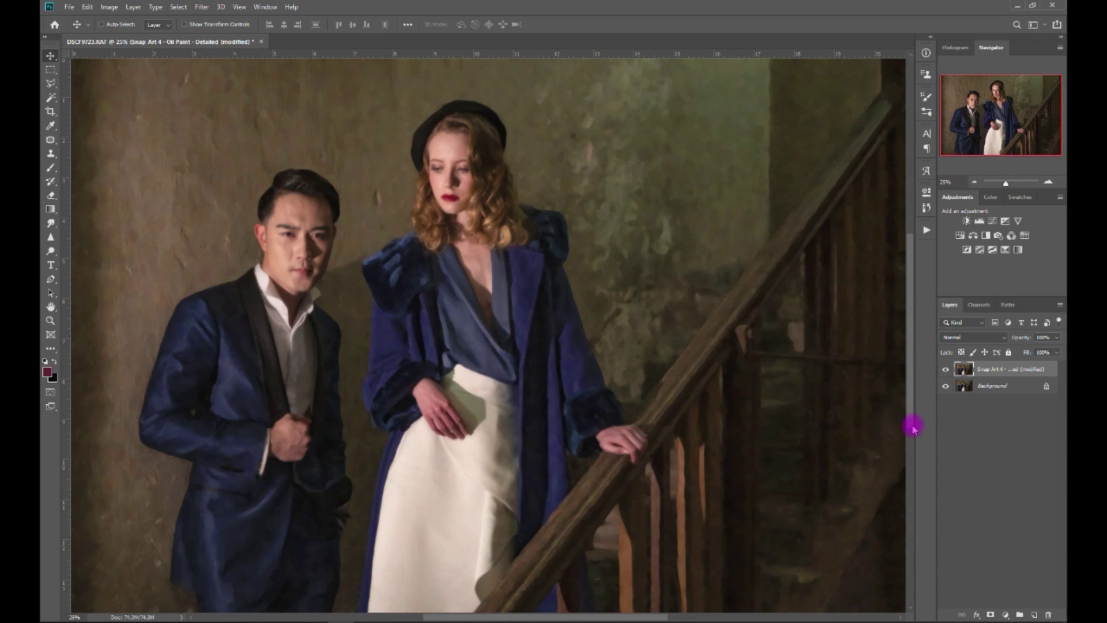
{"action": "left_click", "coordinate": [946, 369]}
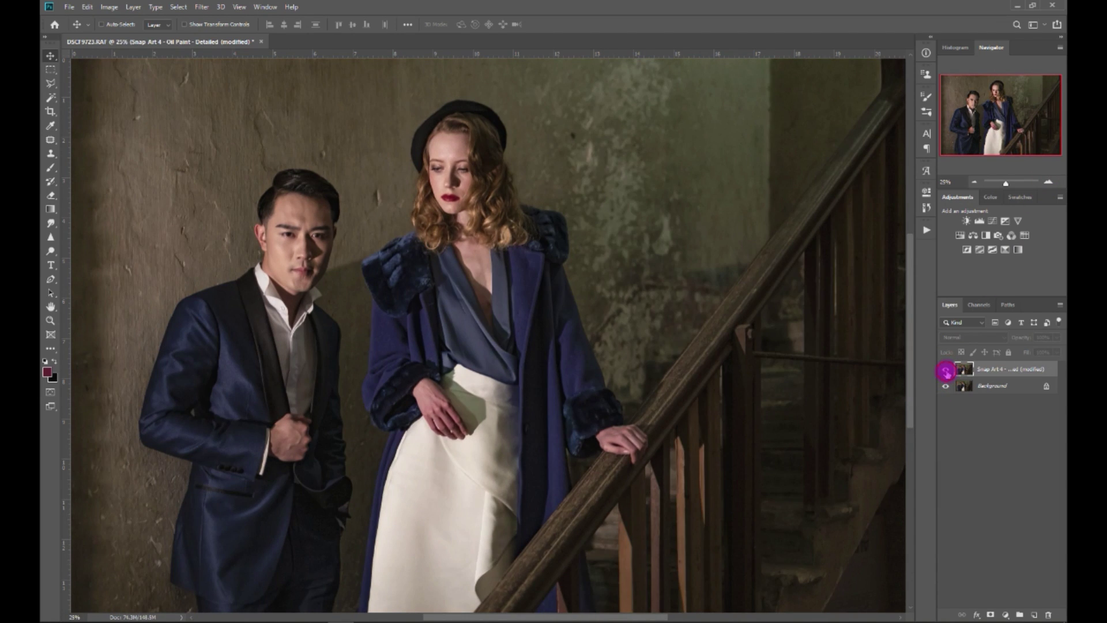
{"action": "left_click", "coordinate": [946, 370]}
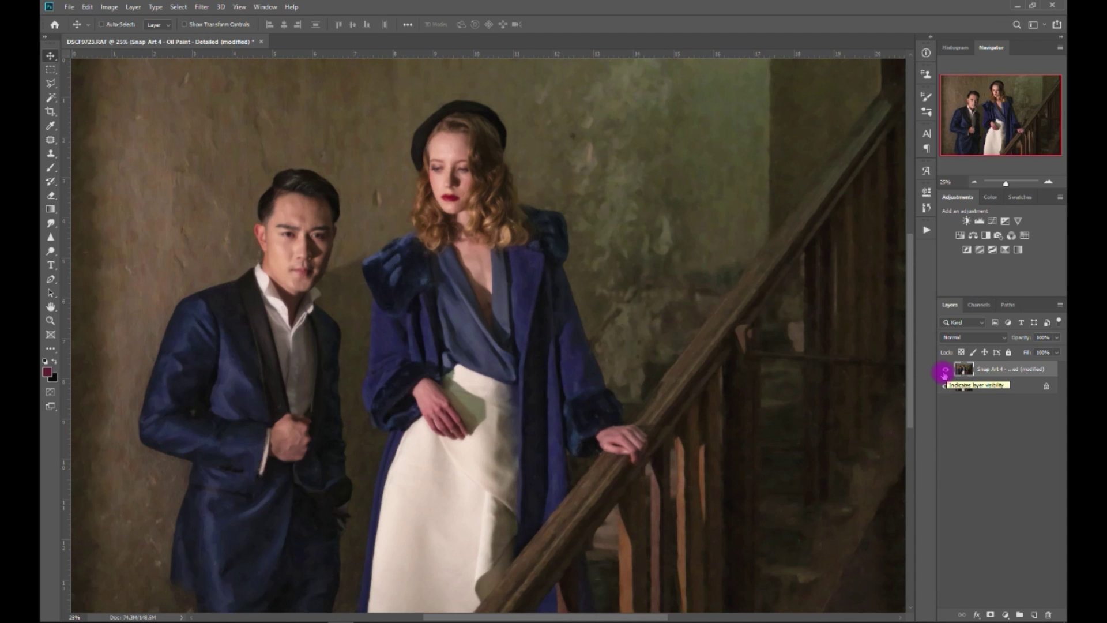
{"action": "left_click", "coordinate": [974, 182]}
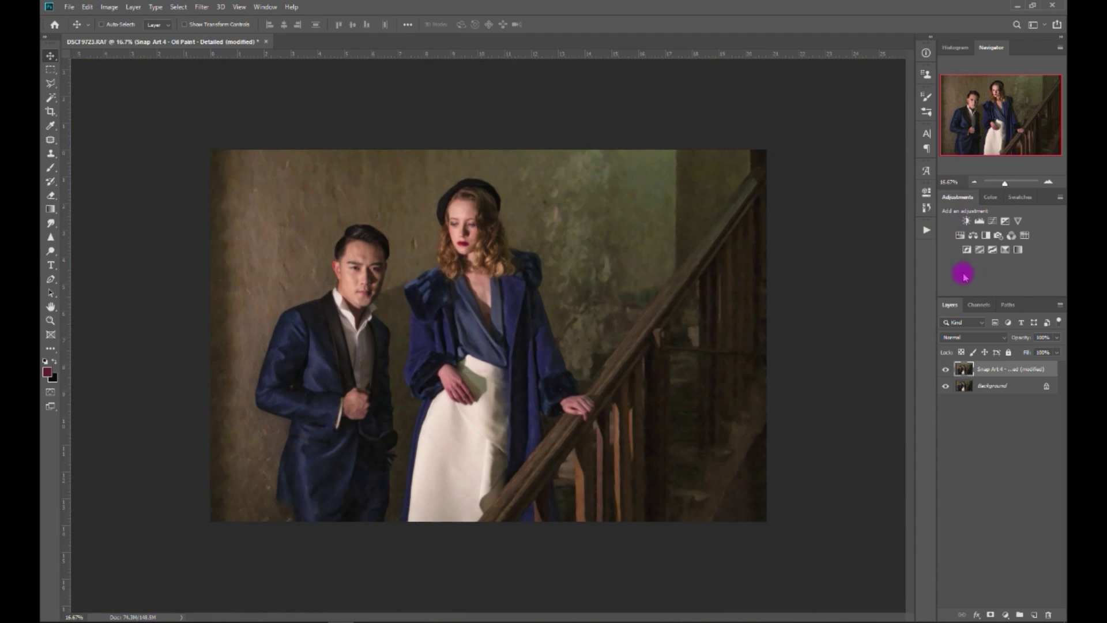
Hide the Snap Art layer and select the Background layer
{"action": "left_click", "coordinate": [1009, 389]}
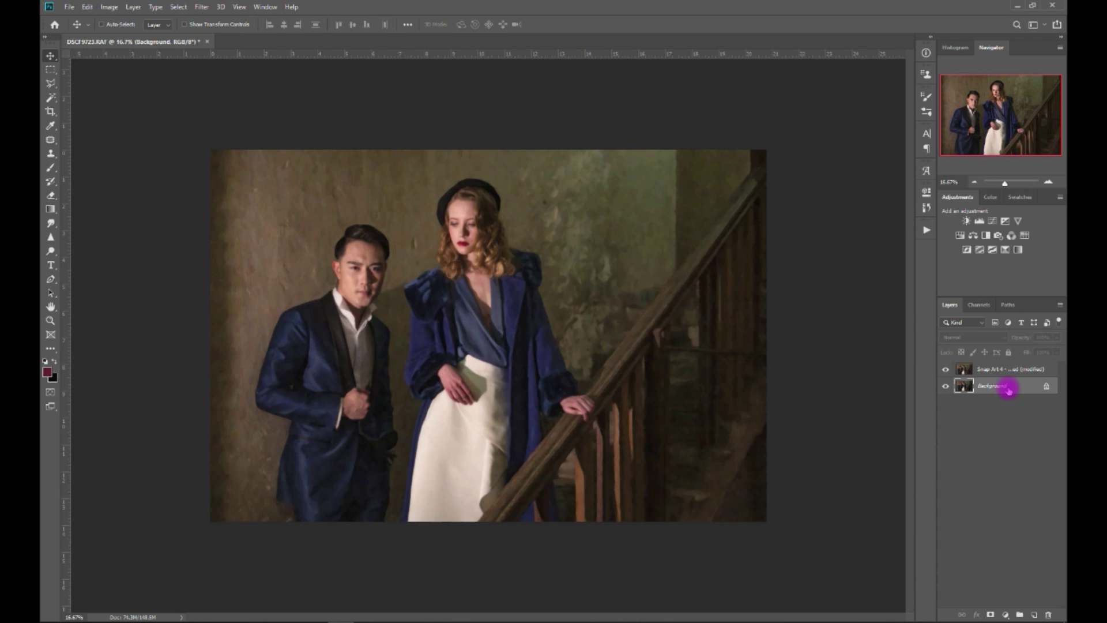
{"action": "left_click", "coordinate": [1018, 372]}
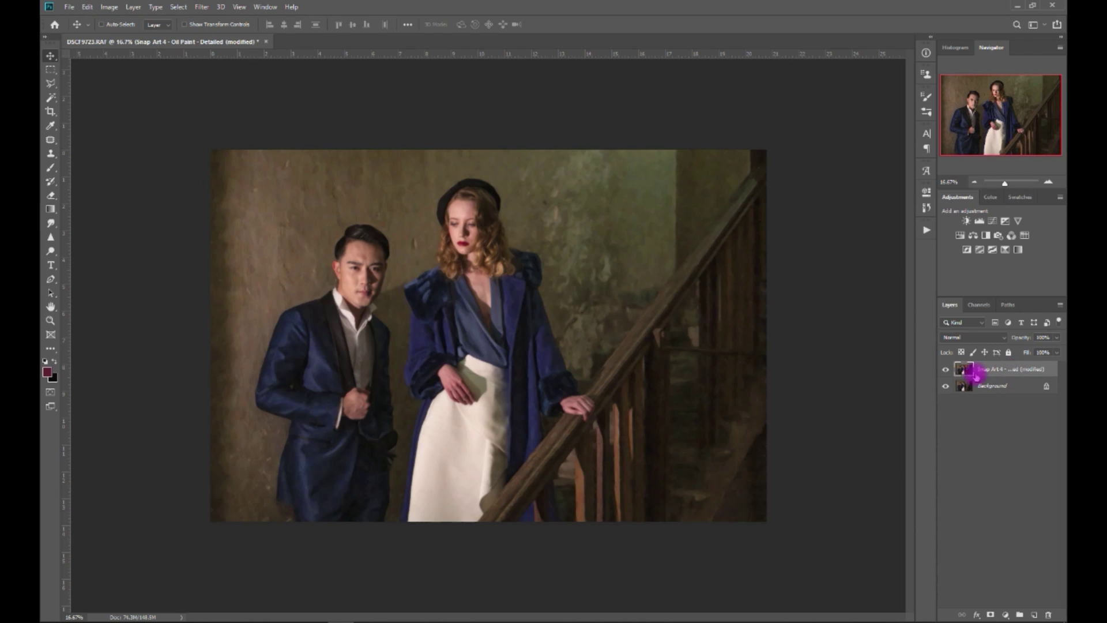
{"action": "left_click", "coordinate": [947, 370]}
{"action": "left_click", "coordinate": [1021, 384]}
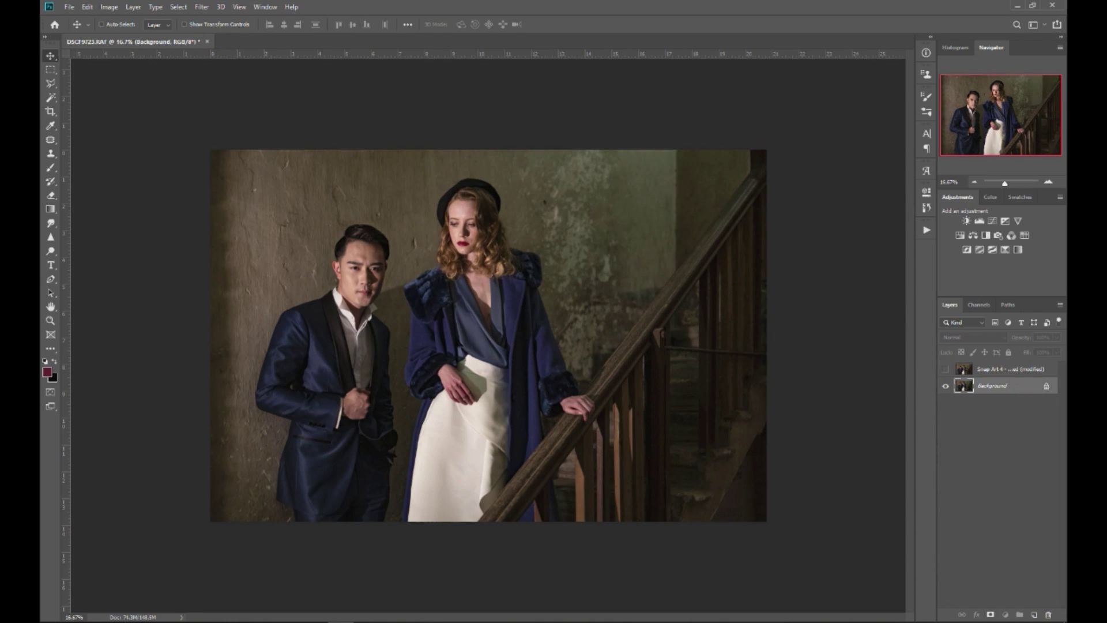
Duplicate the Background layer and open the copy in the Snap Art 4 filter
{"action": "left_click_drag", "start_coordinate": [1021, 385], "coordinate": [1035, 616]}
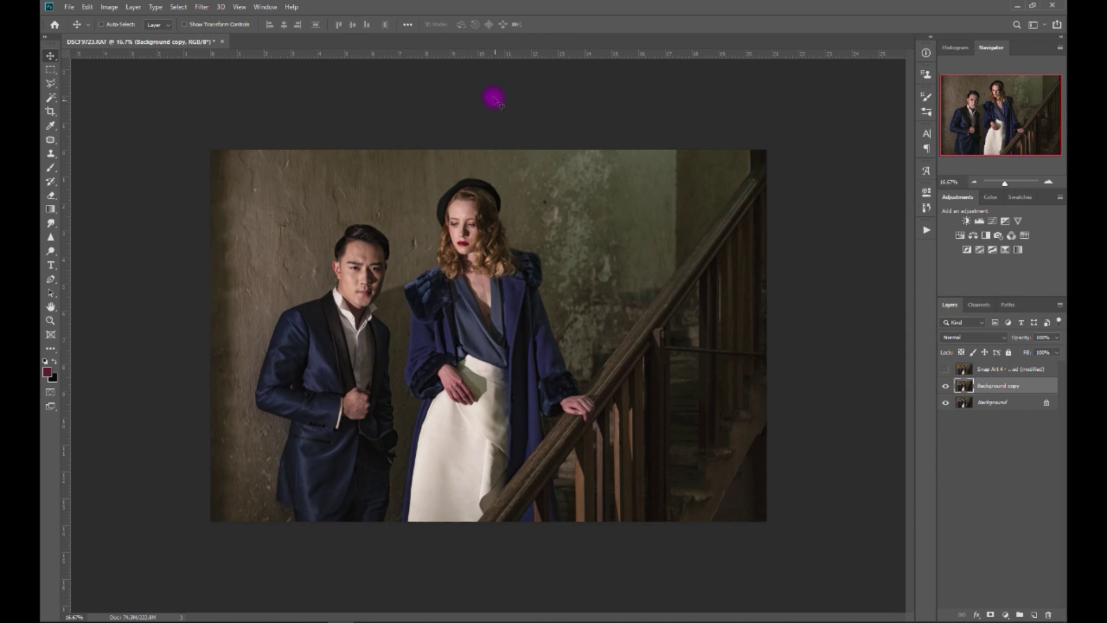
{"action": "left_click", "coordinate": [201, 7]}
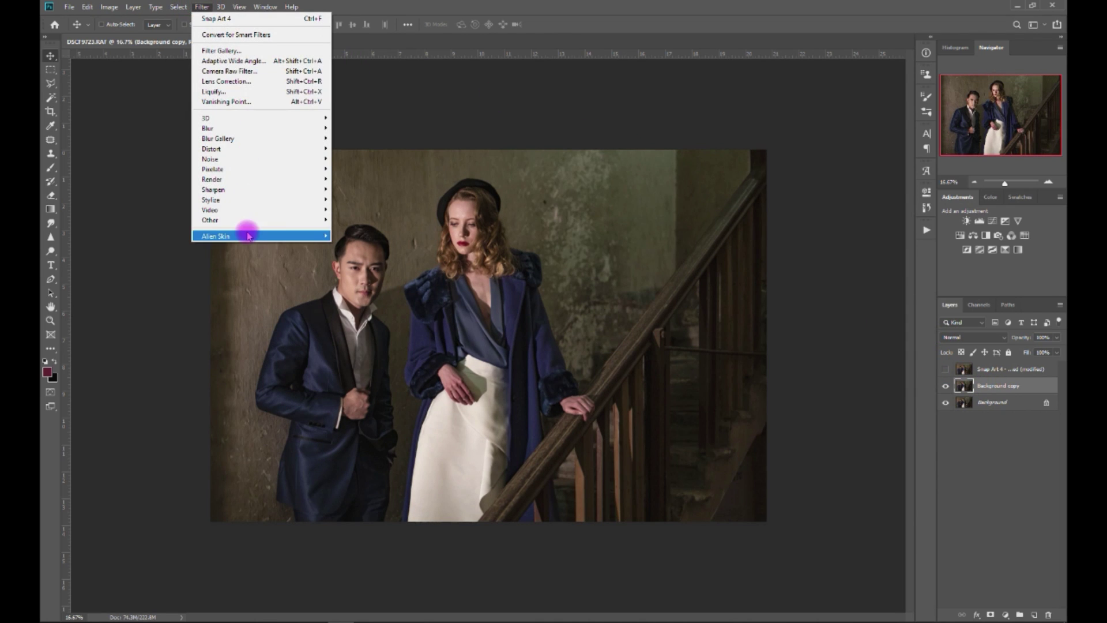
{"action": "mouse_move", "coordinate": [322, 237]}
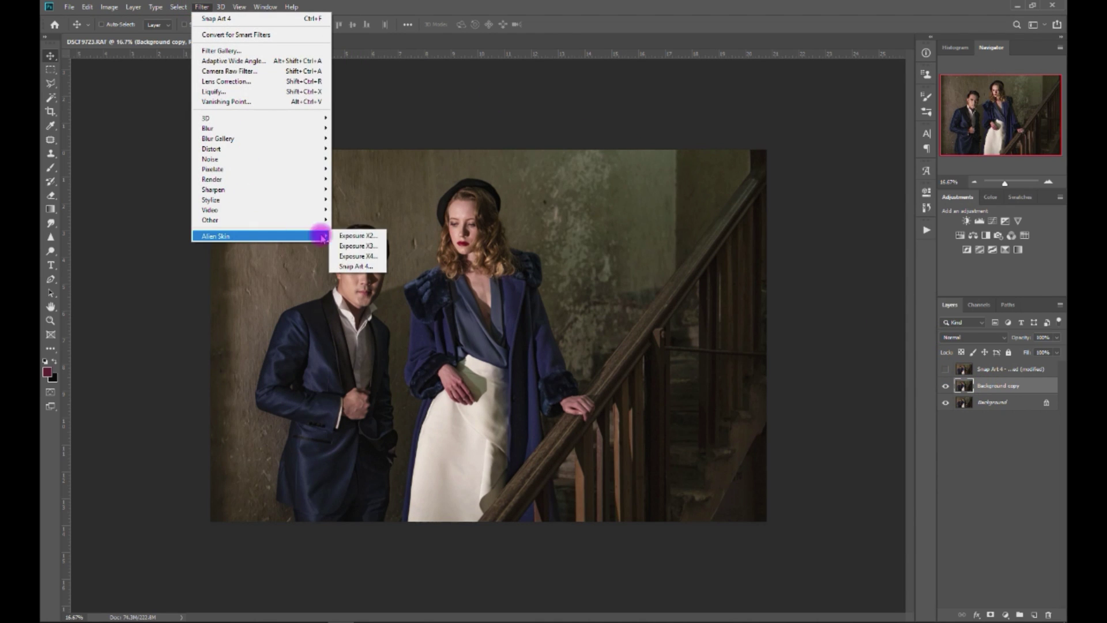
{"action": "left_click", "coordinate": [344, 268]}
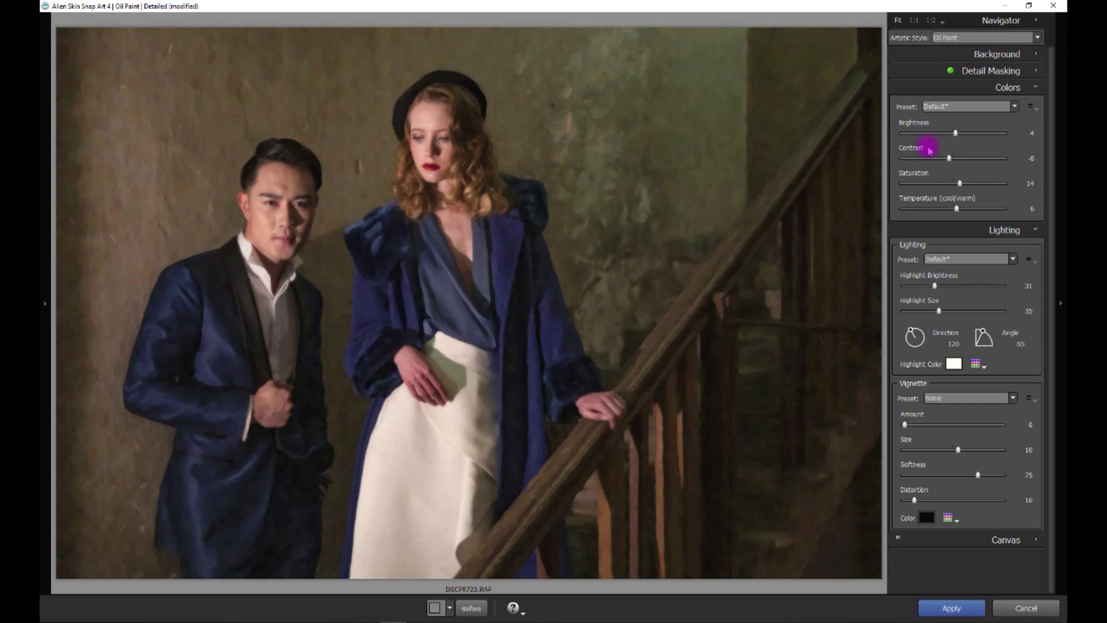
Set the background Brush Size to 25 and the Brush Style to Bristle Brush
{"action": "left_click", "coordinate": [1035, 54]}
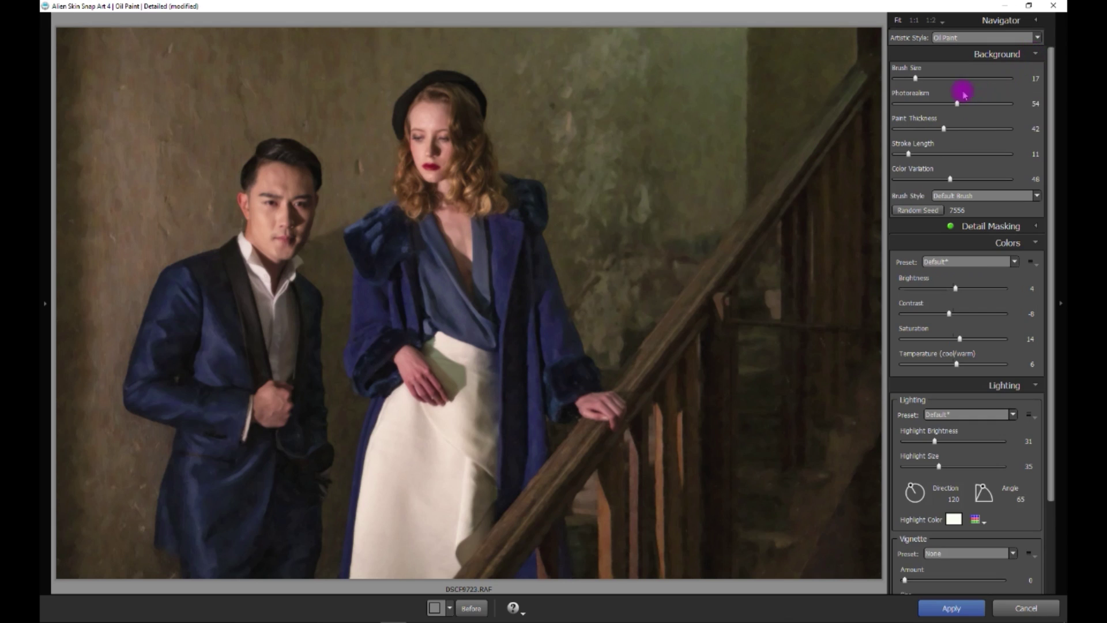
{"action": "left_click_drag", "start_coordinate": [917, 79], "coordinate": [920, 81]}
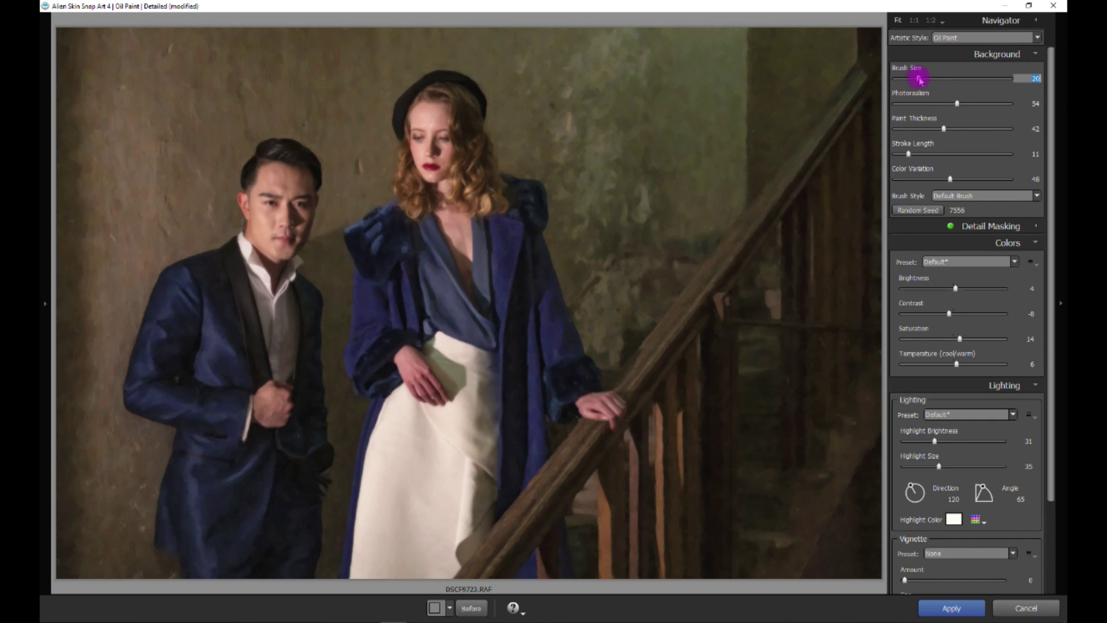
{"action": "left_click", "coordinate": [975, 196]}
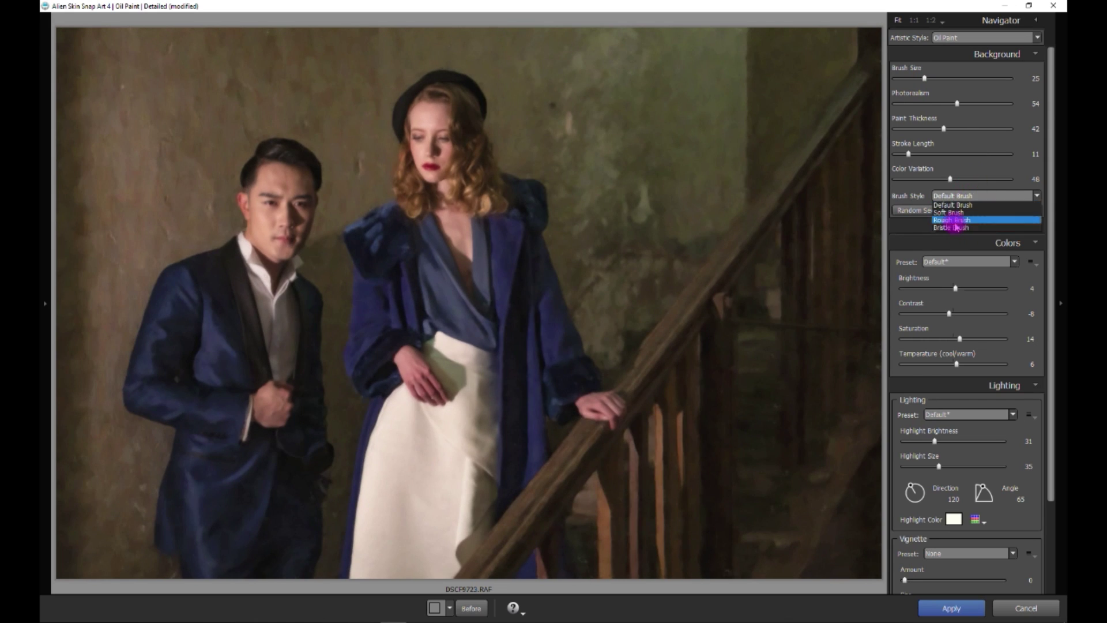
{"action": "left_click", "coordinate": [958, 229]}
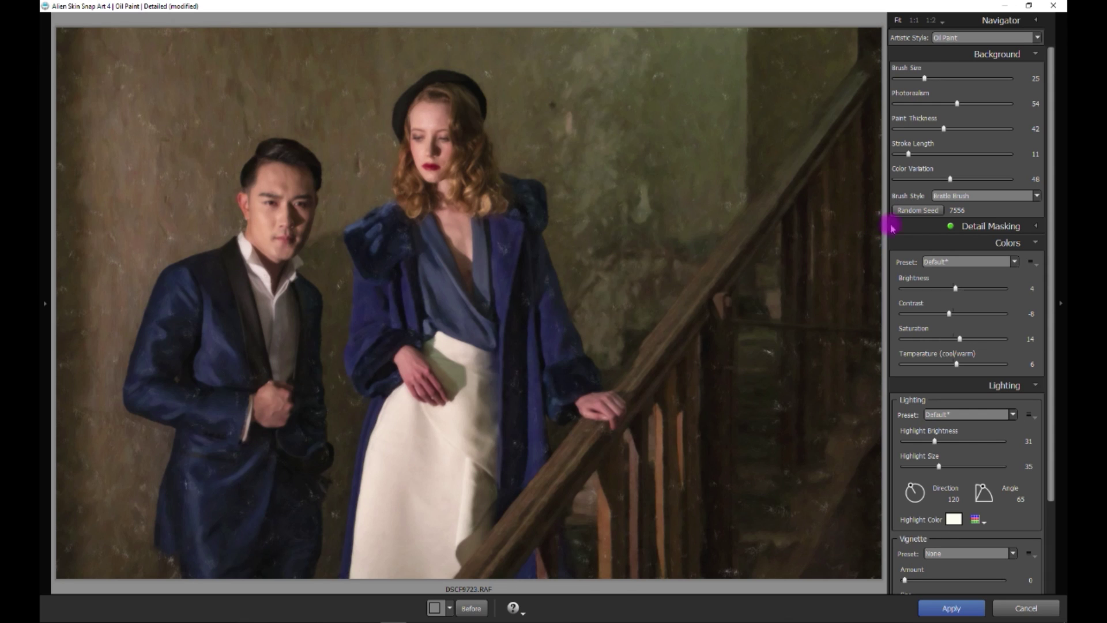
Generate a new random seed for the background strokes, with Paint Thickness at 54 and Color Variation at 62
{"action": "left_click", "coordinate": [918, 210]}
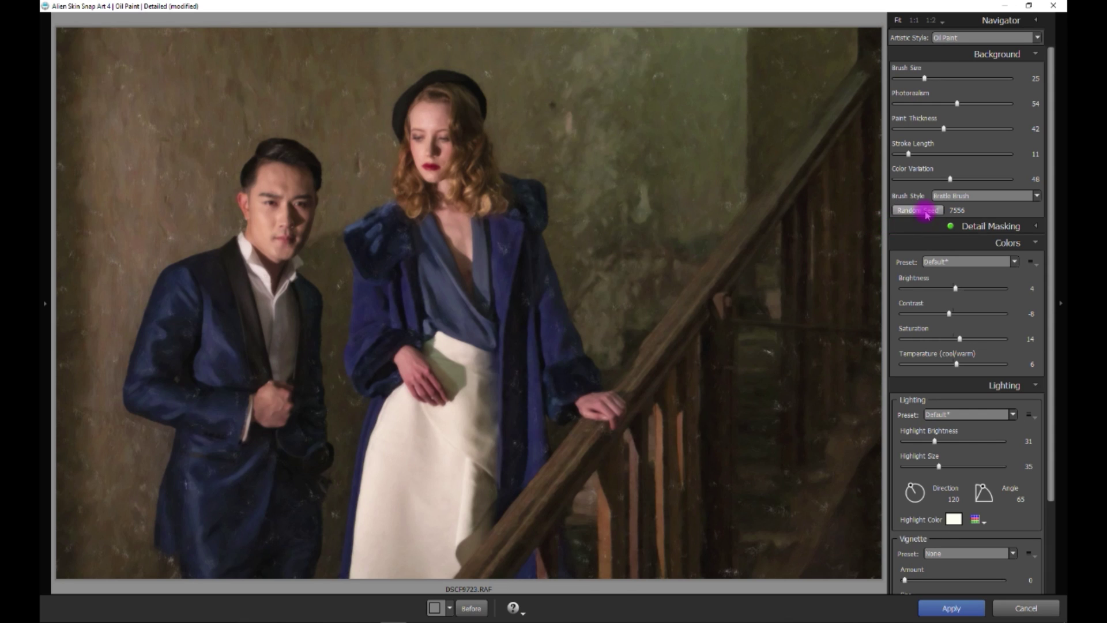
{"action": "left_click", "coordinate": [956, 129]}
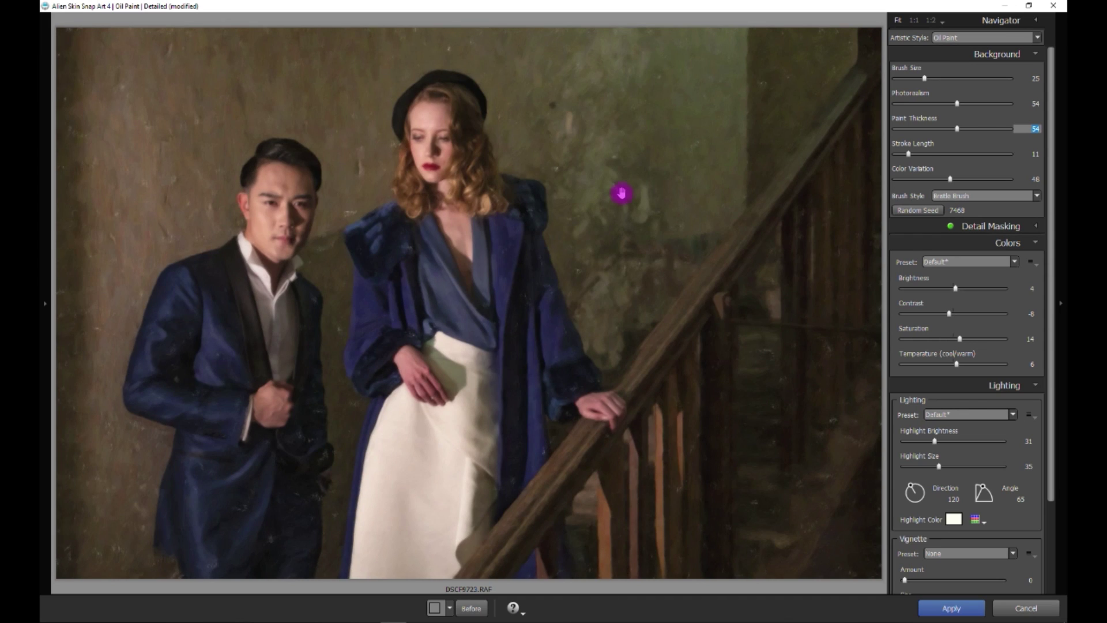
{"action": "left_click", "coordinate": [967, 179]}
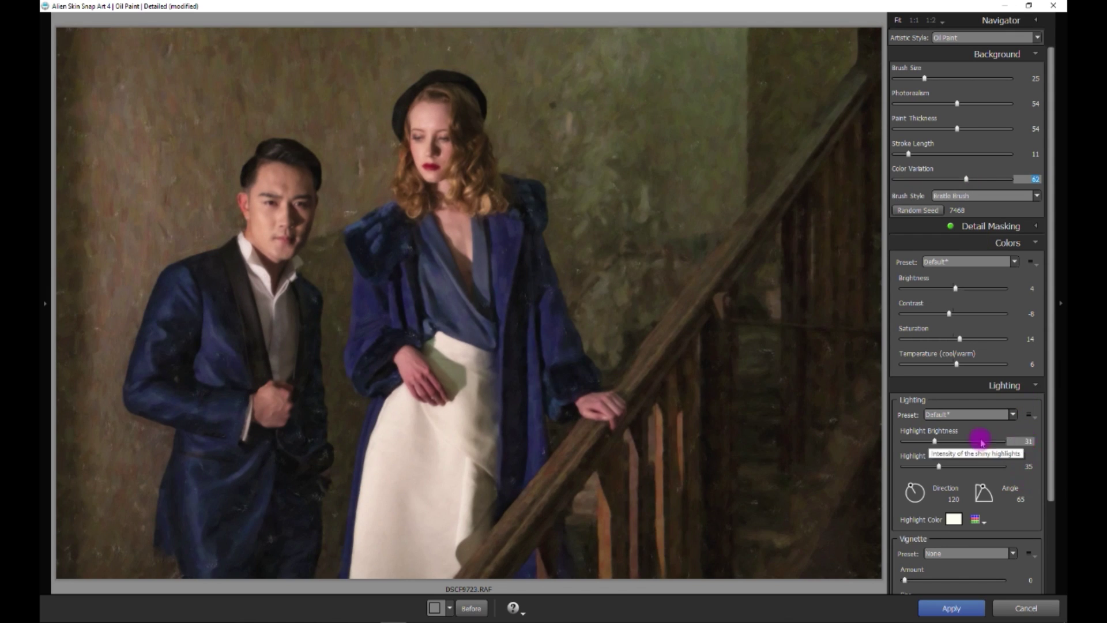
Set the lighting Highlight Size to 20 and Highlight Brightness to 37
{"action": "mouse_move", "coordinate": [939, 466]}
{"action": "left_mouse_down"}
{"action": "mouse_move", "coordinate": [1004, 465]}
{"action": "mouse_move", "coordinate": [925, 468]}
{"action": "left_mouse_up"}
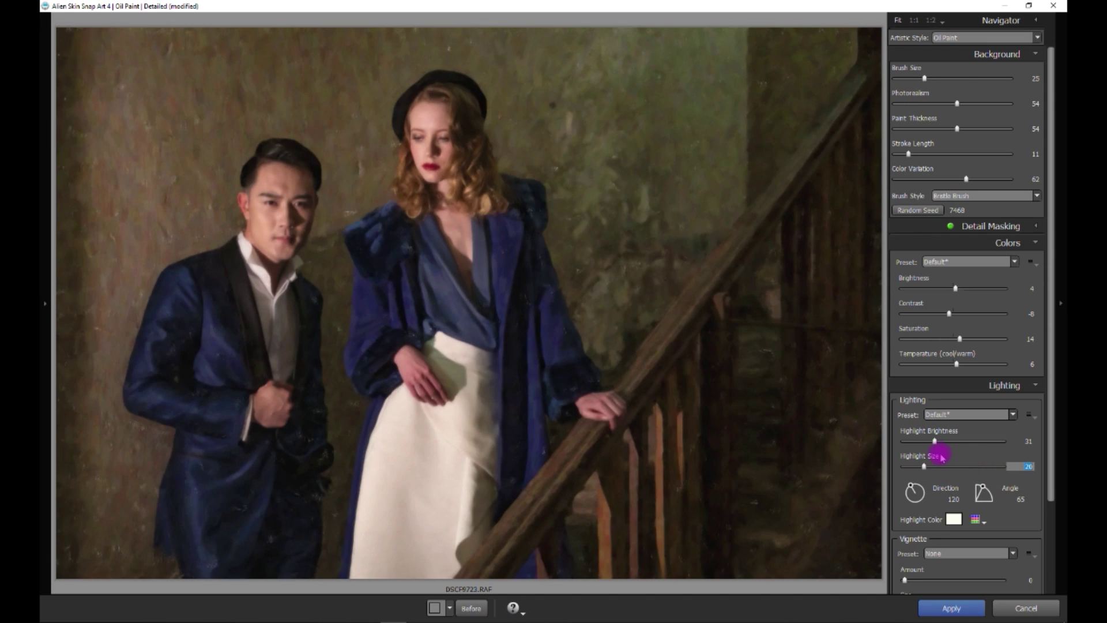
{"action": "left_click_drag", "start_coordinate": [935, 441], "coordinate": [942, 442]}
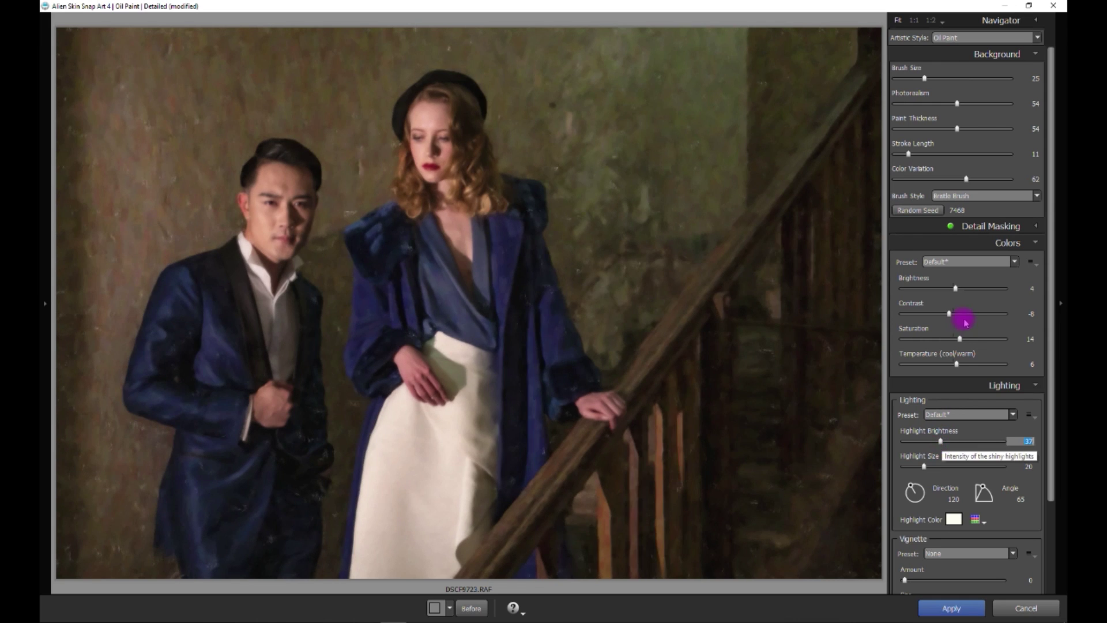
Set the painting's color Saturation to 38, Contrast to 2, Brightness to 8 and Temperature to -1
{"action": "left_click_drag", "start_coordinate": [961, 338], "coordinate": [974, 339]}
{"action": "left_click_drag", "start_coordinate": [949, 313], "coordinate": [956, 292]}
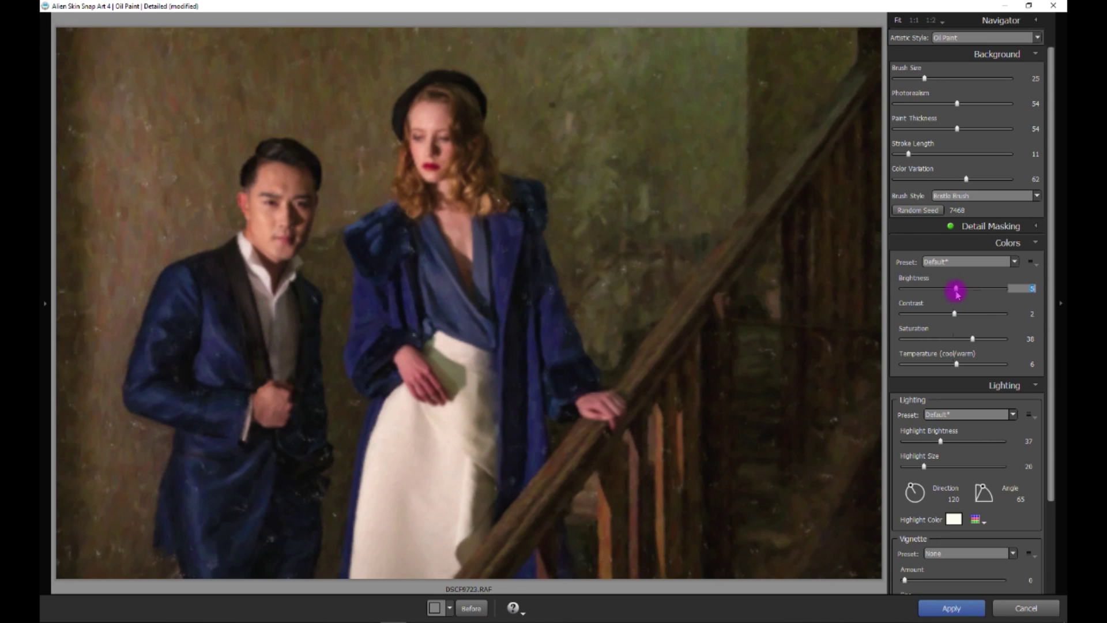
{"action": "left_click", "coordinate": [956, 364]}
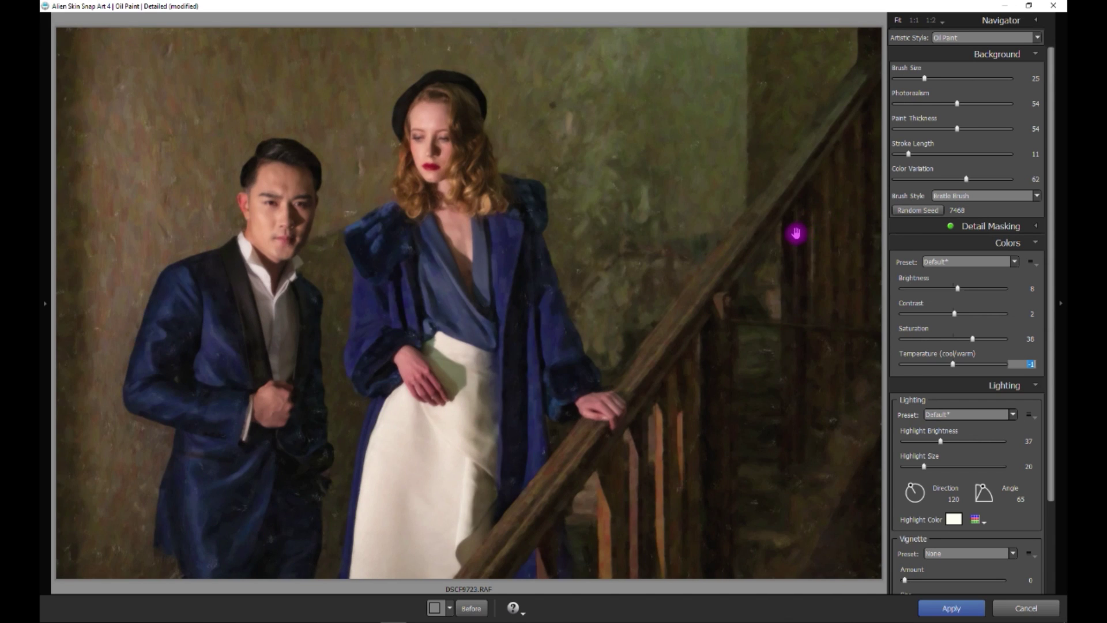
Compare the bristle-brush painting with the original photo, then view the whole painting at a smaller size
{"action": "scroll", "coordinate": [963, 358], "scroll_direction": "down", "scroll_amount": 2}
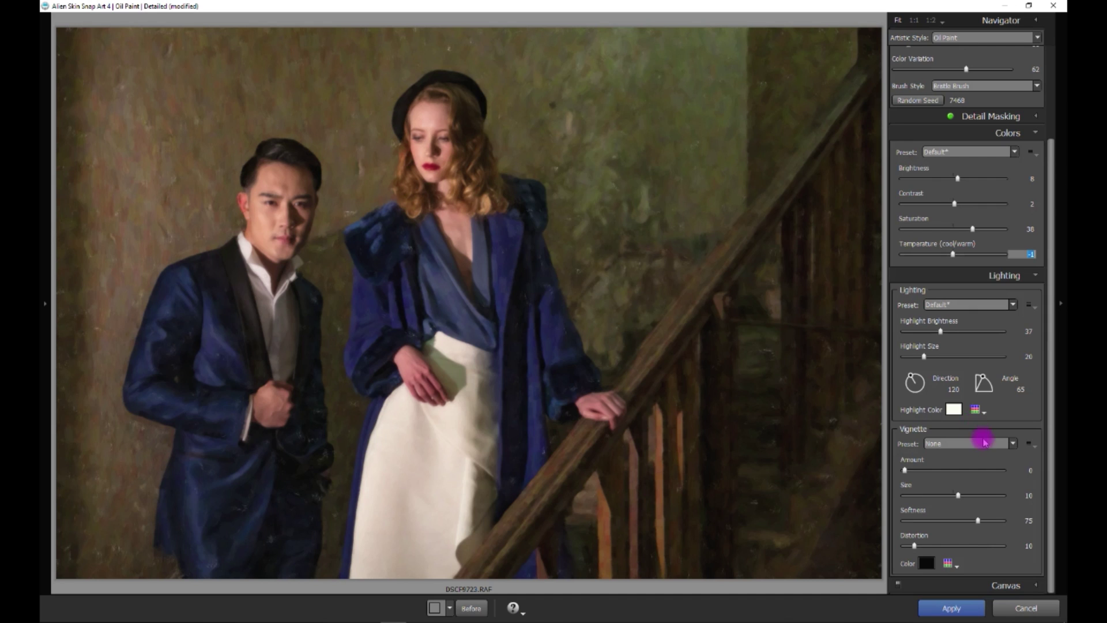
{"action": "left_click", "coordinate": [898, 22]}
{"action": "left_click", "coordinate": [812, 98]}
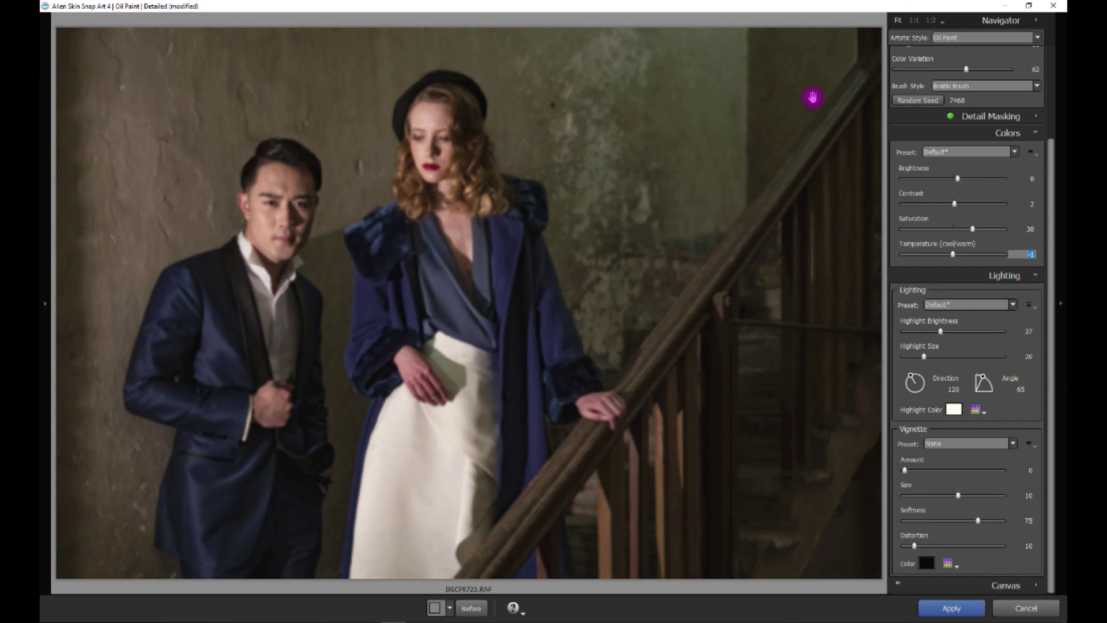
{"action": "key", "text": "ctrl+minus"}
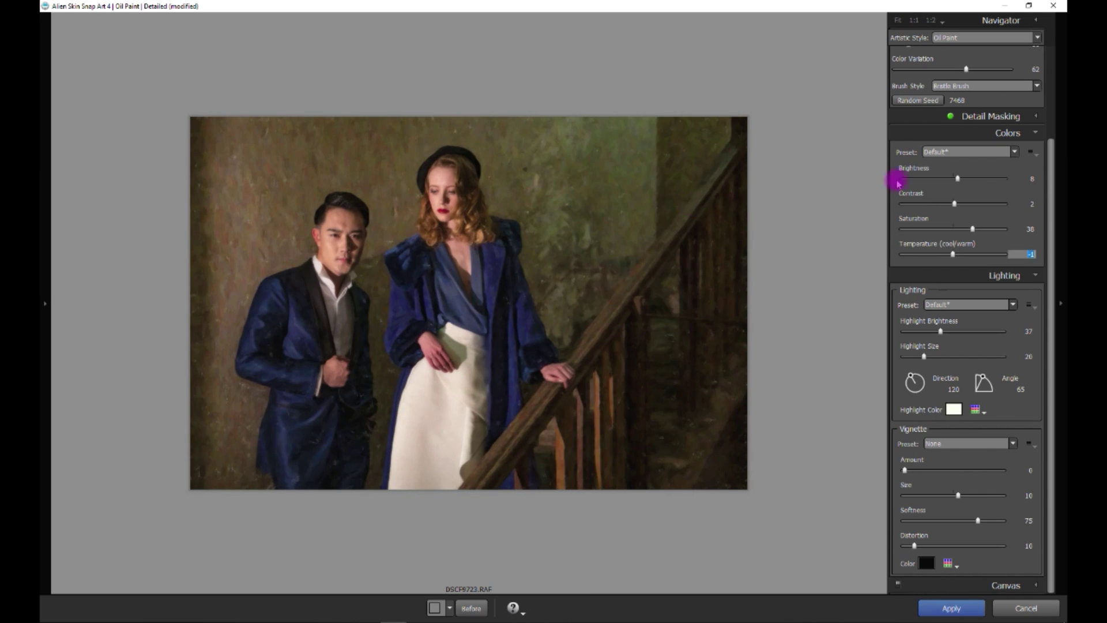
Set Color Variation to 67 and Paint Thickness to 48, and apply the Snap Art effect to the photo in Photoshop
{"action": "scroll", "coordinate": [1032, 167], "scroll_direction": "up", "scroll_amount": 2}
{"action": "left_click_drag", "start_coordinate": [986, 174], "coordinate": [972, 181]}
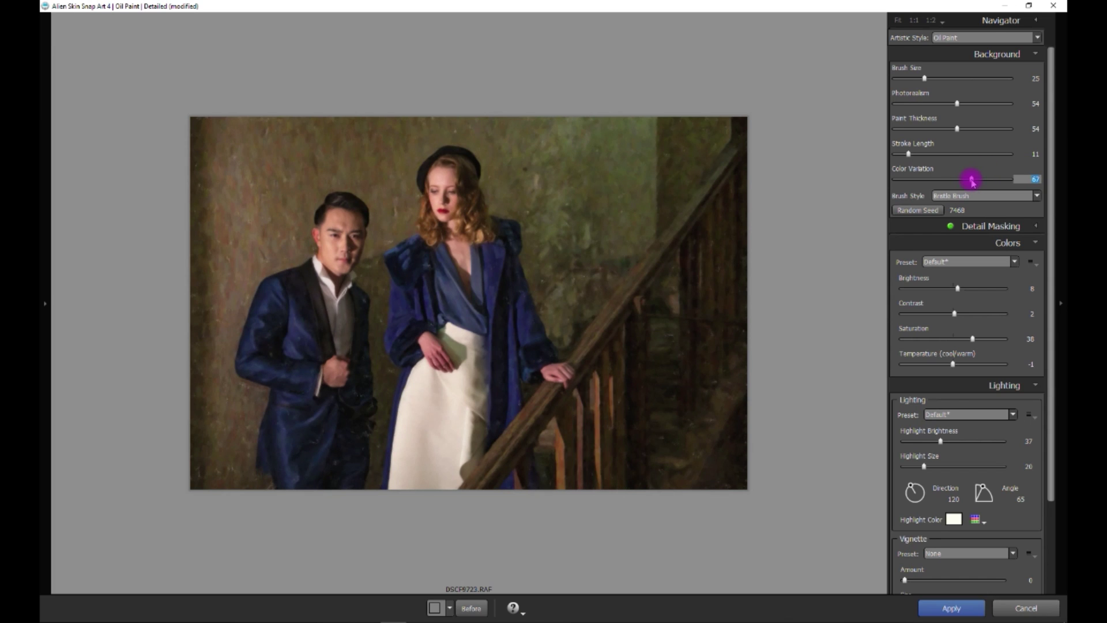
{"action": "left_click_drag", "start_coordinate": [952, 131], "coordinate": [952, 130]}
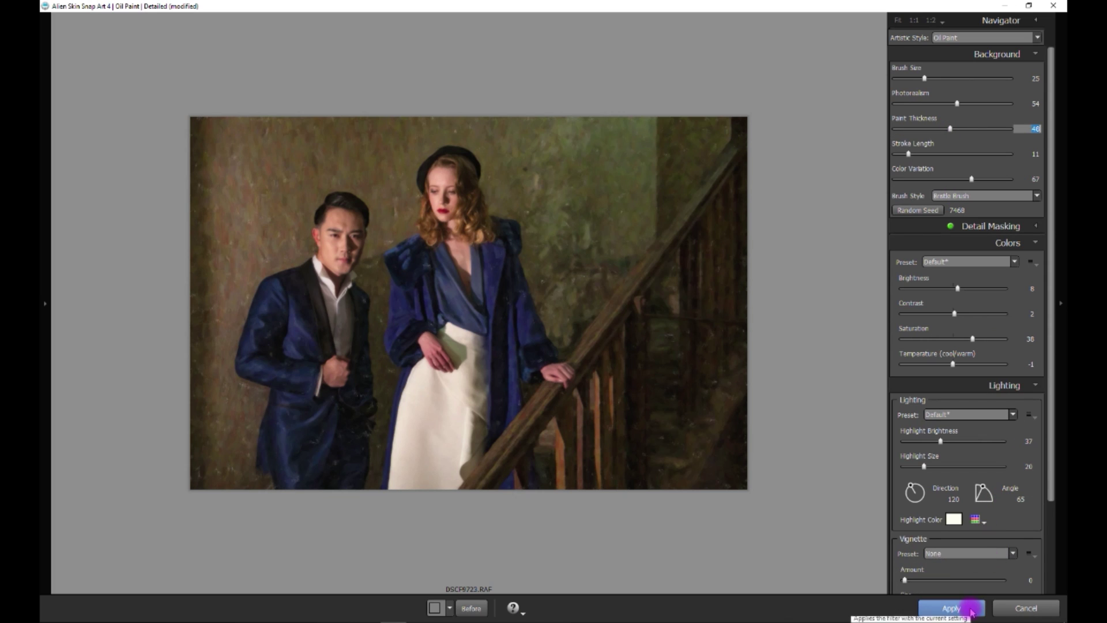
{"action": "left_click", "coordinate": [952, 608]}
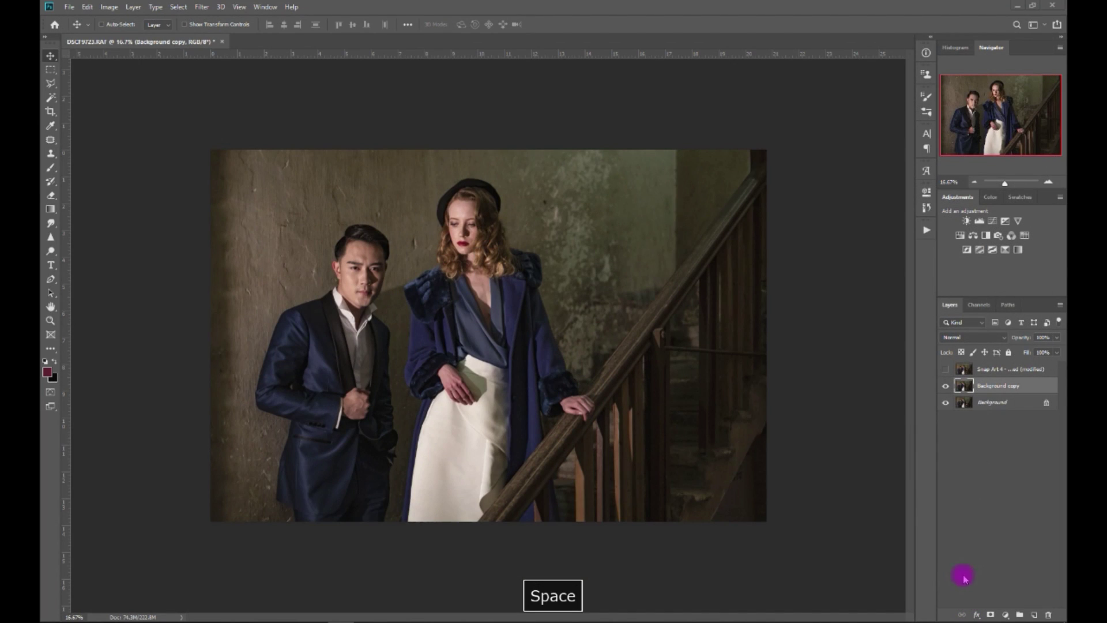
{"action": "key", "text": "ctrl+j"}
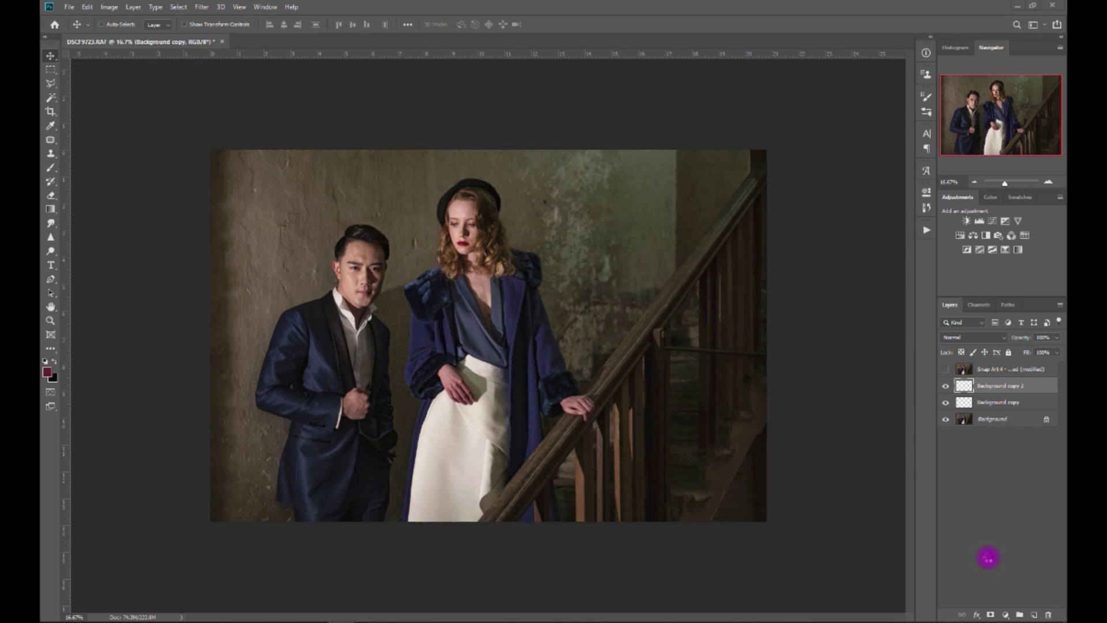
{"action": "key", "text": "ctrl+alt+f"}
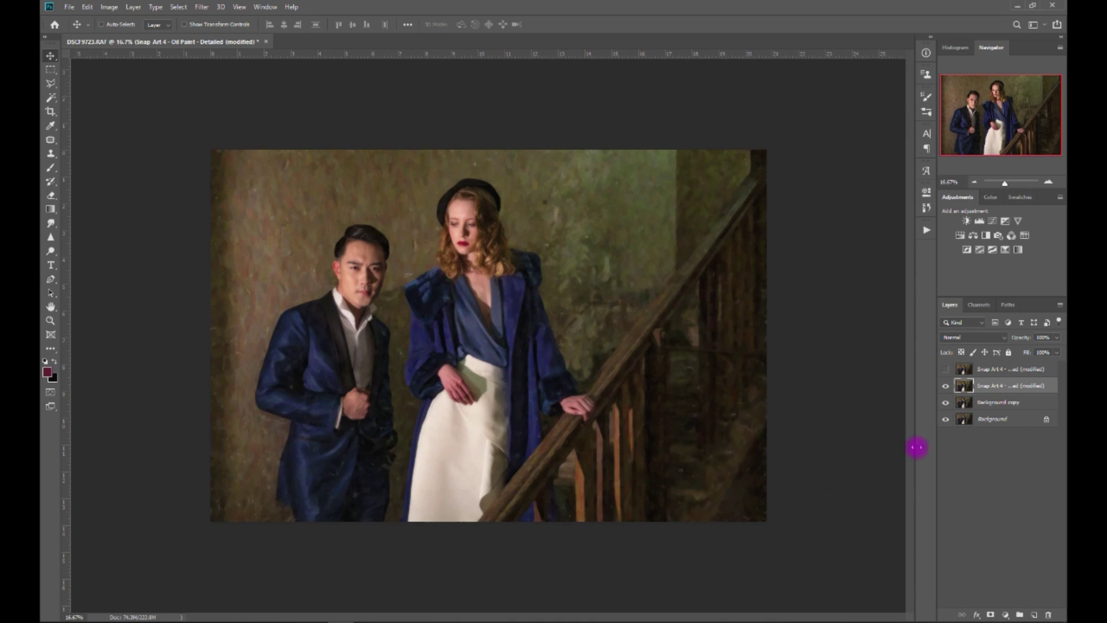
Move the new bristle-brush Snap Art layer to the top of the layer stack and hide it
{"action": "left_click_drag", "start_coordinate": [994, 383], "coordinate": [999, 366]}
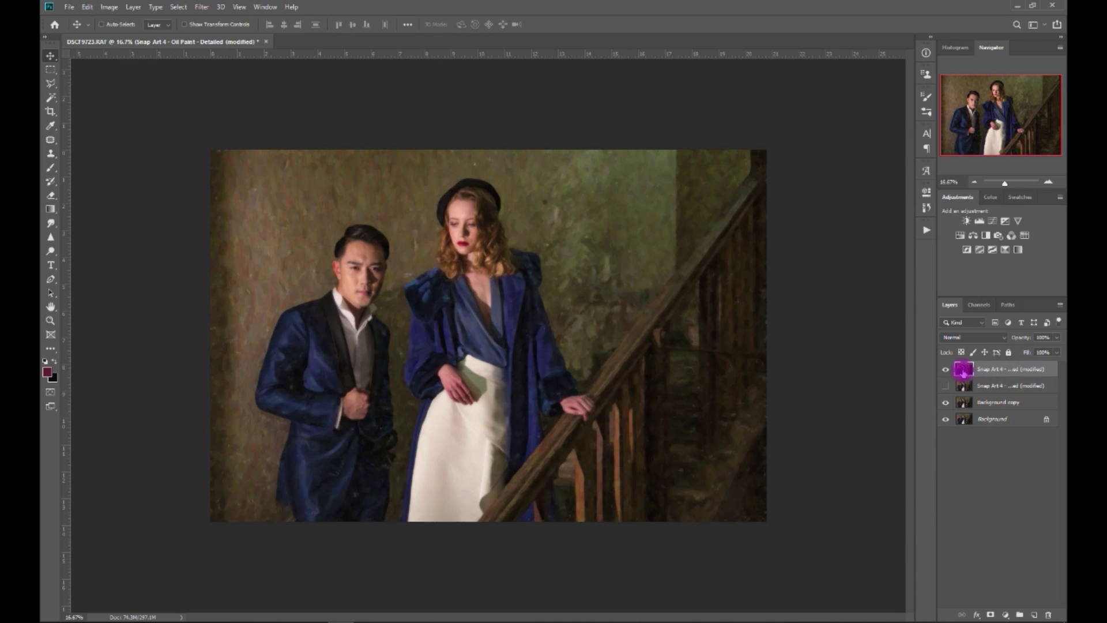
{"action": "left_click", "coordinate": [944, 371]}
Open the Background copy layer in the Snap Art 4 filter
{"action": "left_click", "coordinate": [991, 404]}
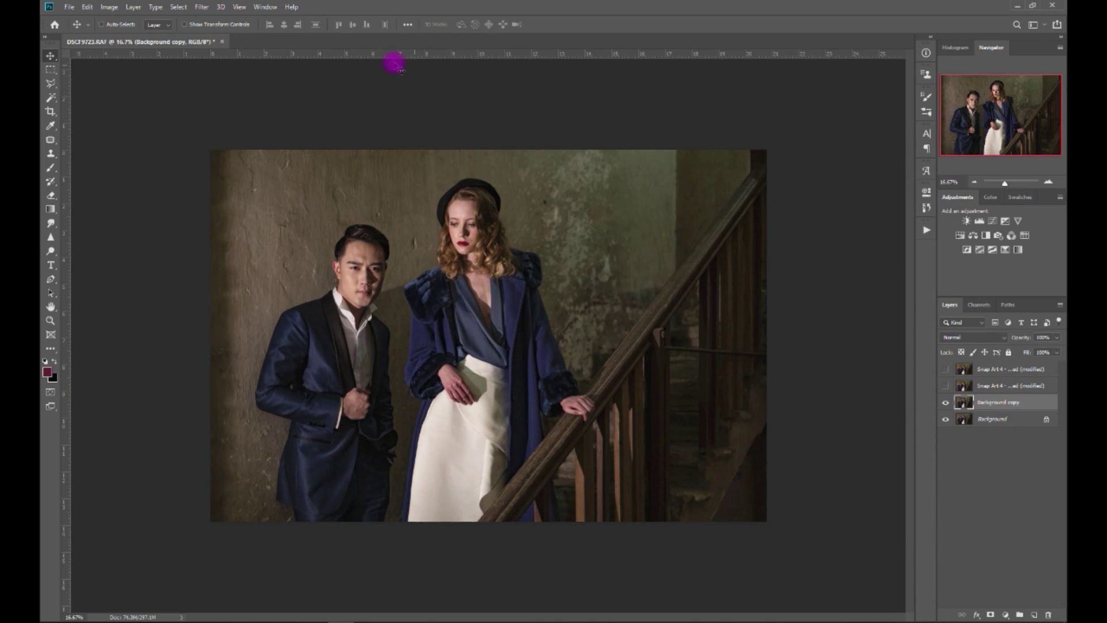
{"action": "left_click", "coordinate": [201, 15]}
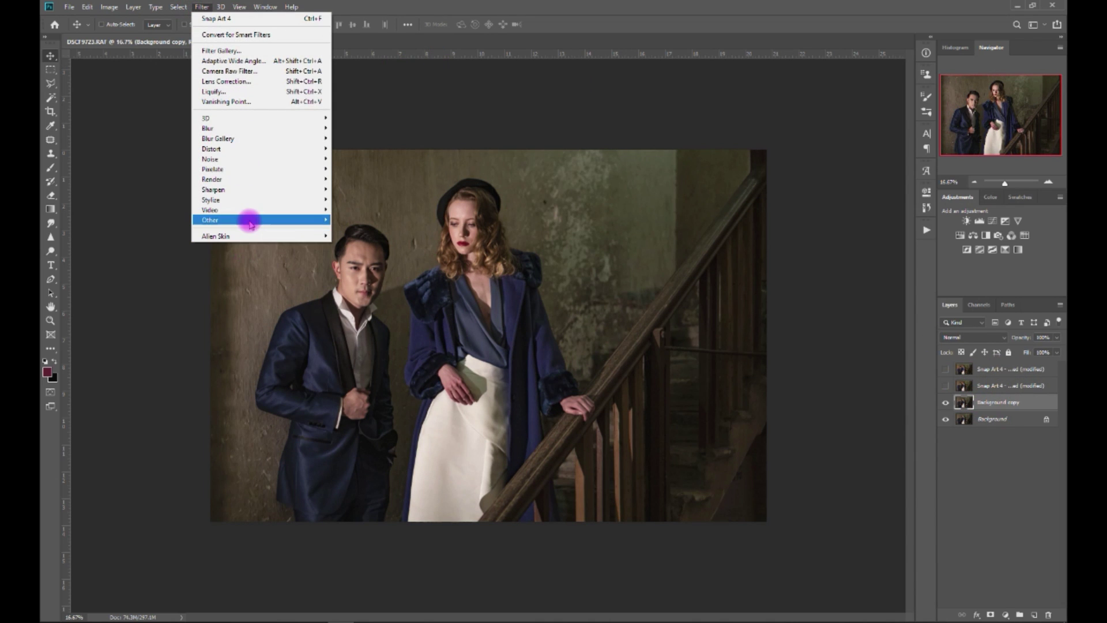
{"action": "mouse_move", "coordinate": [251, 225]}
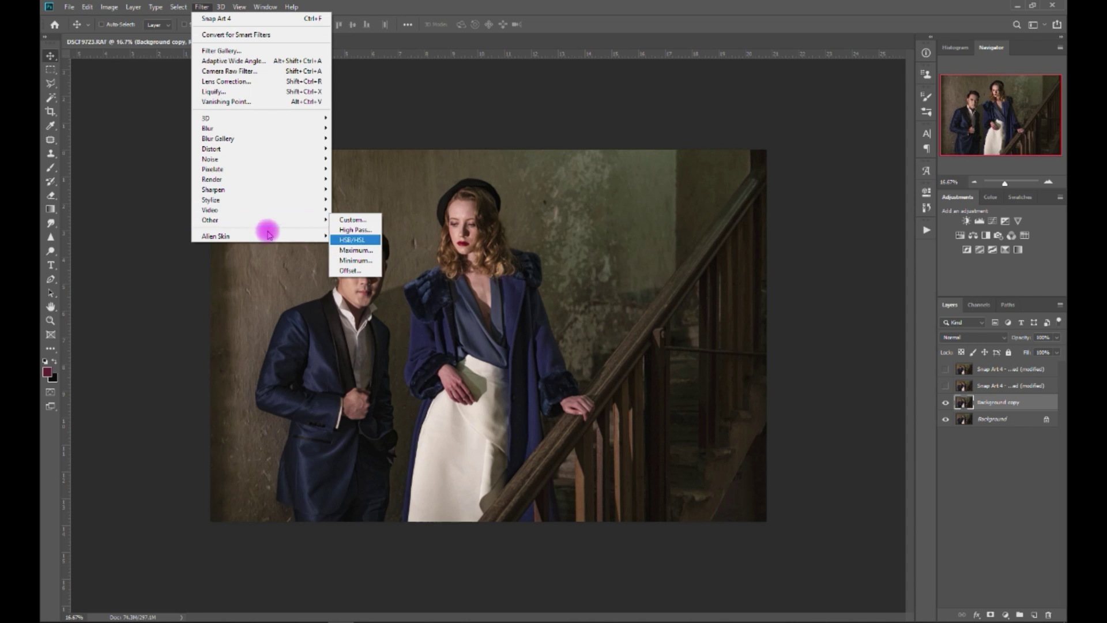
{"action": "mouse_move", "coordinate": [269, 241]}
{"action": "left_click", "coordinate": [367, 267]}
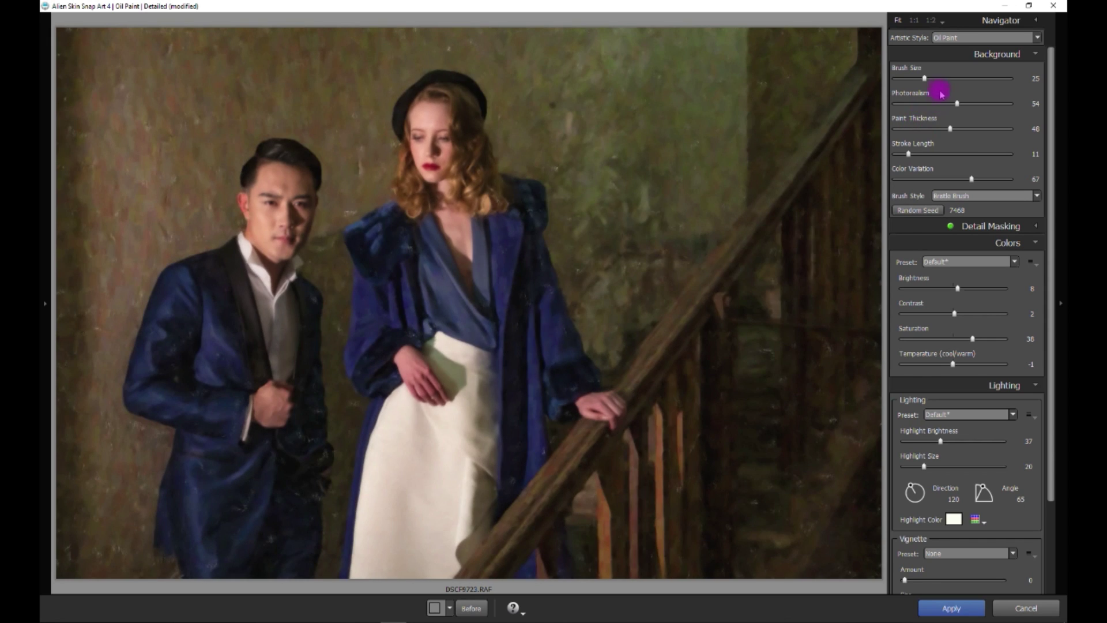
Set the background Brush Size, Stroke Length and Color Variation to 0, Photorealism to 100 and Paint Thickness to 73
{"action": "left_click_drag", "start_coordinate": [925, 79], "coordinate": [895, 84]}
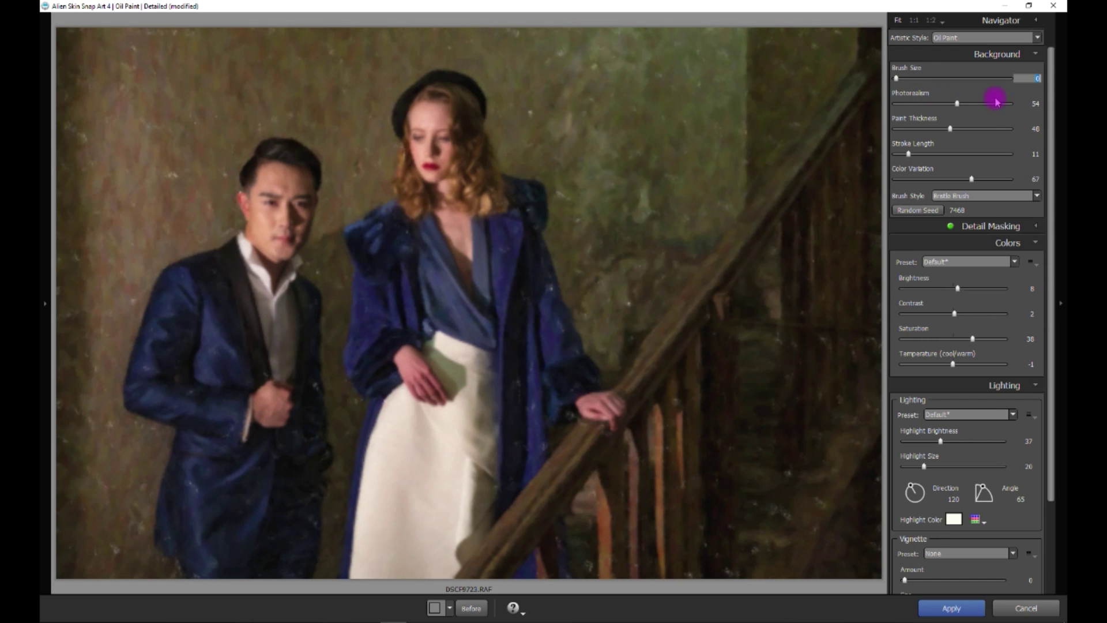
{"action": "left_click_drag", "start_coordinate": [959, 104], "coordinate": [1019, 102]}
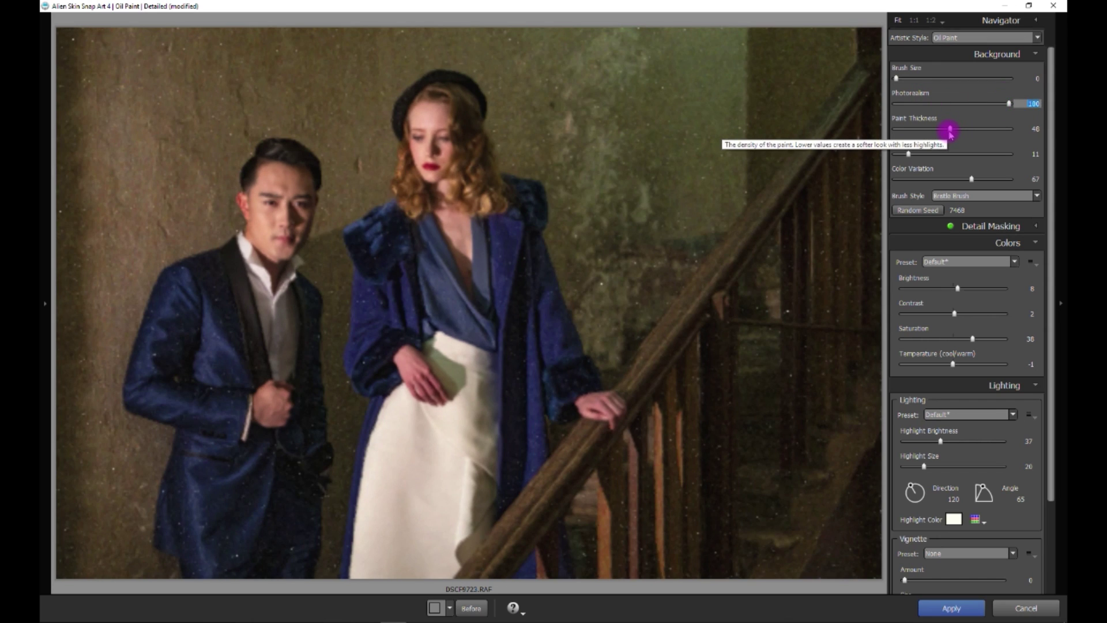
{"action": "left_click_drag", "start_coordinate": [950, 129], "coordinate": [961, 129]}
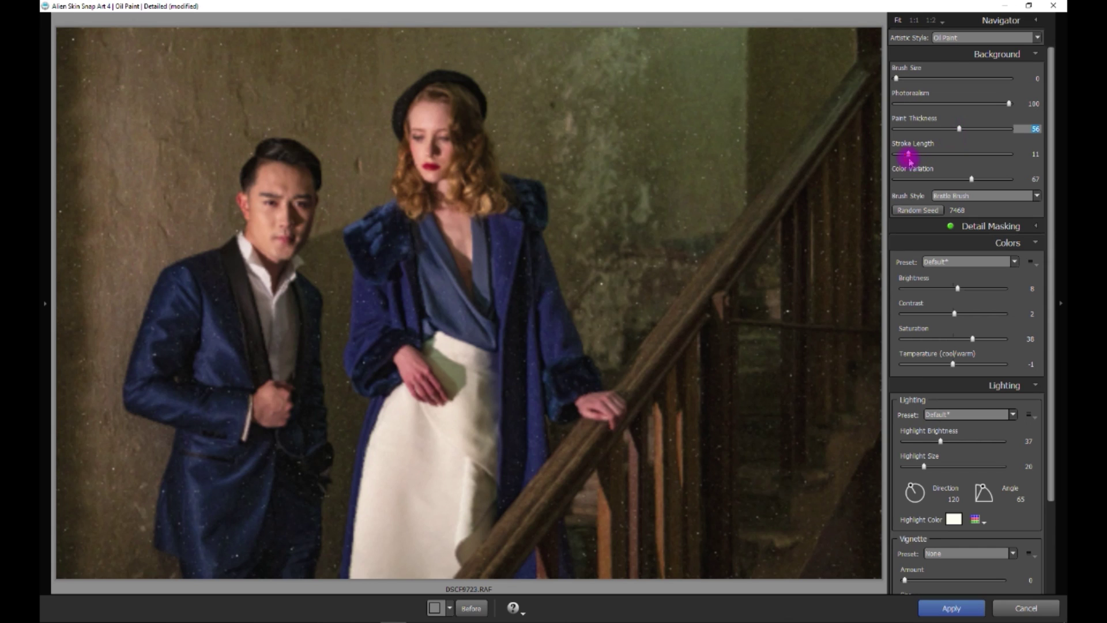
{"action": "left_click_drag", "start_coordinate": [908, 154], "coordinate": [878, 159]}
{"action": "left_click_drag", "start_coordinate": [940, 178], "coordinate": [875, 185]}
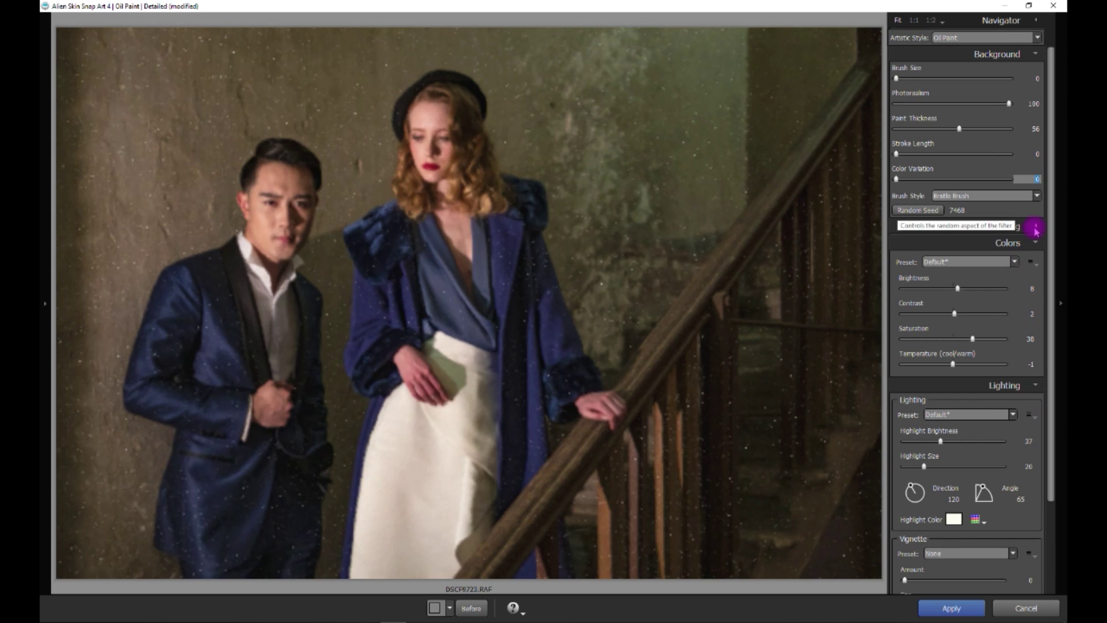
{"action": "left_click", "coordinate": [981, 129]}
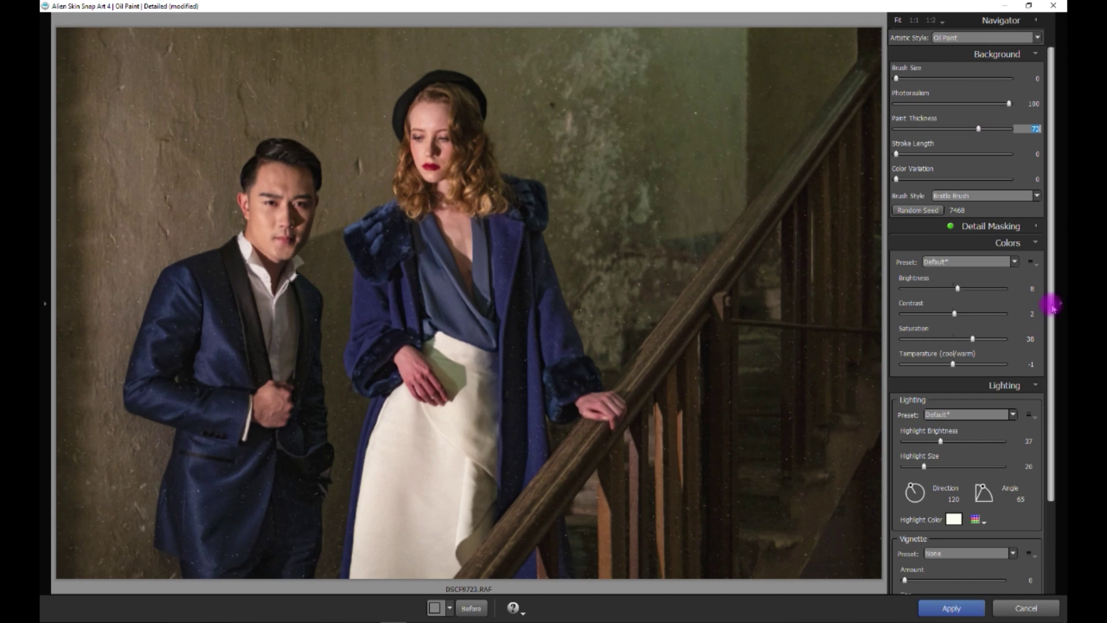
Collapse the Lighting and Colors settings and choose the Close Weave canvas preset for the painting
{"action": "left_click_drag", "start_coordinate": [1042, 292], "coordinate": [1024, 467]}
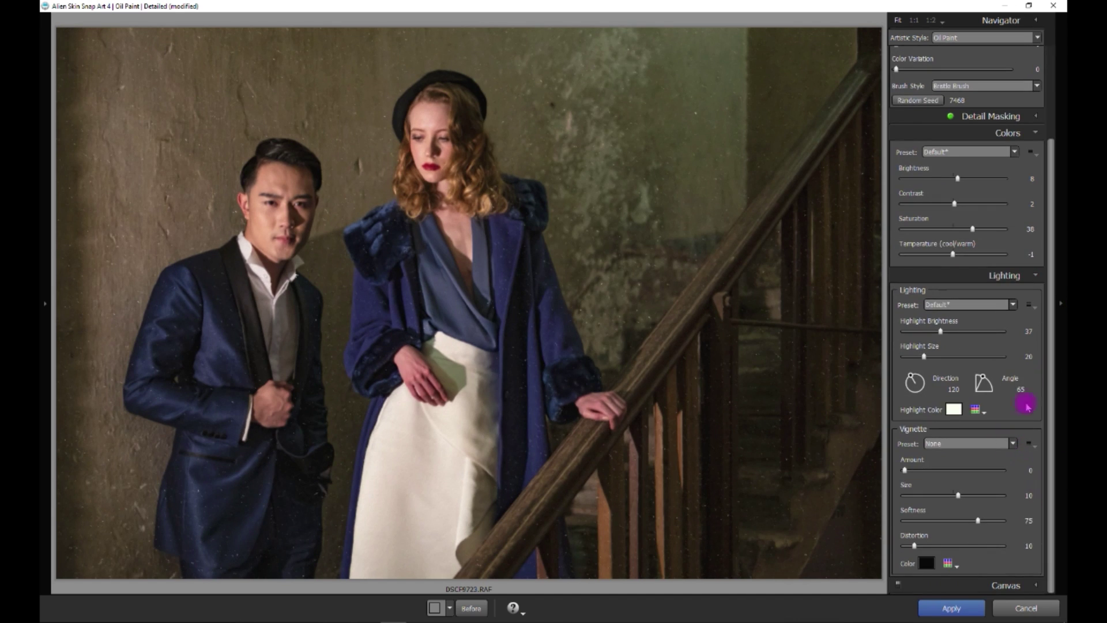
{"action": "left_click", "coordinate": [1034, 275]}
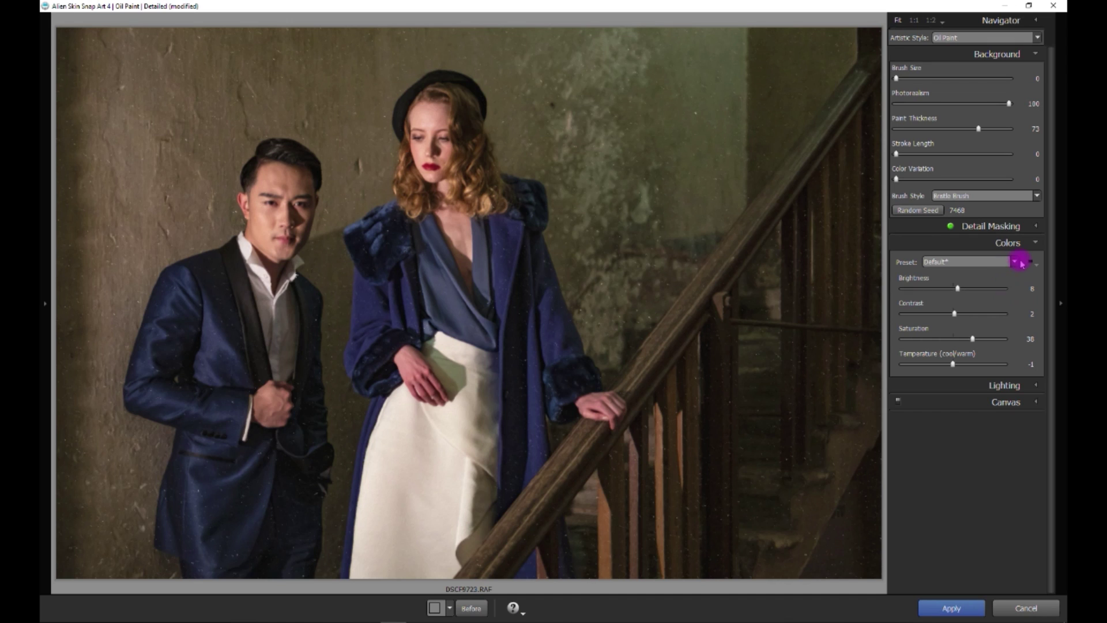
{"action": "left_click", "coordinate": [1036, 243]}
{"action": "left_click", "coordinate": [1034, 276]}
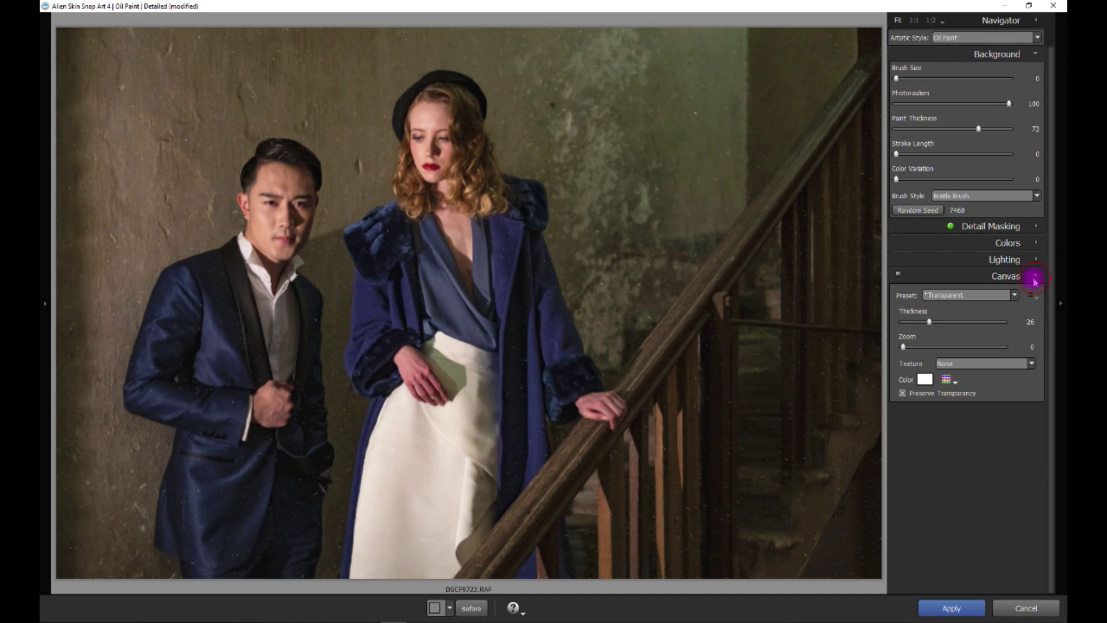
{"action": "left_click", "coordinate": [1014, 296]}
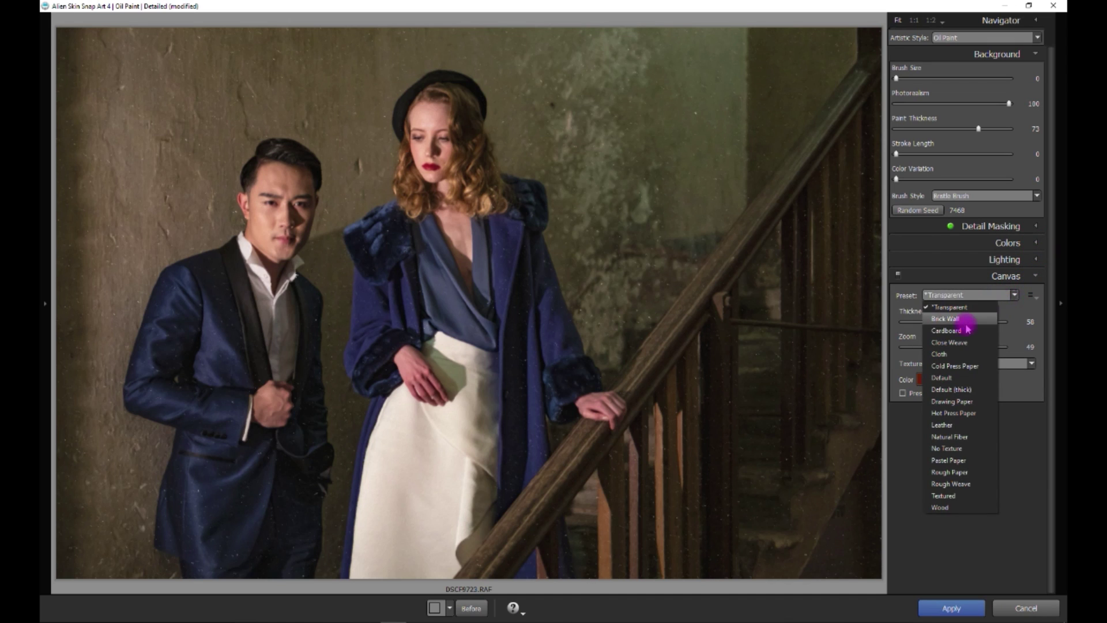
{"action": "left_click", "coordinate": [964, 344]}
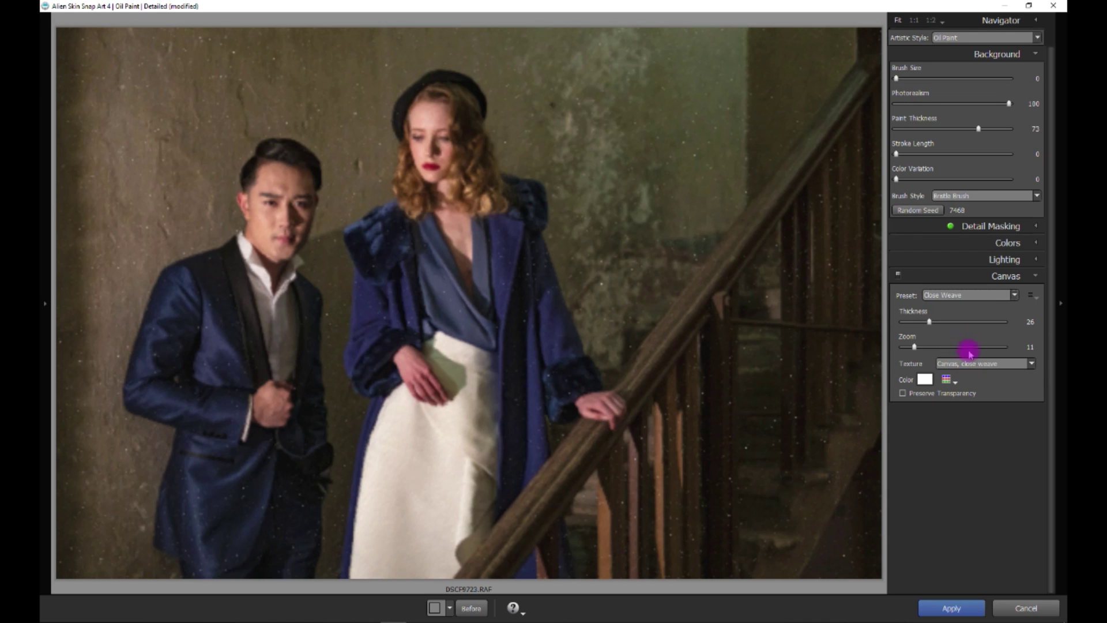
Try a coarse canvas texture with Thickness 100 and Zoom 66, checking it on the couple's faces
{"action": "left_click", "coordinate": [930, 19]}
{"action": "left_click_drag", "start_coordinate": [575, 69], "coordinate": [762, 275]}
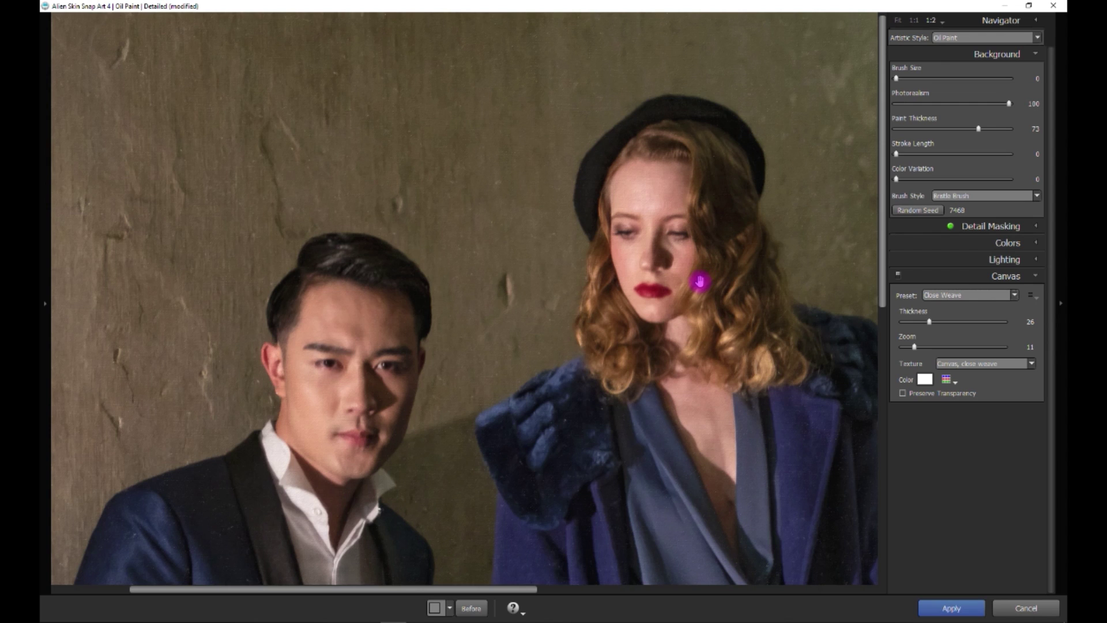
{"action": "left_click_drag", "start_coordinate": [944, 326], "coordinate": [1007, 327]}
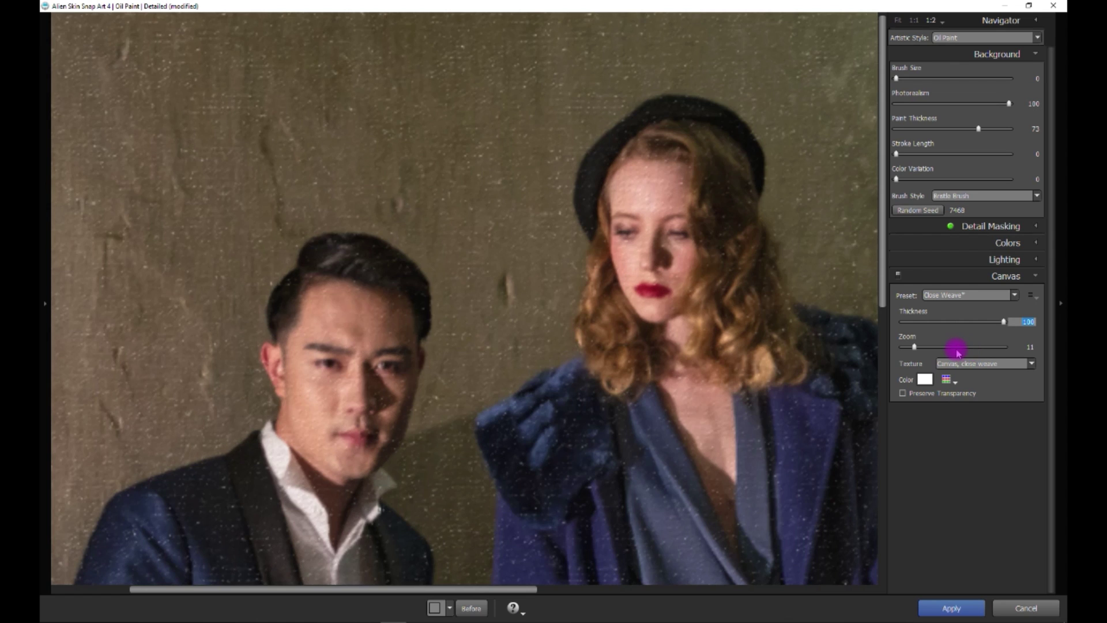
{"action": "left_click_drag", "start_coordinate": [959, 348], "coordinate": [970, 348]}
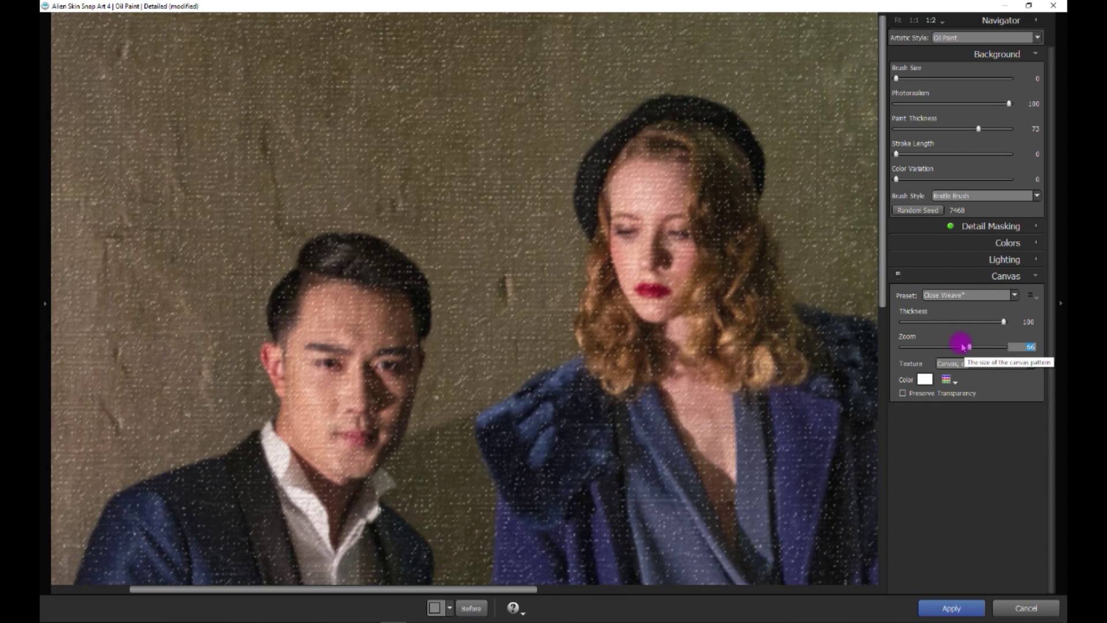
{"action": "key", "text": "ctrl+minus"}
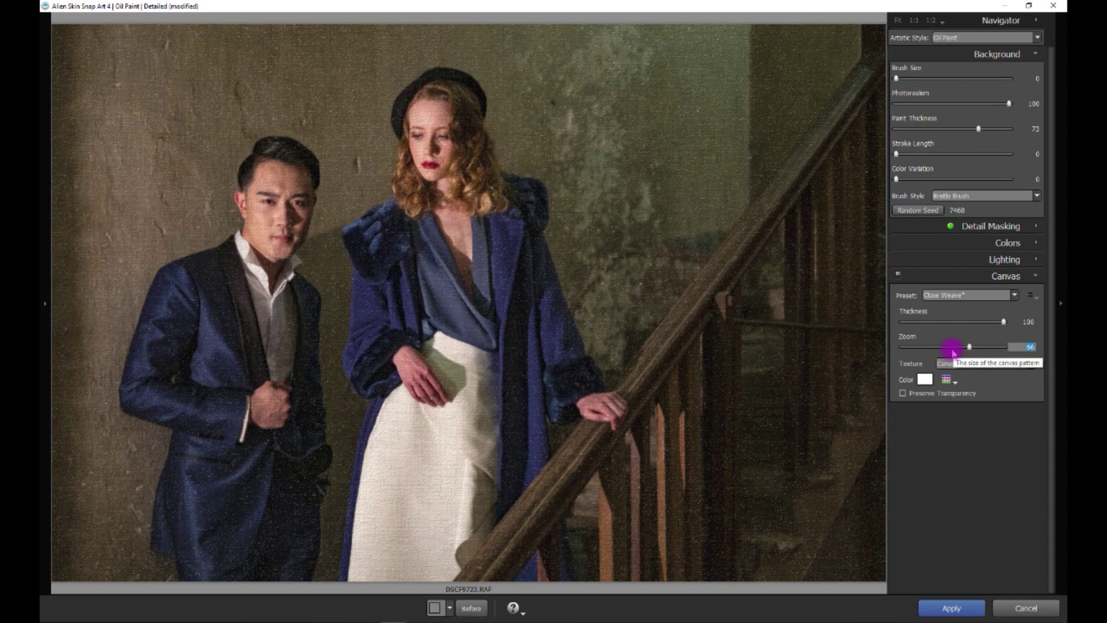
Try a finer canvas texture with Thickness 54 and Zoom 33, inspecting the weave up close
{"action": "left_click", "coordinate": [959, 323]}
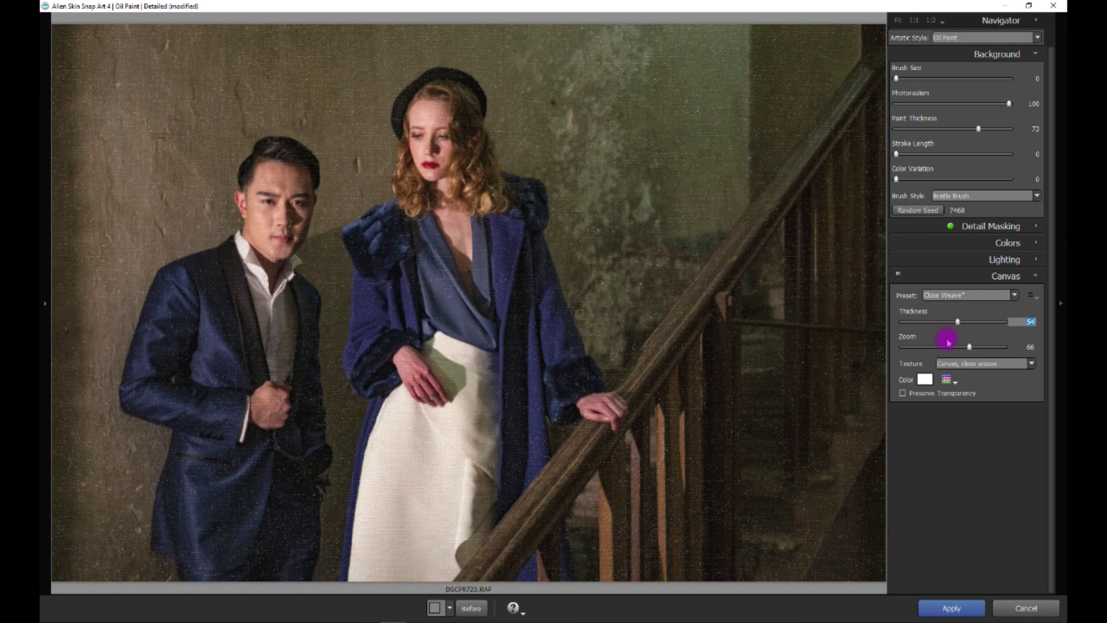
{"action": "left_click", "coordinate": [938, 347]}
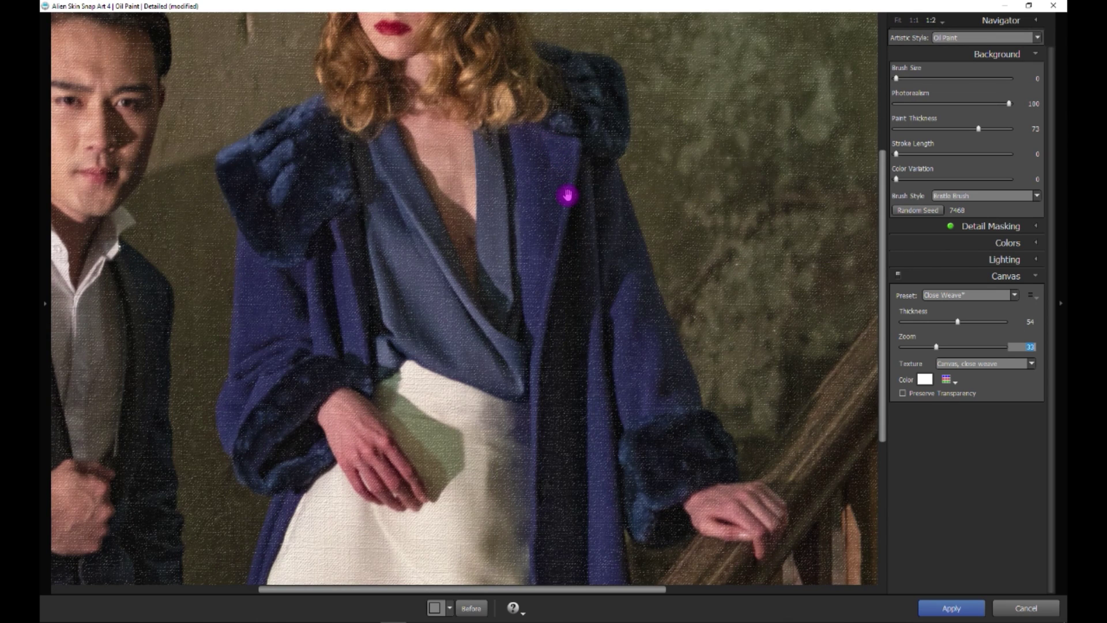
{"action": "left_click_drag", "start_coordinate": [565, 193], "coordinate": [729, 347]}
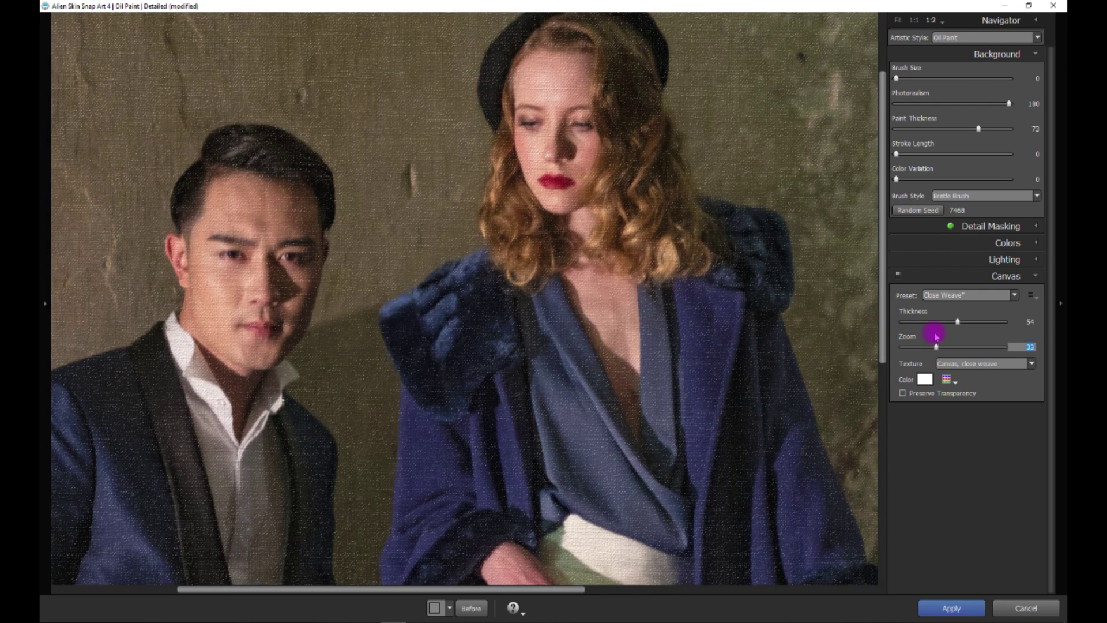
Reduce the canvas Thickness and Zoom further, and apply the Snap Art effect to the photo in Photoshop
{"action": "left_click", "coordinate": [936, 325]}
{"action": "left_click", "coordinate": [917, 348]}
{"action": "left_click", "coordinate": [946, 609]}
{"action": "key", "text": "space"}
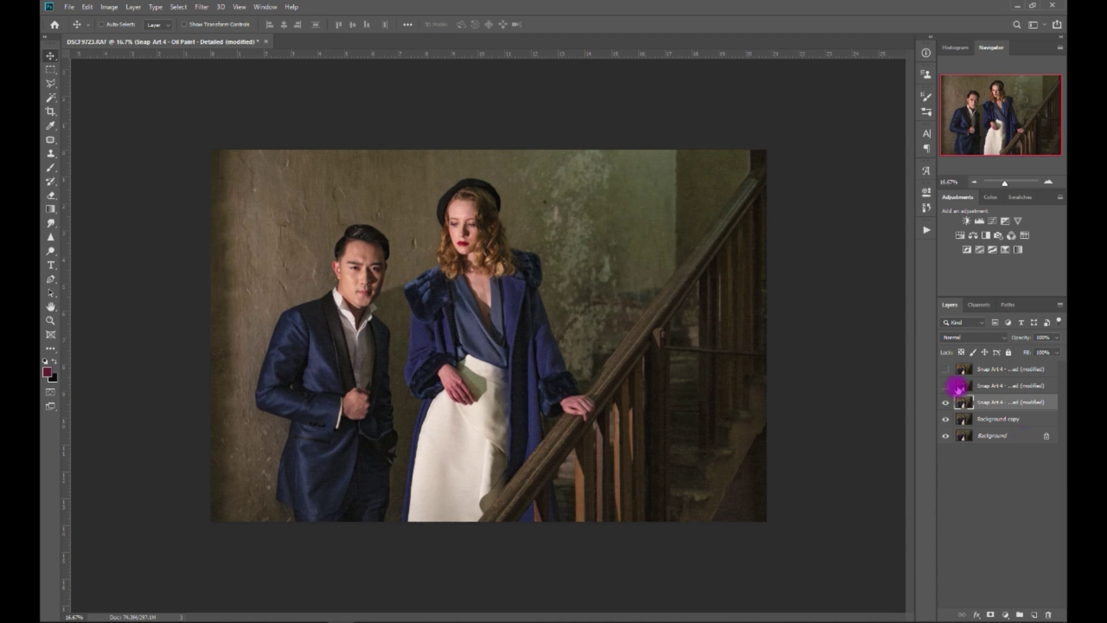
Move the new canvas-textured Snap Art layer to the top of the layer stack and hide it
{"action": "left_click", "coordinate": [962, 370]}
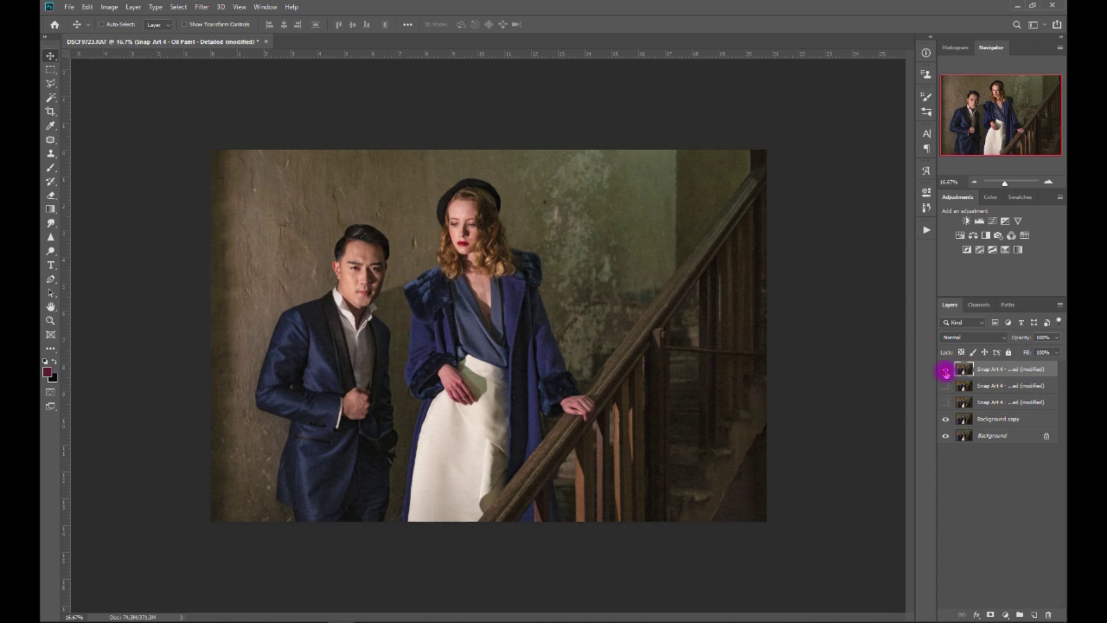
{"action": "left_click", "coordinate": [946, 370]}
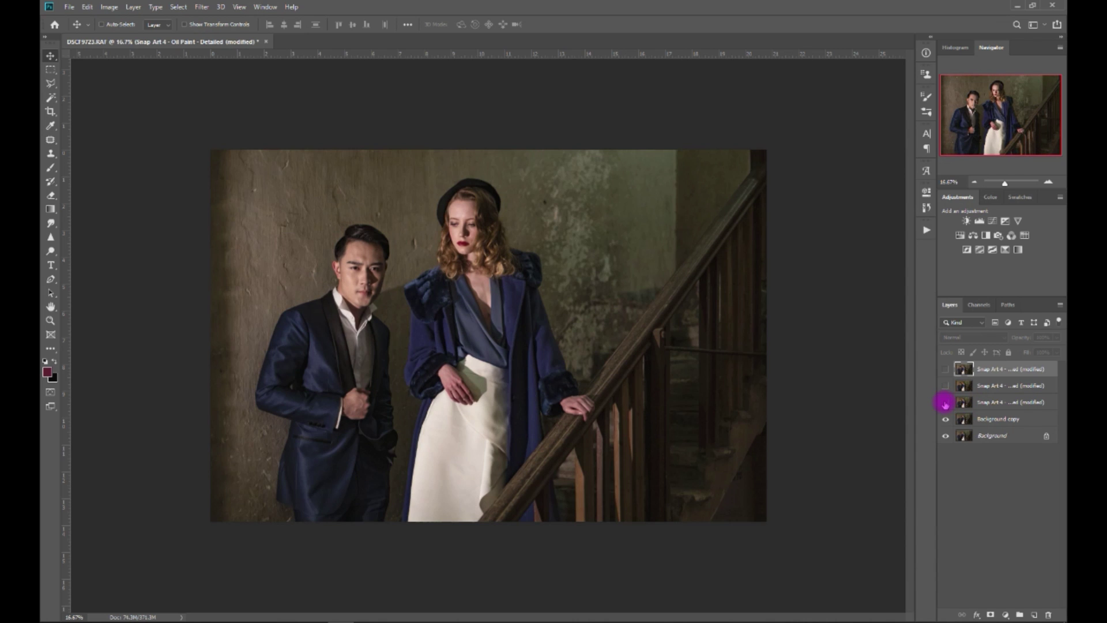
Show the lowest Snap Art layer and compare it with the photo underneath around the couple
{"action": "left_click", "coordinate": [1049, 182]}
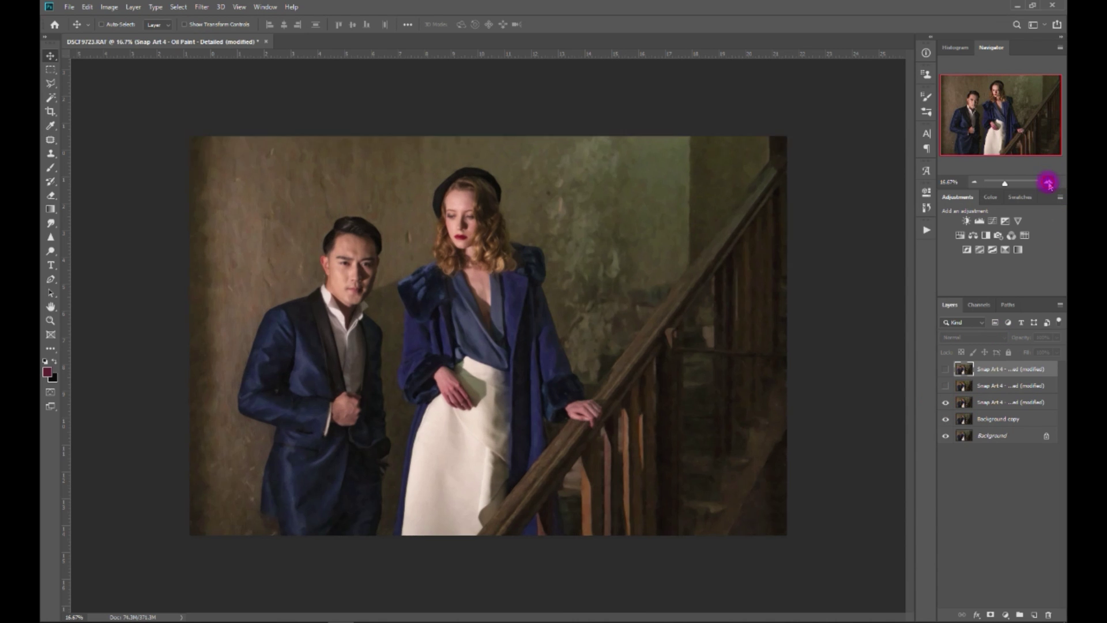
{"action": "left_click_drag", "start_coordinate": [1021, 144], "coordinate": [1013, 123]}
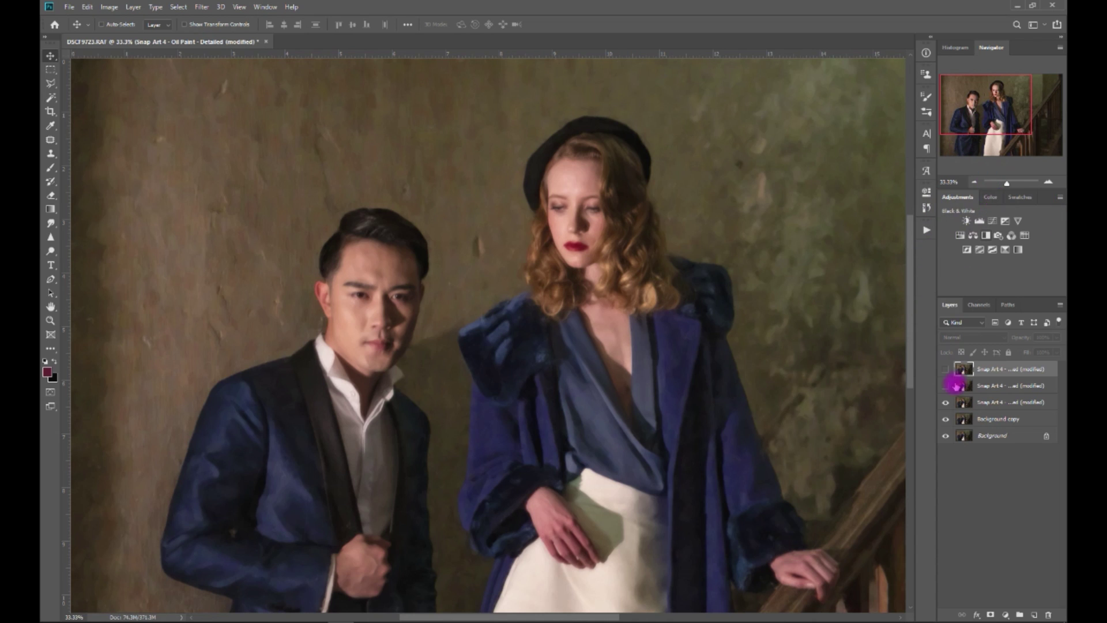
{"action": "left_click_drag", "start_coordinate": [952, 385], "coordinate": [946, 399]}
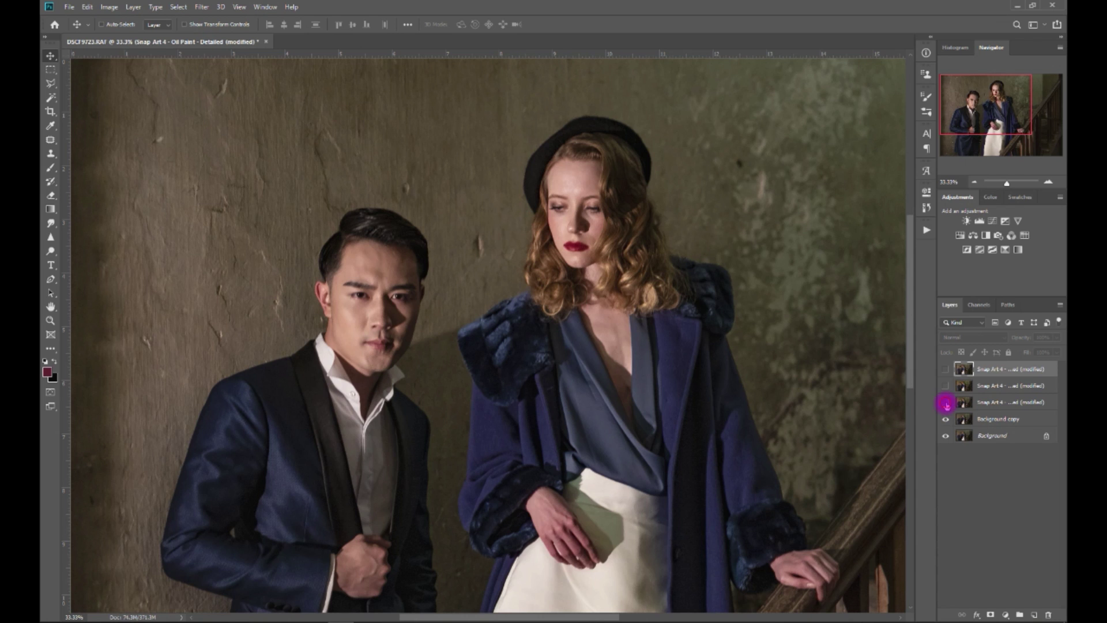
{"action": "left_click", "coordinate": [945, 403]}
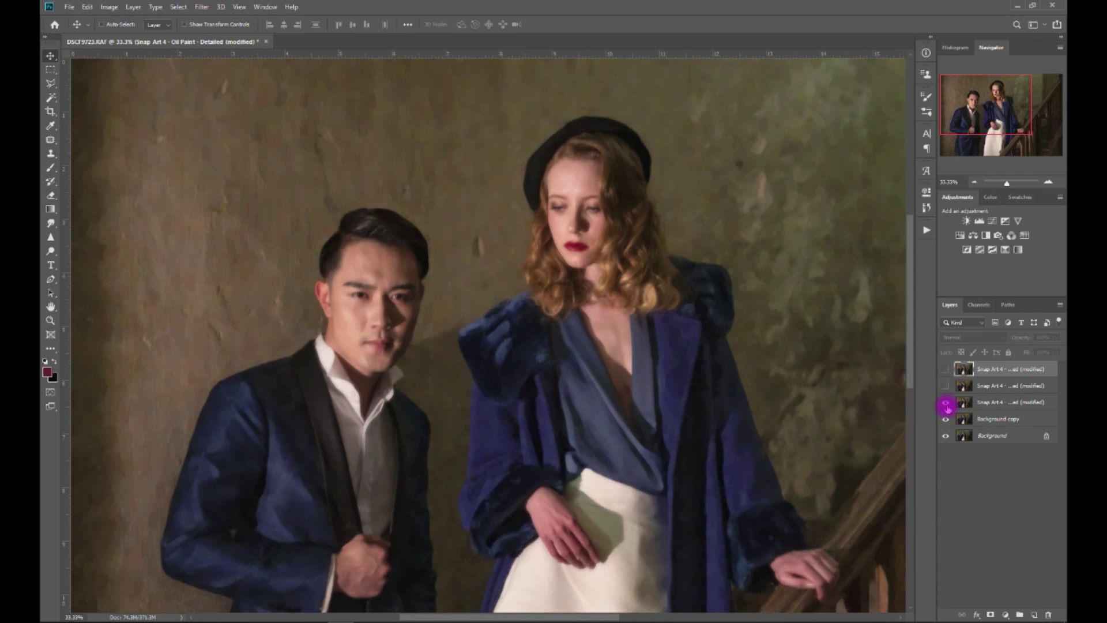
{"action": "left_click", "coordinate": [946, 403]}
Add a white layer mask to the lowest Snap Art layer and ready the Brush with black as foreground color
{"action": "left_click", "coordinate": [1006, 402]}
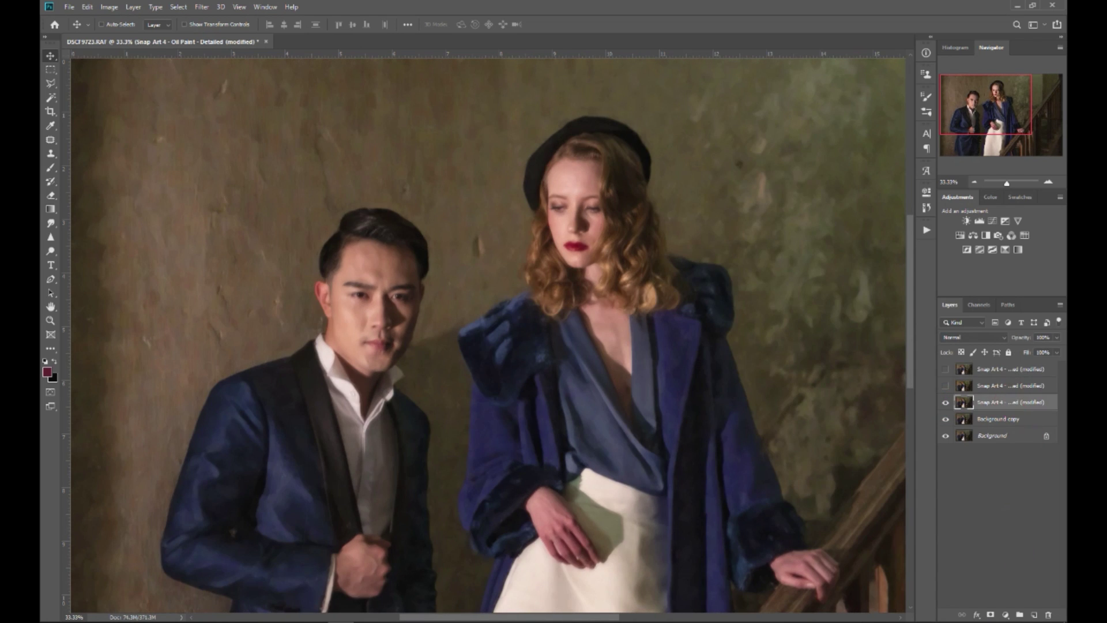
{"action": "left_click", "coordinate": [992, 615]}
{"action": "key", "text": "b"}
{"action": "key", "text": "d"}
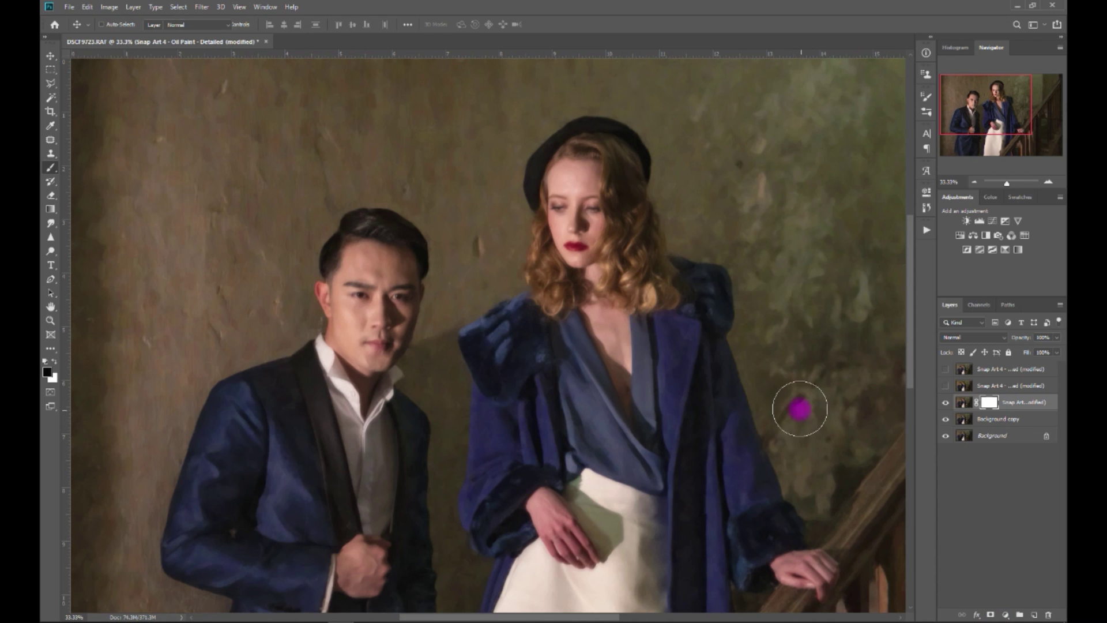
Paint black with a small brush on the mask over the couple's faces and hands to bring back photo detail
{"action": "key", "text": "bracketleft"}
{"action": "key", "text": "bracketleft"}
{"action": "key", "text": "bracketleft"}
{"action": "key", "text": "bracketleft"}
{"action": "key", "text": "bracketleft"}
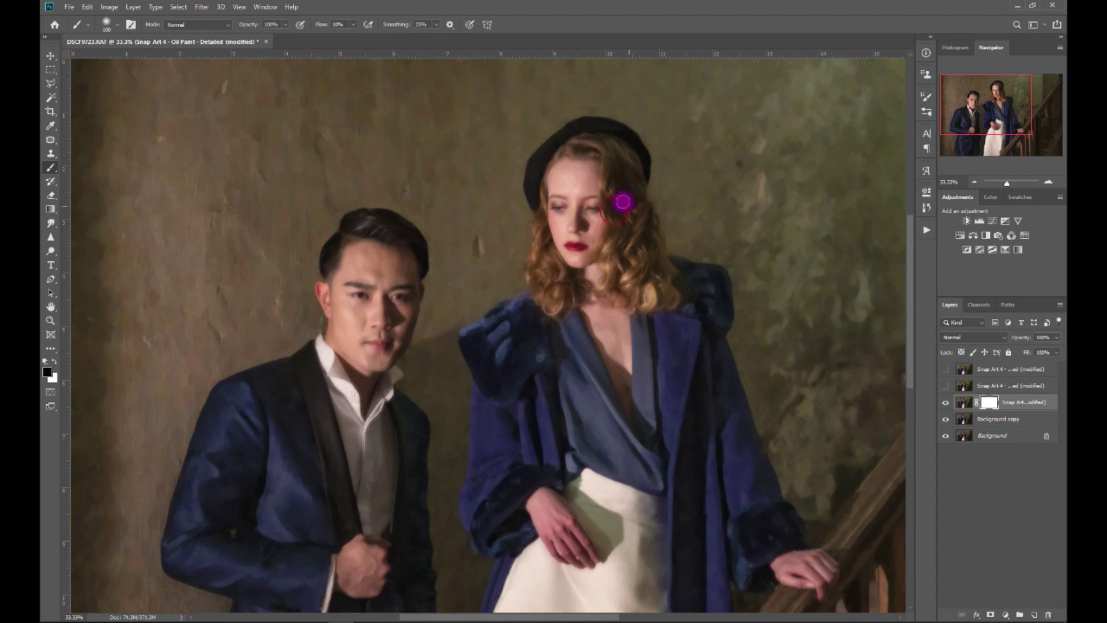
{"action": "key", "text": "bracketleft"}
{"action": "mouse_move", "coordinate": [576, 198]}
{"action": "left_mouse_down"}
{"action": "mouse_move", "coordinate": [562, 208]}
{"action": "mouse_move", "coordinate": [588, 210]}
{"action": "mouse_move", "coordinate": [574, 242]}
{"action": "mouse_move", "coordinate": [561, 188]}
{"action": "mouse_move", "coordinate": [584, 188]}
{"action": "mouse_move", "coordinate": [577, 227]}
{"action": "mouse_move", "coordinate": [611, 158]}
{"action": "mouse_move", "coordinate": [617, 277]}
{"action": "mouse_move", "coordinate": [605, 261]}
{"action": "mouse_move", "coordinate": [383, 309]}
{"action": "mouse_move", "coordinate": [361, 261]}
{"action": "mouse_move", "coordinate": [341, 259]}
{"action": "mouse_move", "coordinate": [331, 314]}
{"action": "mouse_move", "coordinate": [366, 396]}
{"action": "left_mouse_up"}
{"action": "key", "text": "bracketright"}
{"action": "key", "text": "bracketright"}
{"action": "key", "text": "bracketright"}
{"action": "key", "text": "bracketright"}
{"action": "key", "text": "bracketleft"}
{"action": "key", "text": "bracketleft"}
{"action": "key", "text": "bracketleft"}
{"action": "mouse_move", "coordinate": [414, 253]}
{"action": "left_mouse_down"}
{"action": "mouse_move", "coordinate": [373, 245]}
{"action": "mouse_move", "coordinate": [391, 221]}
{"action": "mouse_move", "coordinate": [371, 255]}
{"action": "mouse_move", "coordinate": [365, 318]}
{"action": "mouse_move", "coordinate": [377, 572]}
{"action": "mouse_move", "coordinate": [360, 560]}
{"action": "mouse_move", "coordinate": [506, 546]}
{"action": "mouse_move", "coordinate": [562, 521]}
{"action": "mouse_move", "coordinate": [831, 576]}
{"action": "left_mouse_up"}
{"action": "key", "text": "bracketright"}
{"action": "key", "text": "bracketright"}
{"action": "left_click", "coordinate": [990, 405]}
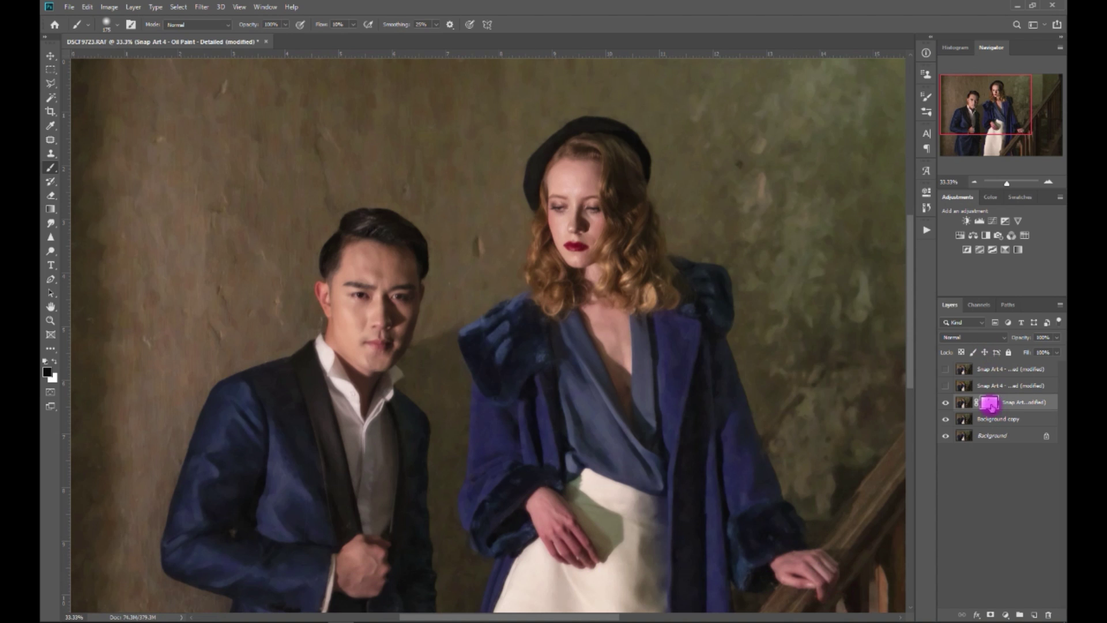
Compare the masked Snap Art layer with the photo and touch up the mask over the man's hair
{"action": "left_click", "coordinate": [945, 403]}
{"action": "left_click", "coordinate": [945, 402]}
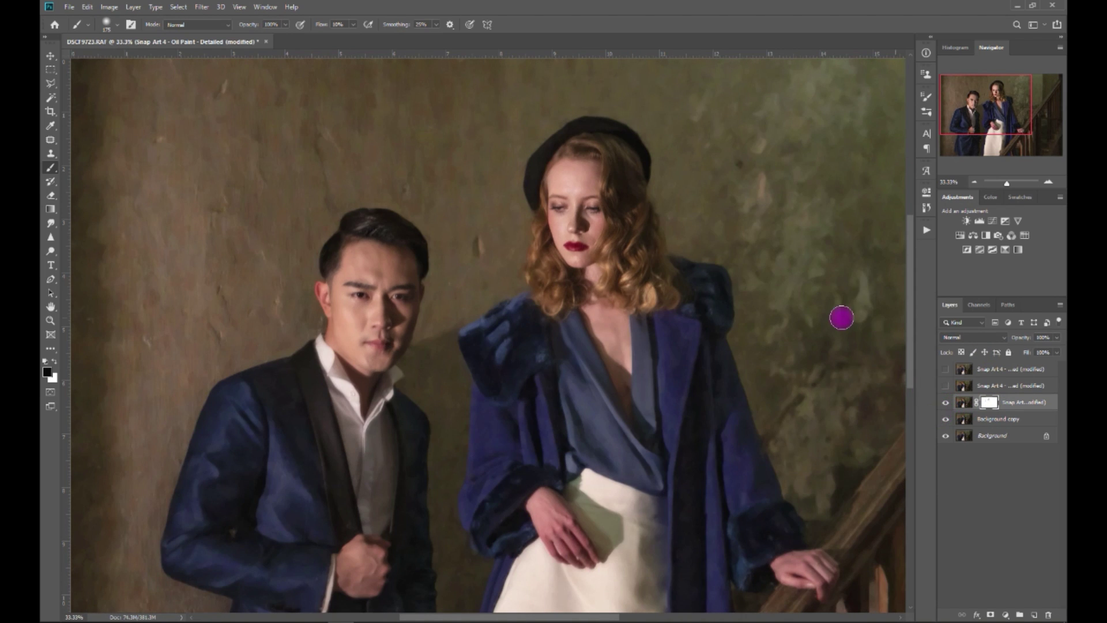
{"action": "left_click", "coordinate": [945, 405]}
{"action": "left_click", "coordinate": [944, 408]}
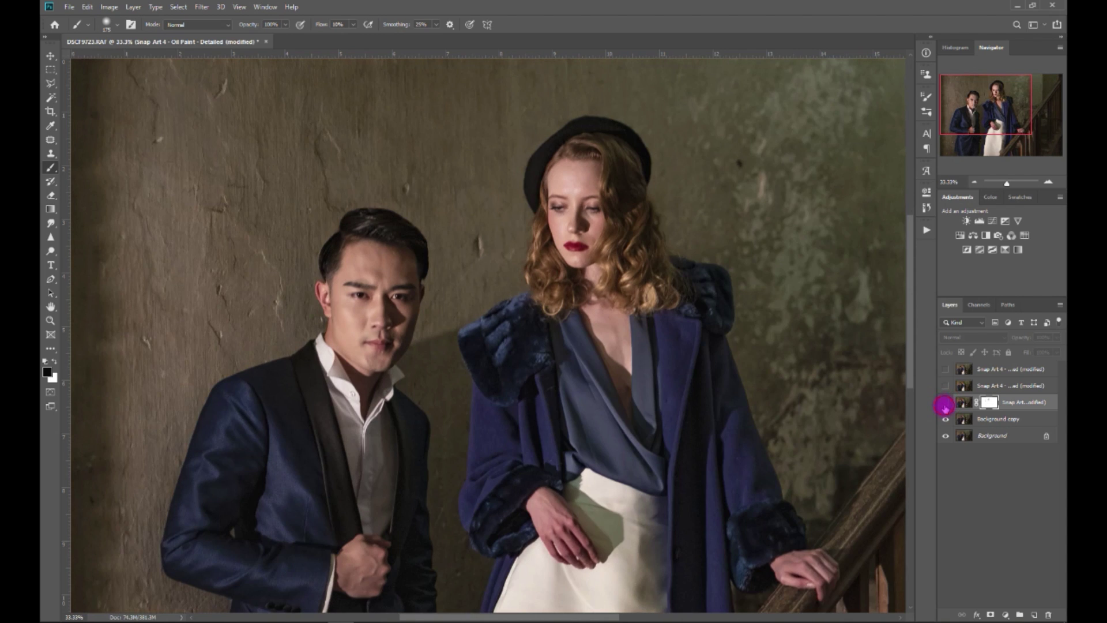
{"action": "left_click", "coordinate": [945, 404]}
{"action": "left_click", "coordinate": [945, 404]}
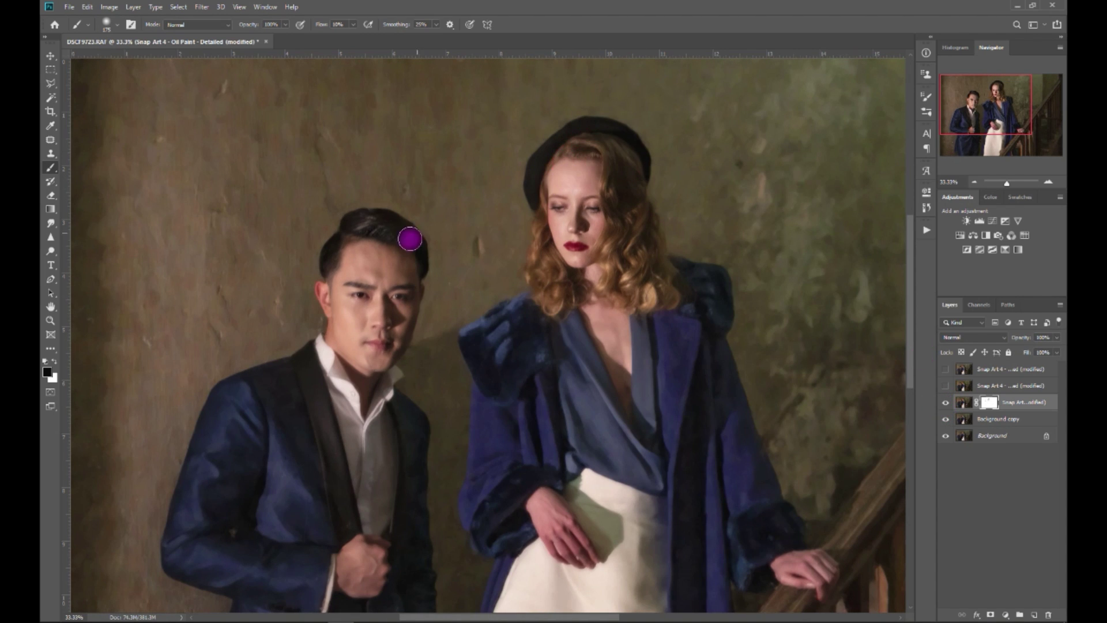
{"action": "left_click", "coordinate": [389, 229]}
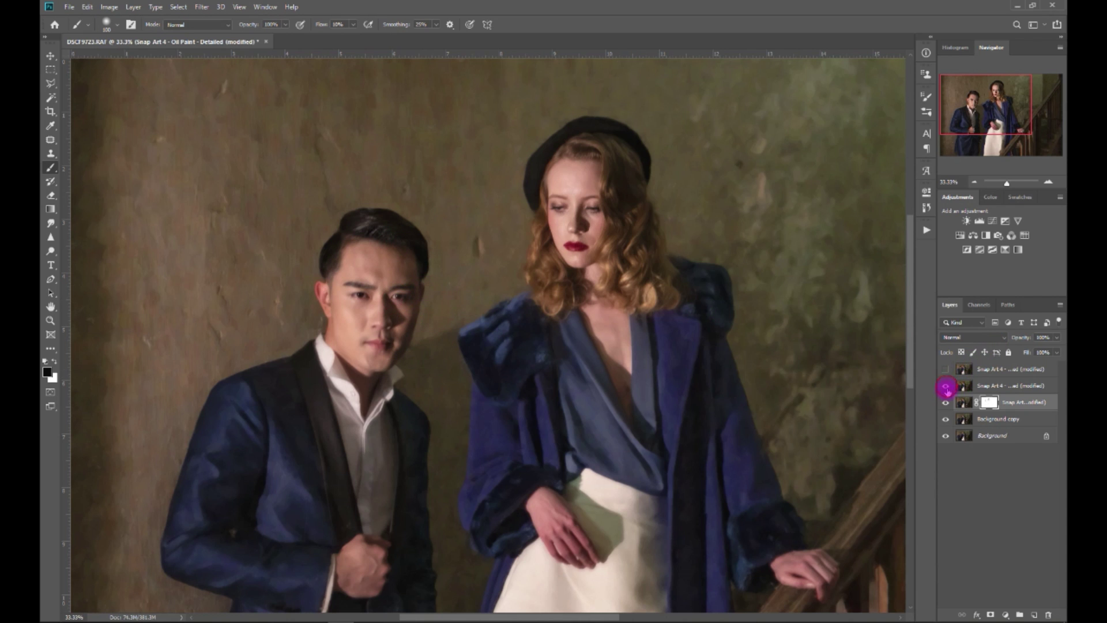
Show the middle Snap Art layer, compare it with the layer below, and hide its effect with a black mask
{"action": "left_click", "coordinate": [946, 386]}
{"action": "left_click", "coordinate": [990, 385]}
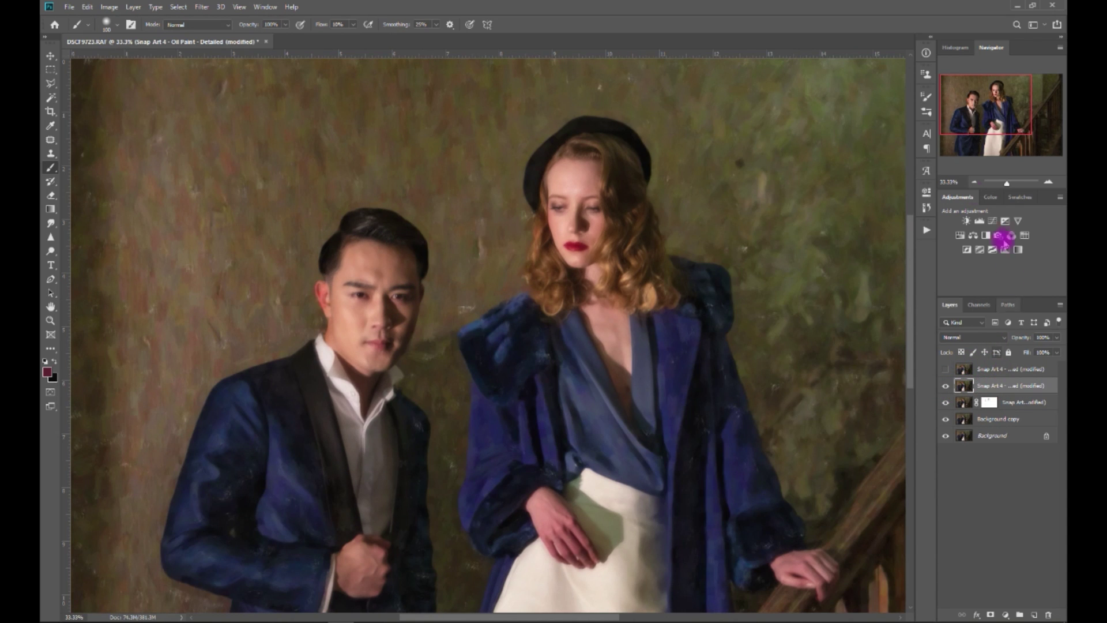
{"action": "left_click", "coordinate": [974, 182]}
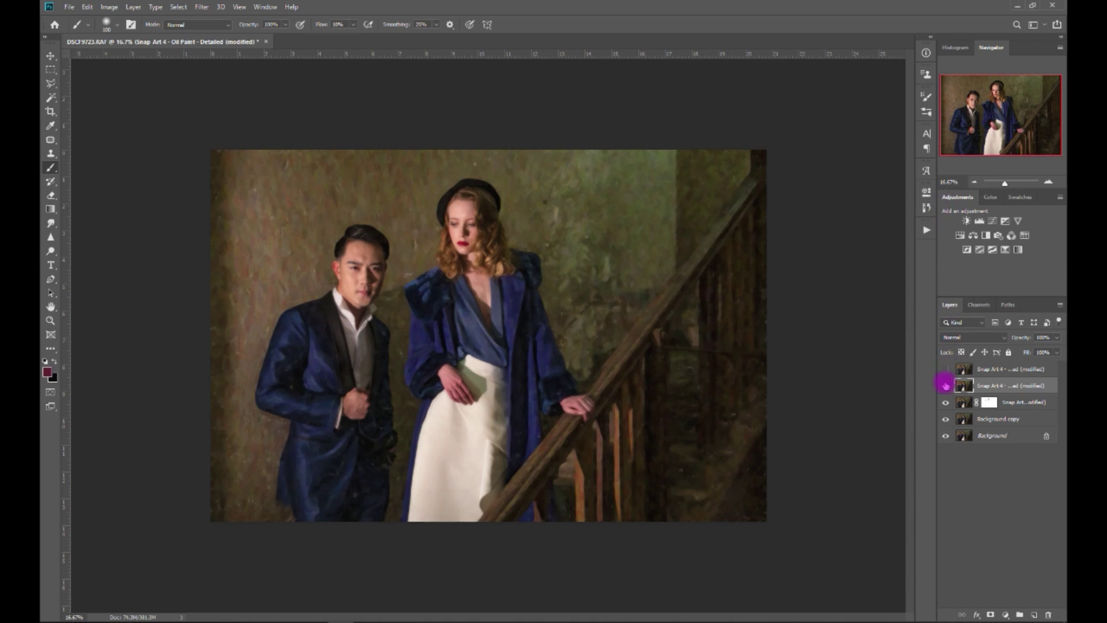
{"action": "left_click", "coordinate": [945, 386]}
{"action": "left_click", "coordinate": [945, 386]}
{"action": "left_click", "coordinate": [991, 614], "text": "alt"}
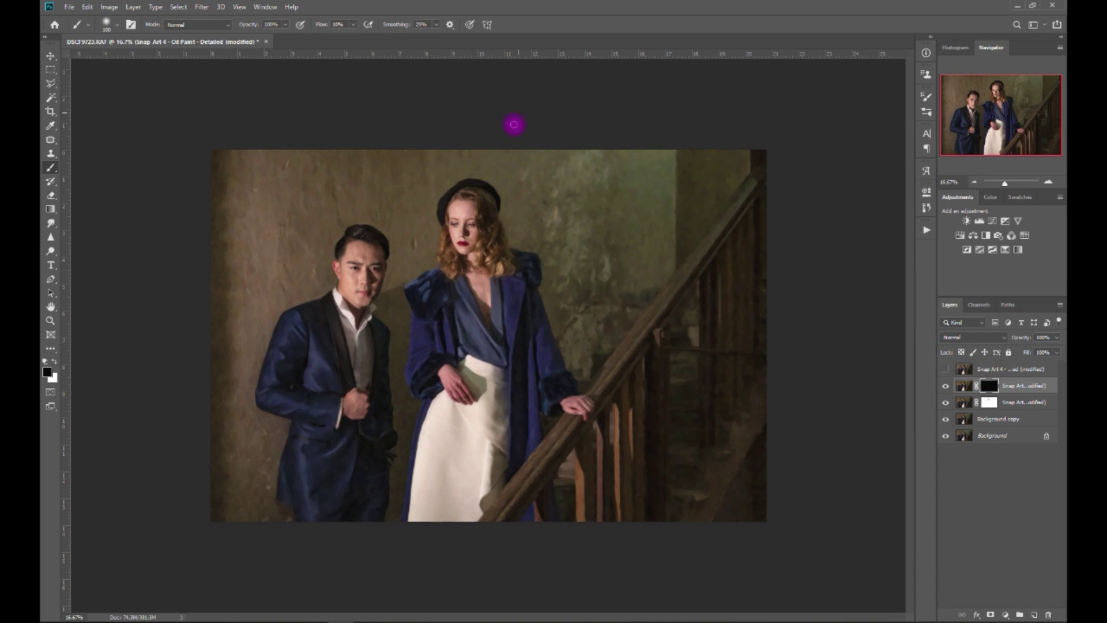
Paint white with a large brush on the middle layer's mask over the staircase and the dark wall behind it
{"action": "key", "text": "bracketright"}
{"action": "key", "text": "bracketright"}
{"action": "key", "text": "bracketright"}
{"action": "key", "text": "bracketright"}
{"action": "key", "text": "bracketright"}
{"action": "key", "text": "bracketright"}
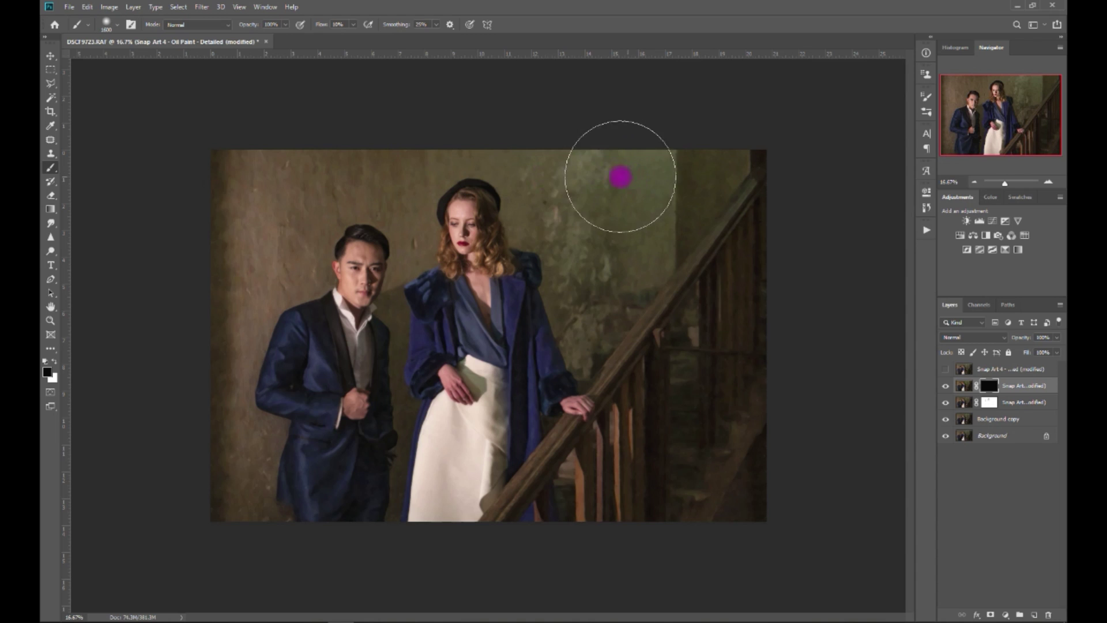
{"action": "left_click", "coordinate": [271, 24]}
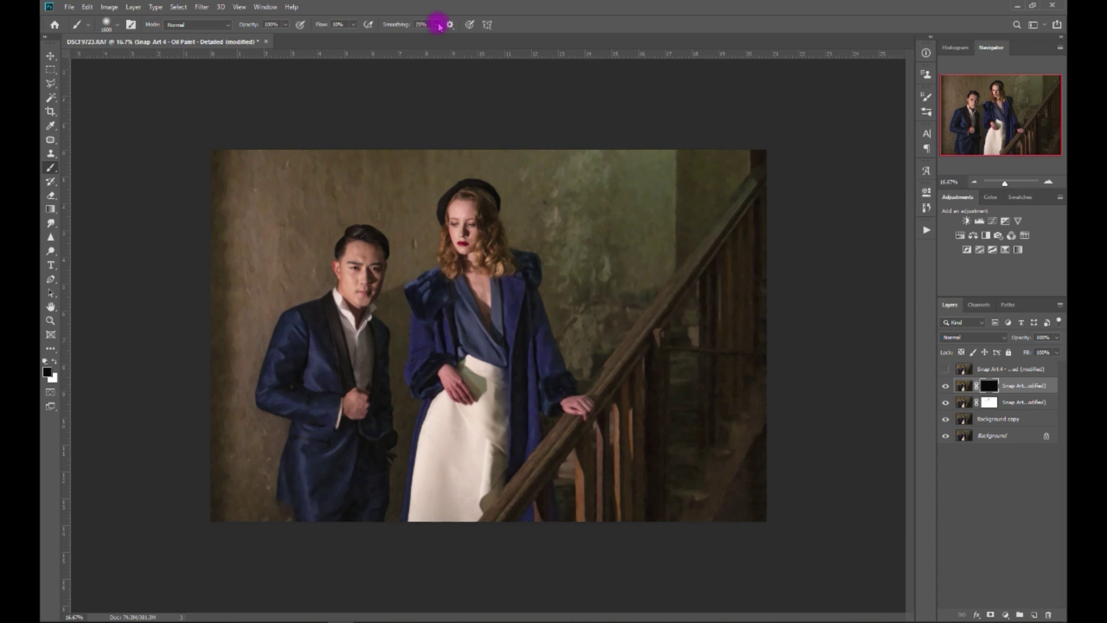
{"action": "key", "text": "x"}
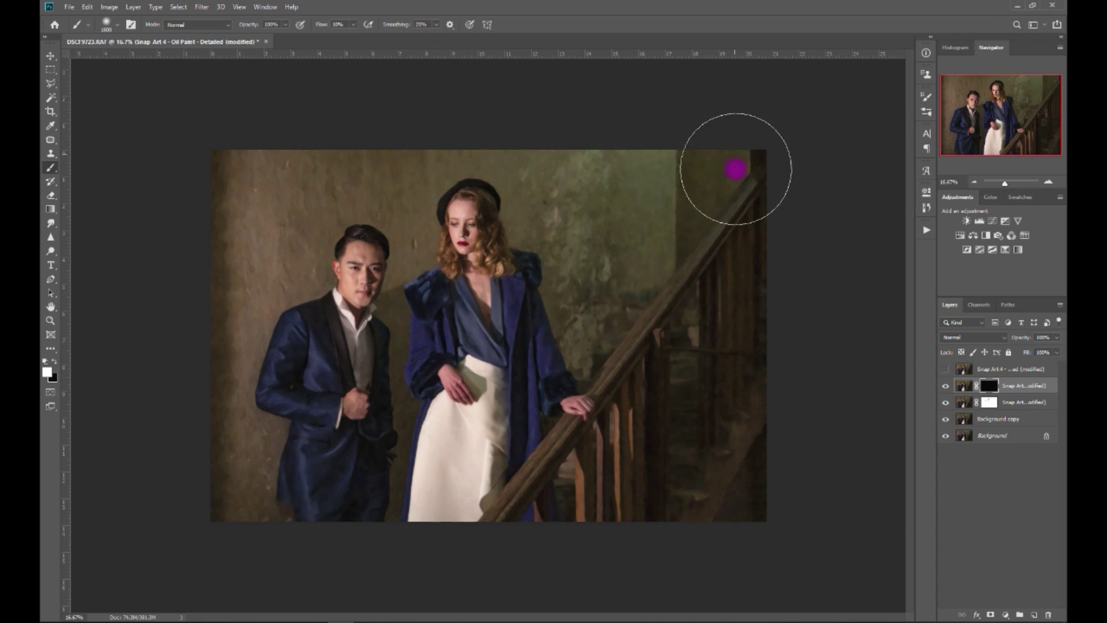
{"action": "mouse_move", "coordinate": [725, 178]}
{"action": "left_mouse_down"}
{"action": "mouse_move", "coordinate": [713, 185]}
{"action": "mouse_move", "coordinate": [710, 264]}
{"action": "mouse_move", "coordinate": [769, 274]}
{"action": "mouse_move", "coordinate": [707, 365]}
{"action": "left_mouse_up"}
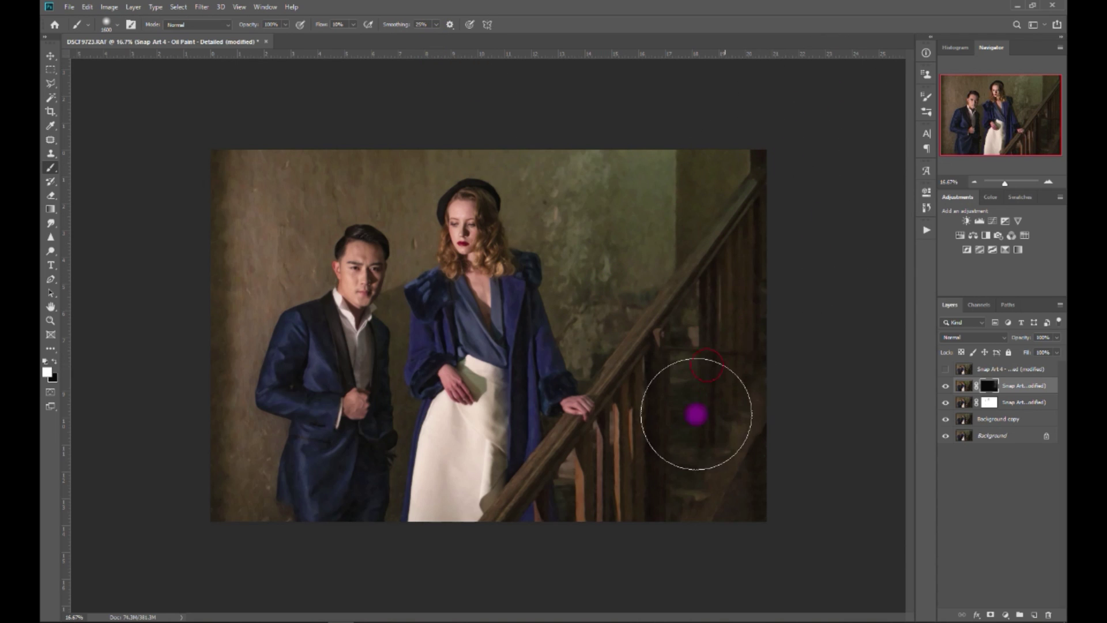
{"action": "mouse_move", "coordinate": [696, 414]}
{"action": "left_mouse_down"}
{"action": "mouse_move", "coordinate": [704, 510]}
{"action": "mouse_move", "coordinate": [739, 495]}
{"action": "mouse_move", "coordinate": [781, 402]}
{"action": "mouse_move", "coordinate": [702, 446]}
{"action": "mouse_move", "coordinate": [754, 185]}
{"action": "left_mouse_up"}
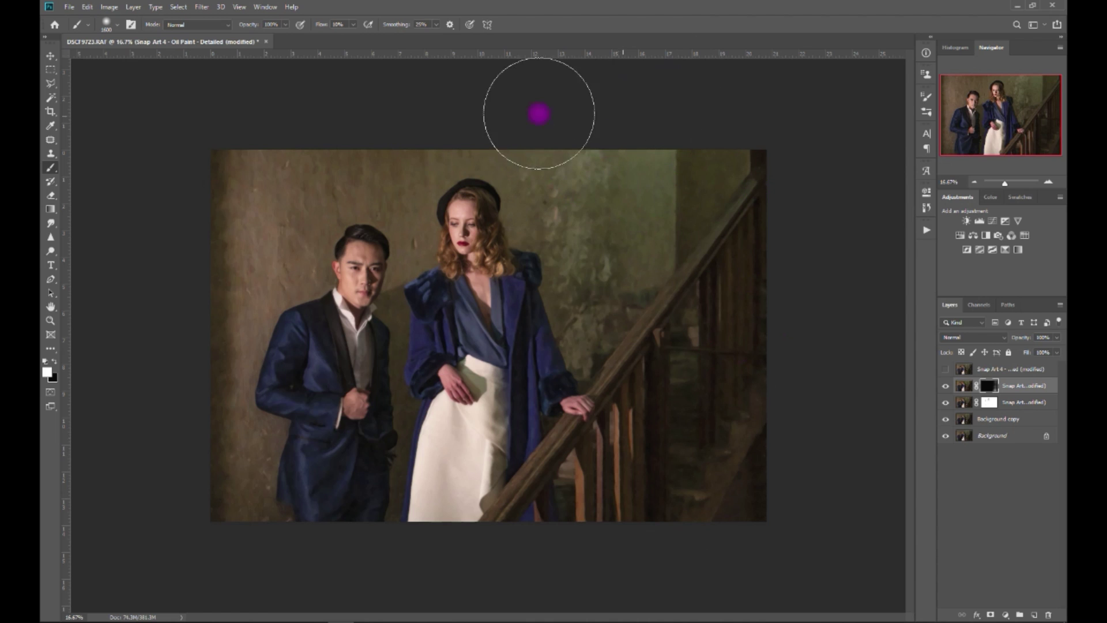
Paint white with progressively smaller brushes on the middle layer's mask over the background wall around the couple
{"action": "key", "text": "bracketleft"}
{"action": "key", "text": "bracketleft"}
{"action": "key", "text": "bracketleft"}
{"action": "key", "text": "bracketleft"}
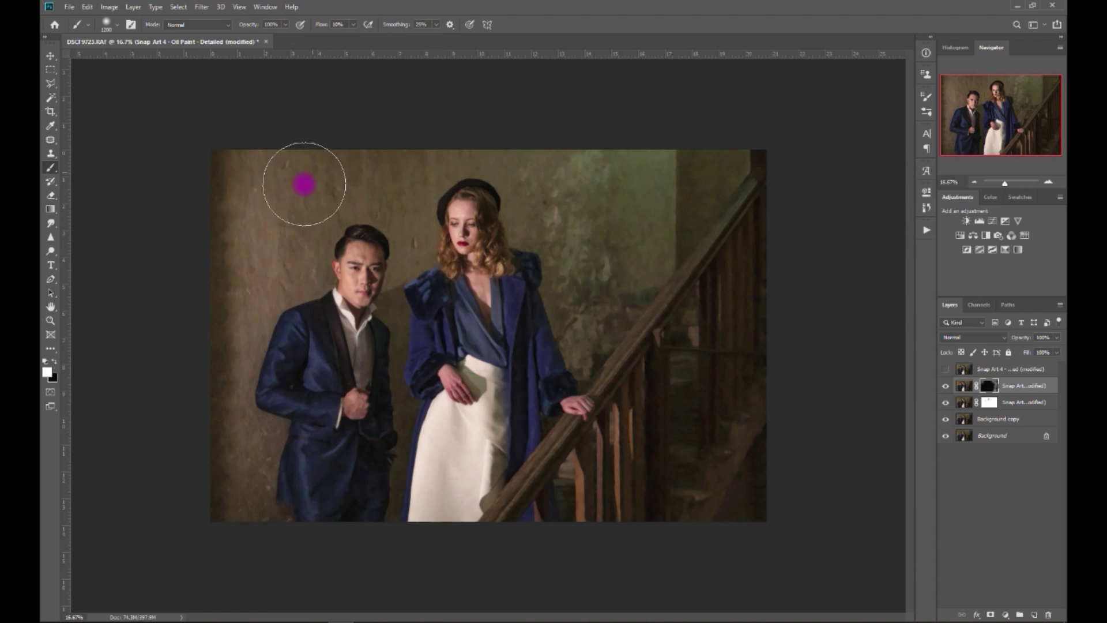
{"action": "key", "text": "bracketleft"}
{"action": "key", "text": "bracketleft"}
{"action": "key", "text": "bracketleft"}
{"action": "key", "text": "bracketleft"}
{"action": "key", "text": "bracketleft"}
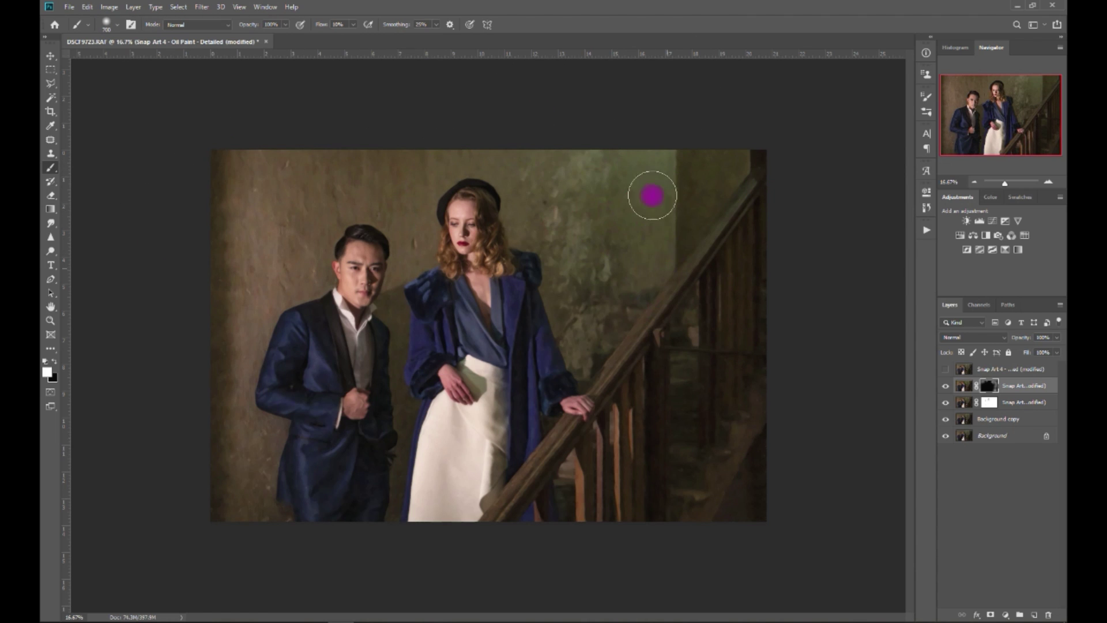
{"action": "key", "text": "bracketleft"}
{"action": "key", "text": "bracketleft"}
Raise the brush flow to 30% and paint white on the mask over the wall beside the woman
{"action": "left_click", "coordinate": [353, 24]}
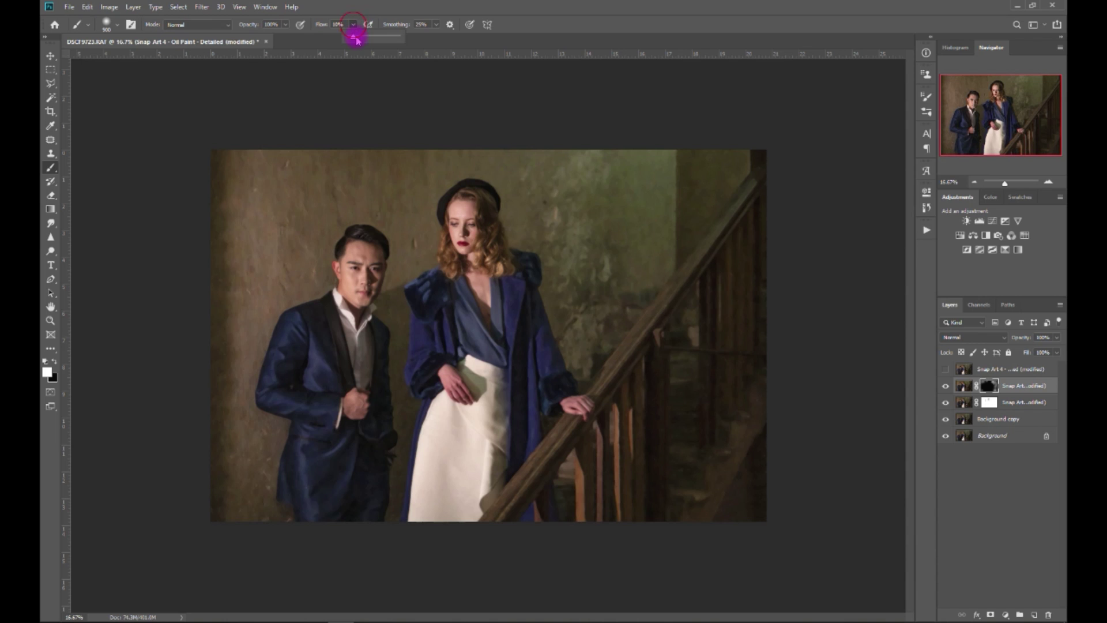
{"action": "left_click_drag", "start_coordinate": [362, 38], "coordinate": [371, 34]}
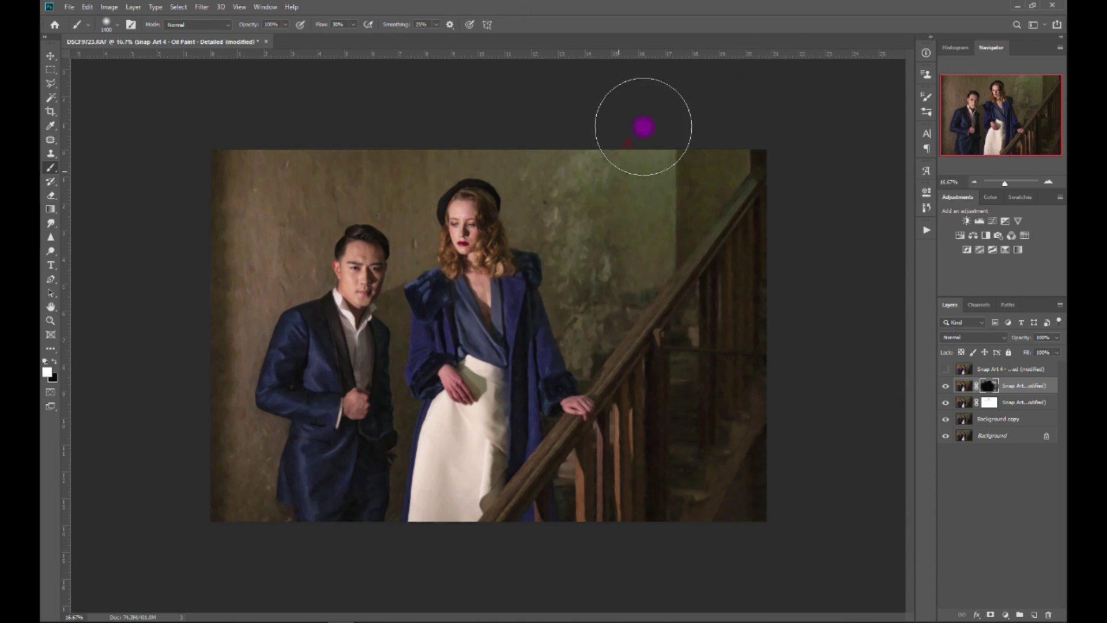
{"action": "key", "text": "bracketleft"}
{"action": "key", "text": "bracketleft"}
{"action": "left_click_drag", "start_coordinate": [587, 171], "coordinate": [650, 101]}
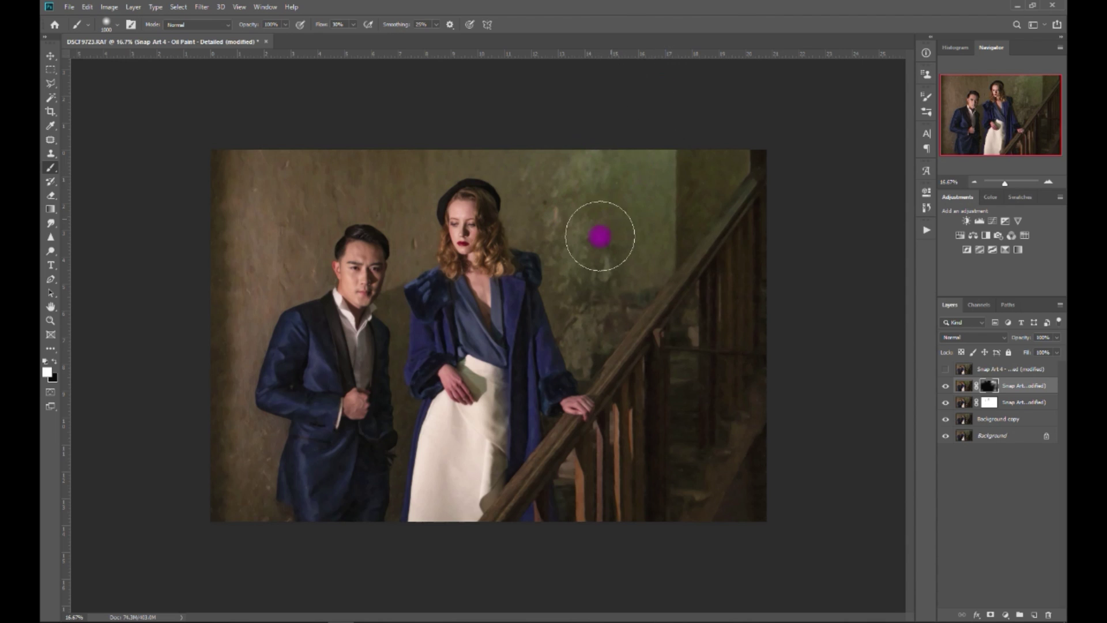
Paint white with a smaller brush on the mask over the dark stair area behind the balusters
{"action": "key", "text": "bracketleft"}
{"action": "key", "text": "bracketleft"}
{"action": "key", "text": "bracketleft"}
{"action": "left_click_drag", "start_coordinate": [630, 486], "coordinate": [650, 446]}
{"action": "key", "text": "bracketleft"}
{"action": "key", "text": "bracketleft"}
{"action": "key", "text": "bracketleft"}
{"action": "key", "text": "bracketleft"}
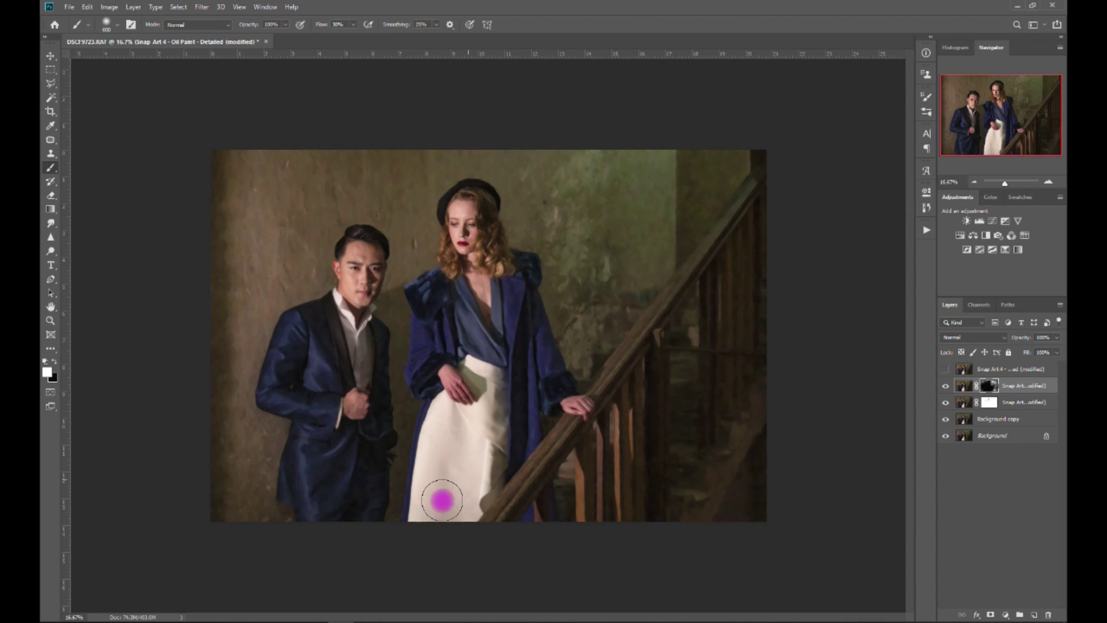
Paint white with a small brush on the mask over the woman's skirt and coat collar and around the man's head
{"action": "mouse_move", "coordinate": [440, 499]}
{"action": "left_mouse_down"}
{"action": "mouse_move", "coordinate": [558, 360]}
{"action": "mouse_move", "coordinate": [473, 458]}
{"action": "mouse_move", "coordinate": [529, 416]}
{"action": "mouse_move", "coordinate": [537, 354]}
{"action": "mouse_move", "coordinate": [564, 296]}
{"action": "mouse_move", "coordinate": [521, 302]}
{"action": "mouse_move", "coordinate": [546, 245]}
{"action": "left_mouse_up"}
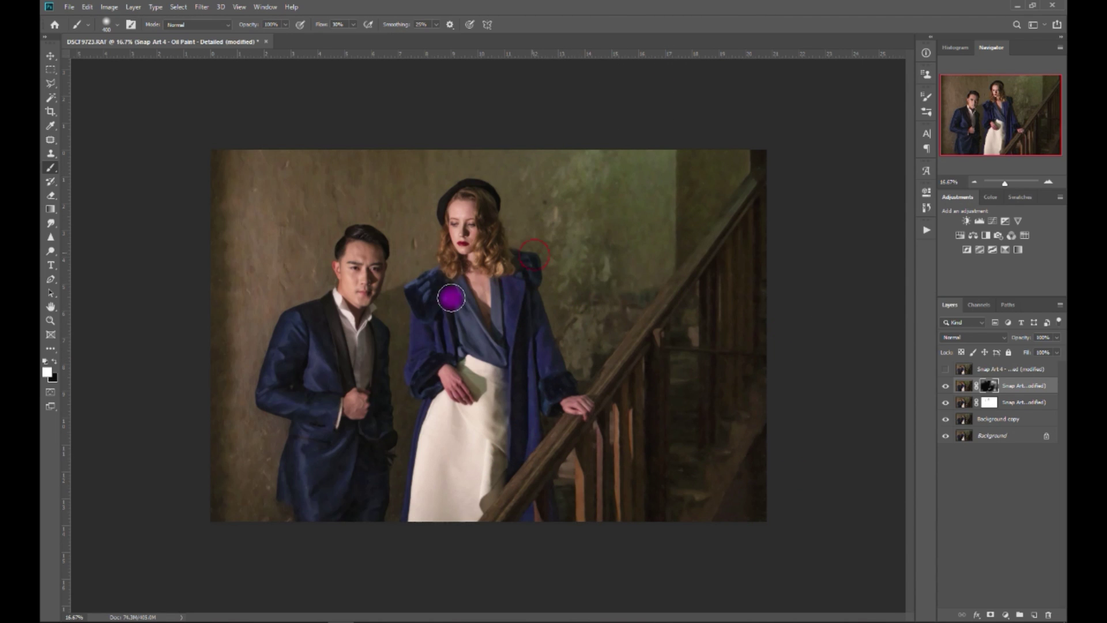
{"action": "left_click_drag", "start_coordinate": [452, 299], "coordinate": [429, 293]}
{"action": "key", "text": "bracketleft"}
{"action": "left_click_drag", "start_coordinate": [362, 222], "coordinate": [361, 202]}
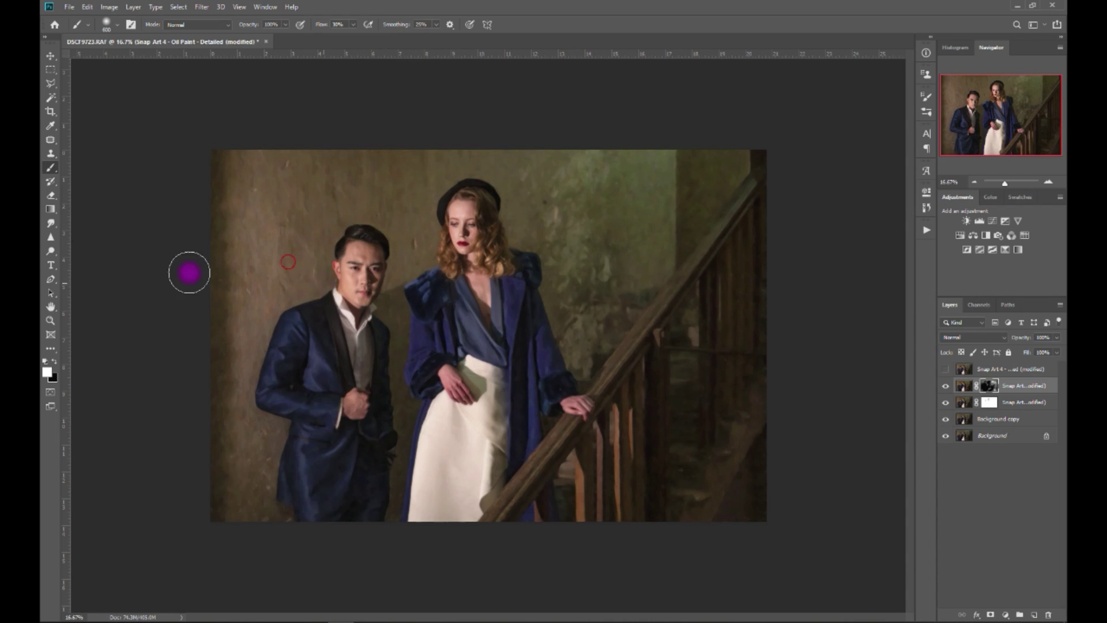
Enlarge the brush and paint white on the mask over the wall behind and beside the man
{"action": "key", "text": "bracketright"}
{"action": "key", "text": "bracketright"}
{"action": "key", "text": "bracketright"}
{"action": "key", "text": "bracketright"}
{"action": "left_click_drag", "start_coordinate": [270, 509], "coordinate": [312, 243]}
{"action": "key", "text": "bracketright"}
{"action": "key", "text": "bracketright"}
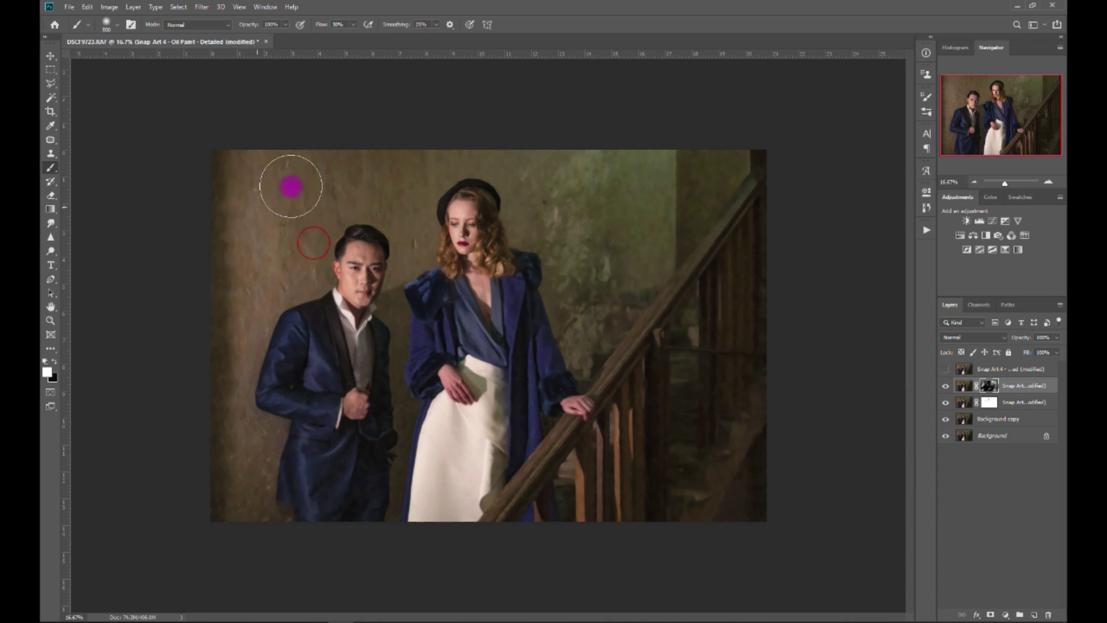
{"action": "left_click_drag", "start_coordinate": [258, 183], "coordinate": [209, 195]}
{"action": "key", "text": "bracketleft"}
{"action": "key", "text": "bracketleft"}
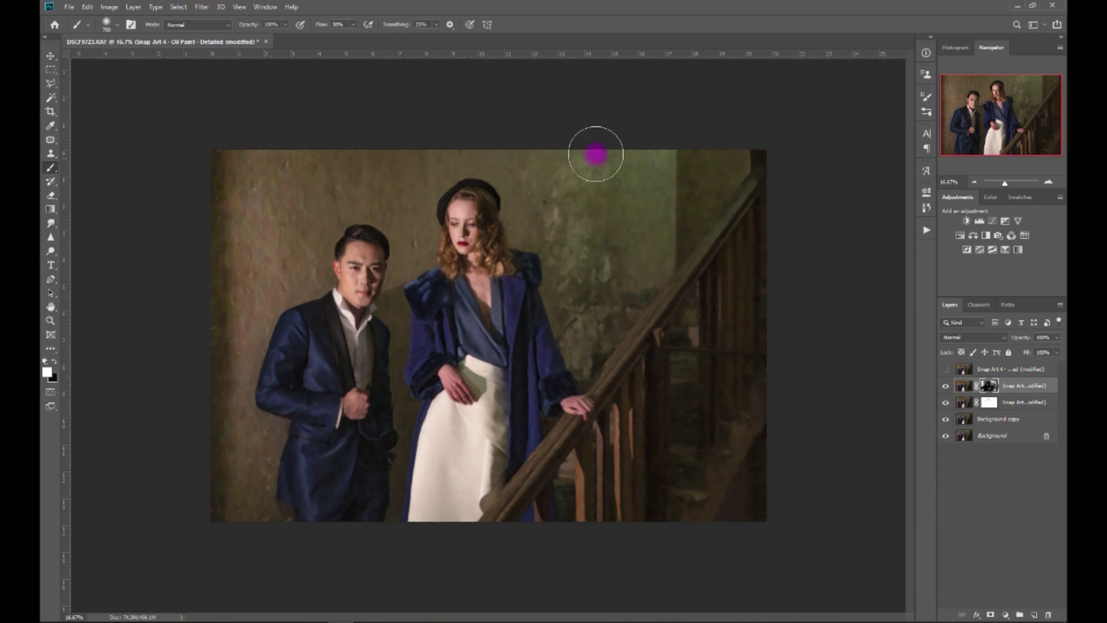
Paint white on the mask over the upper wall, the man's jacket and the woman's skirt, adjusting the brush size
{"action": "key", "text": "bracketright"}
{"action": "key", "text": "bracketright"}
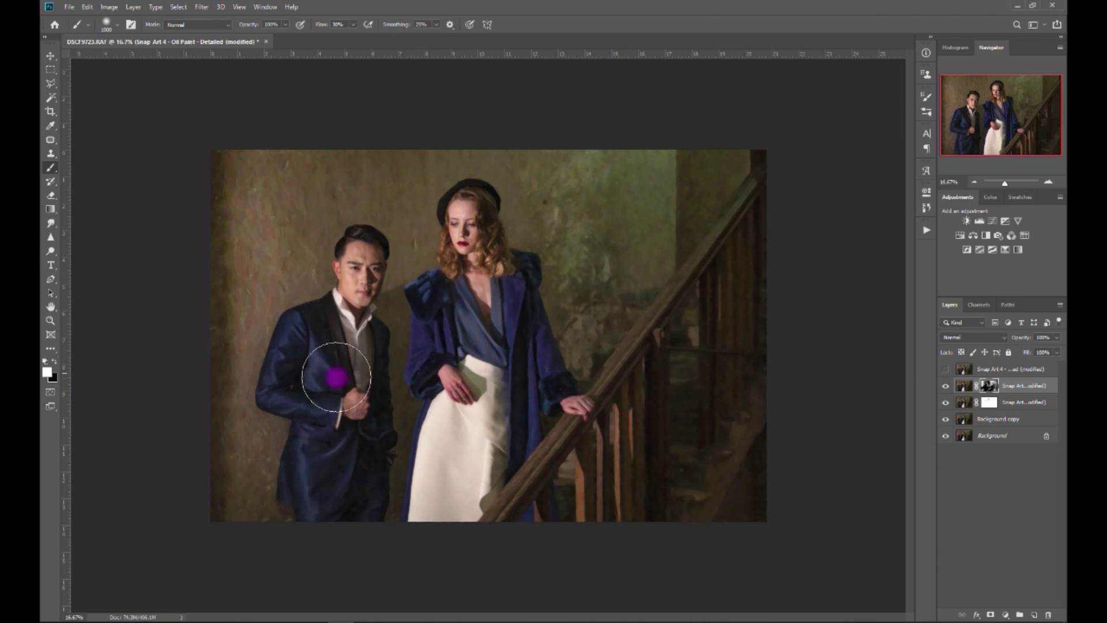
{"action": "key", "text": "bracketleft"}
{"action": "key", "text": "bracketleft"}
{"action": "key", "text": "bracketleft"}
{"action": "key", "text": "bracketleft"}
{"action": "key", "text": "bracketleft"}
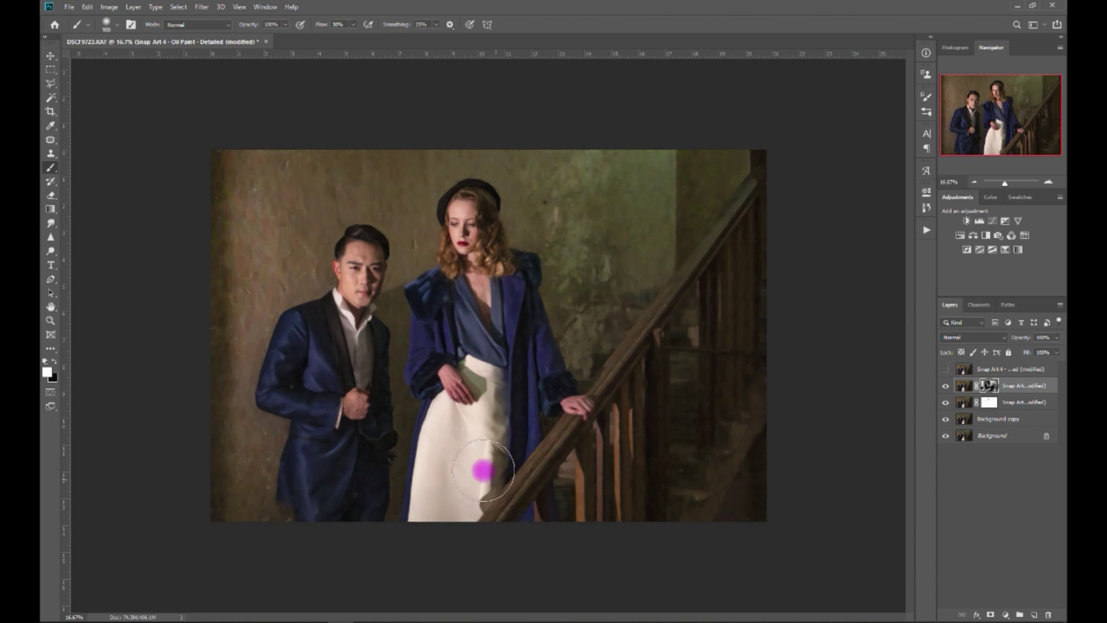
{"action": "left_click", "coordinate": [420, 517]}
Check the mask as a red overlay, and paint white with a larger brush over the staircase beside the photo's edge
{"action": "key", "text": "backslash"}
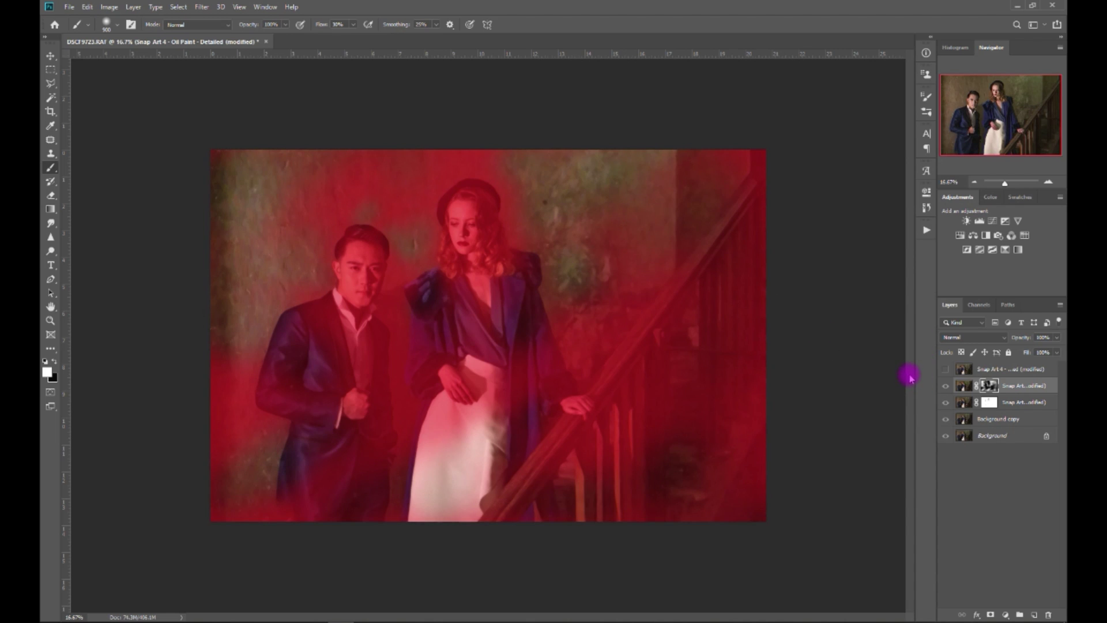
{"action": "key", "text": "backslash"}
{"action": "key", "text": "bracketright"}
{"action": "key", "text": "bracketright"}
{"action": "key", "text": "bracketright"}
{"action": "key", "text": "bracketright"}
{"action": "key", "text": "bracketright"}
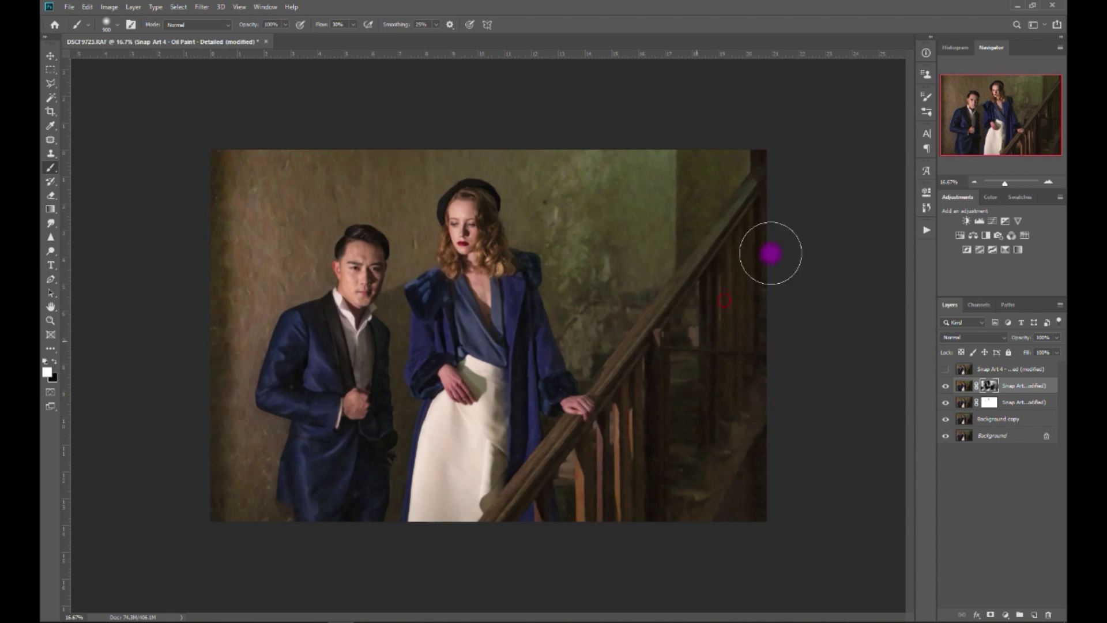
{"action": "key", "text": "bracketright"}
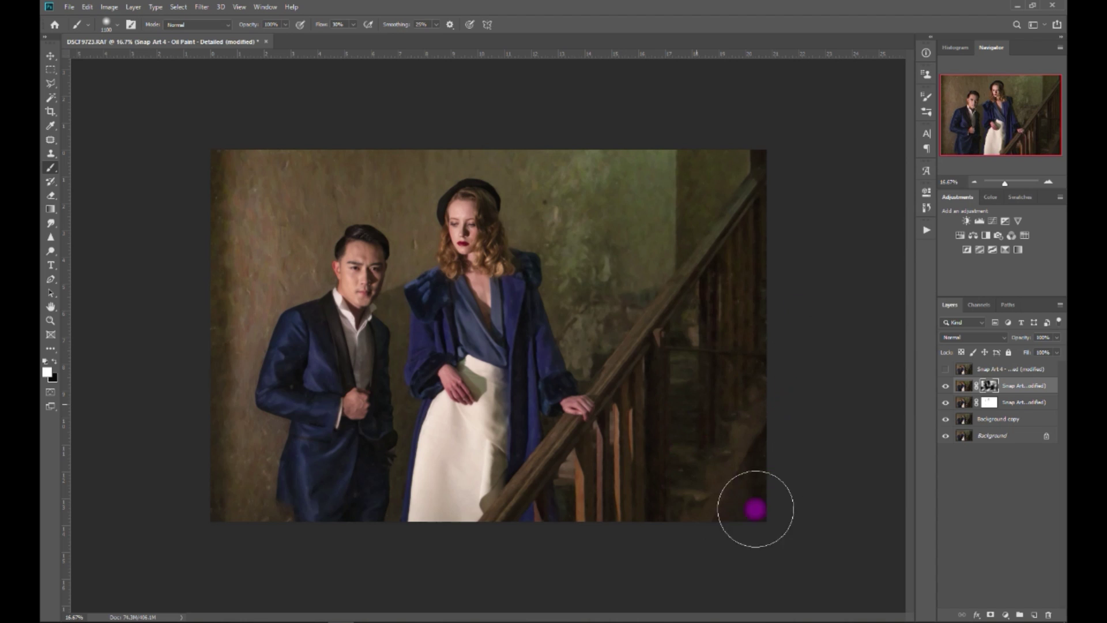
Compare the image with and without the middle Snap Art layer
{"action": "left_click", "coordinate": [945, 387]}
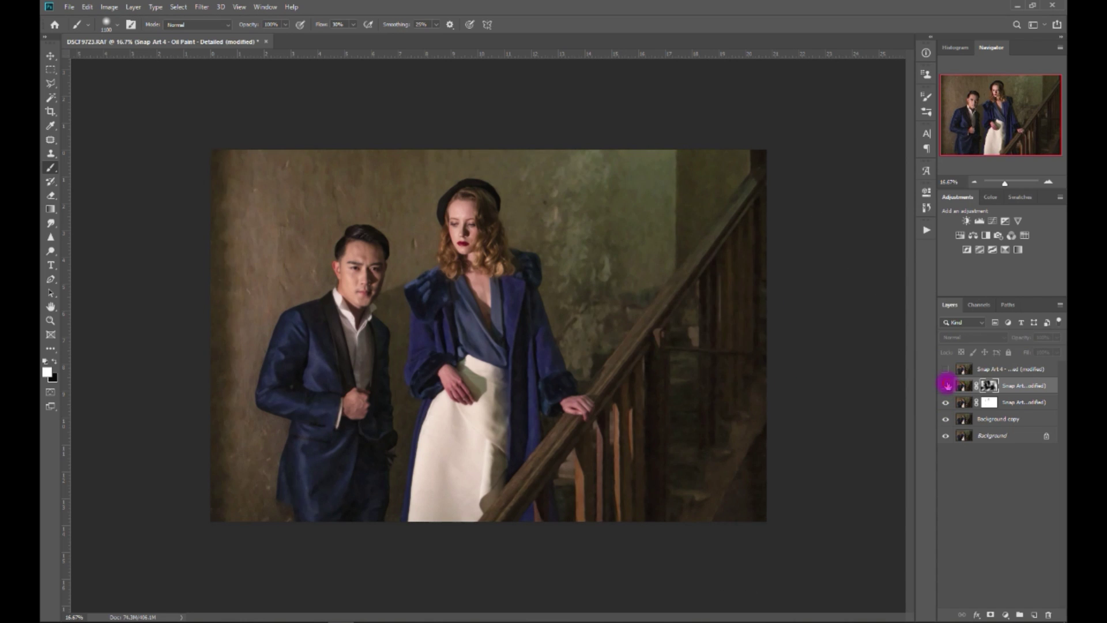
{"action": "left_click", "coordinate": [948, 385]}
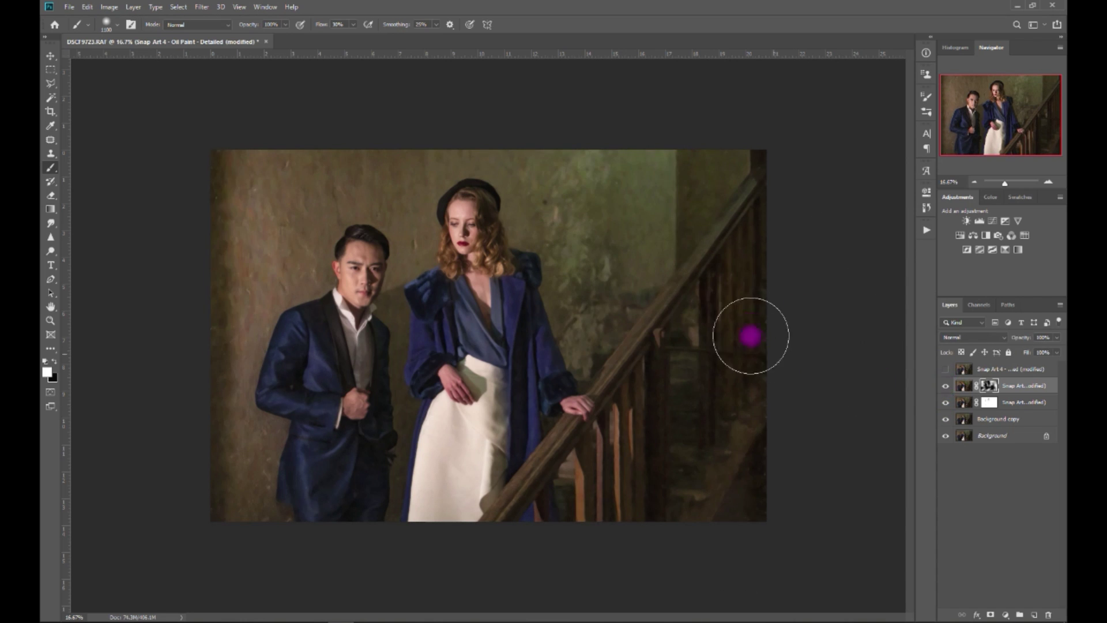
{"action": "left_click", "coordinate": [946, 387]}
Touch up the middle layer's mask in white around the upper end of the staircase and the outer wall
{"action": "key", "text": "bracketleft"}
{"action": "key", "text": "bracketleft"}
{"action": "key", "text": "bracketleft"}
{"action": "key", "text": "bracketleft"}
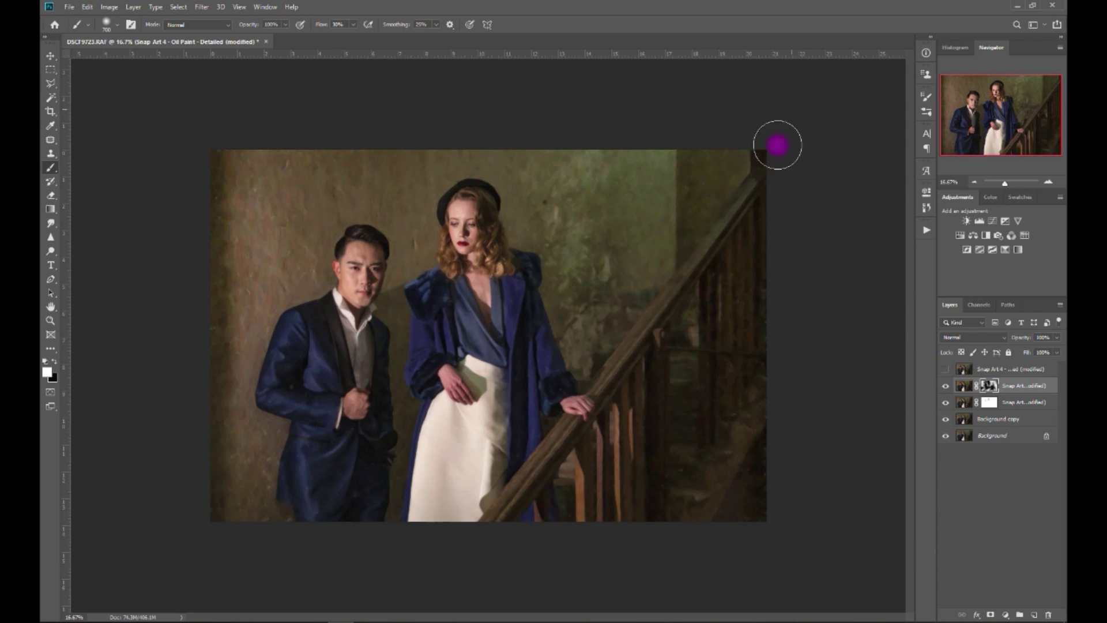
{"action": "key", "text": "bracketright"}
{"action": "key", "text": "bracketright"}
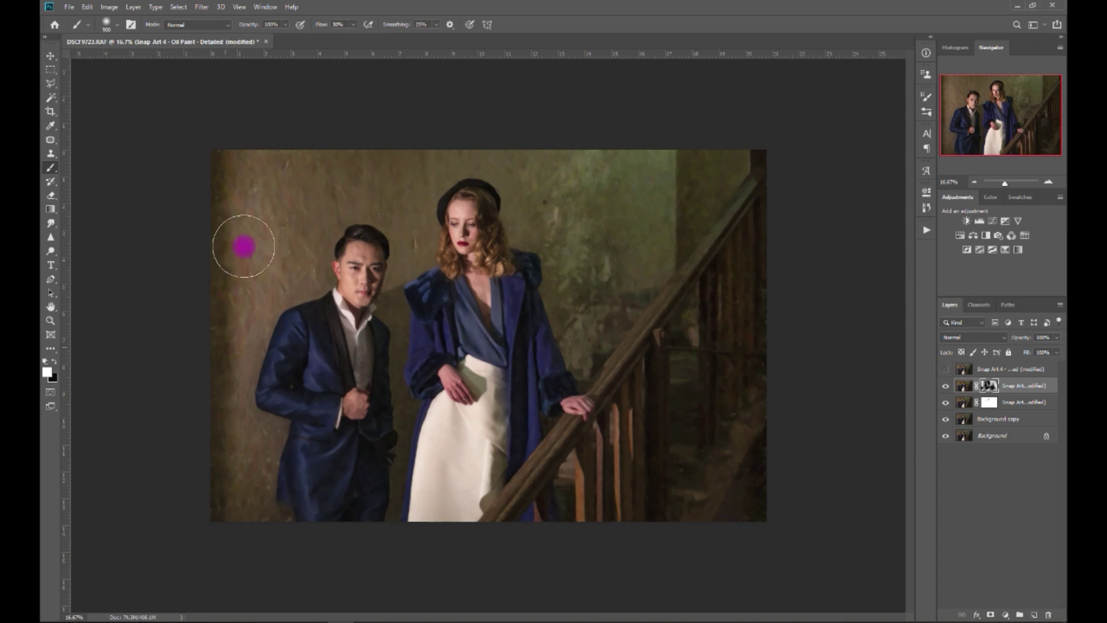
Refine the middle layer's mask in white with smaller brushes along the couple's clothing and the wall near the woman's beret
{"action": "key", "text": "bracketleft"}
{"action": "key", "text": "bracketleft"}
{"action": "key", "text": "bracketleft"}
{"action": "key", "text": "bracketleft"}
{"action": "key", "text": "bracketleft"}
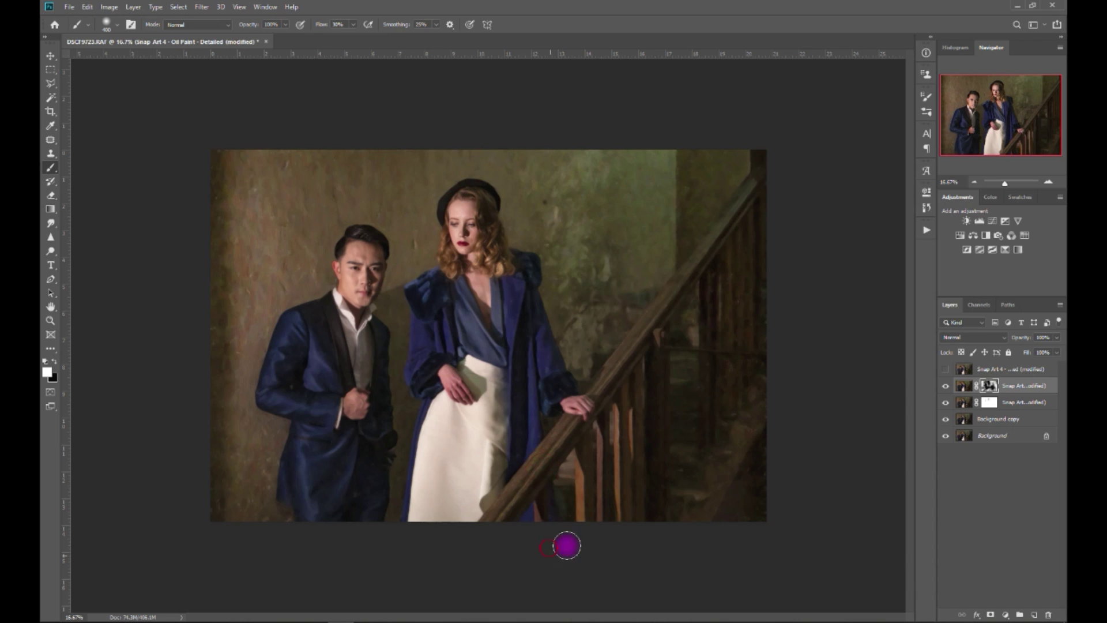
{"action": "key", "text": "bracketright"}
{"action": "key", "text": "bracketright"}
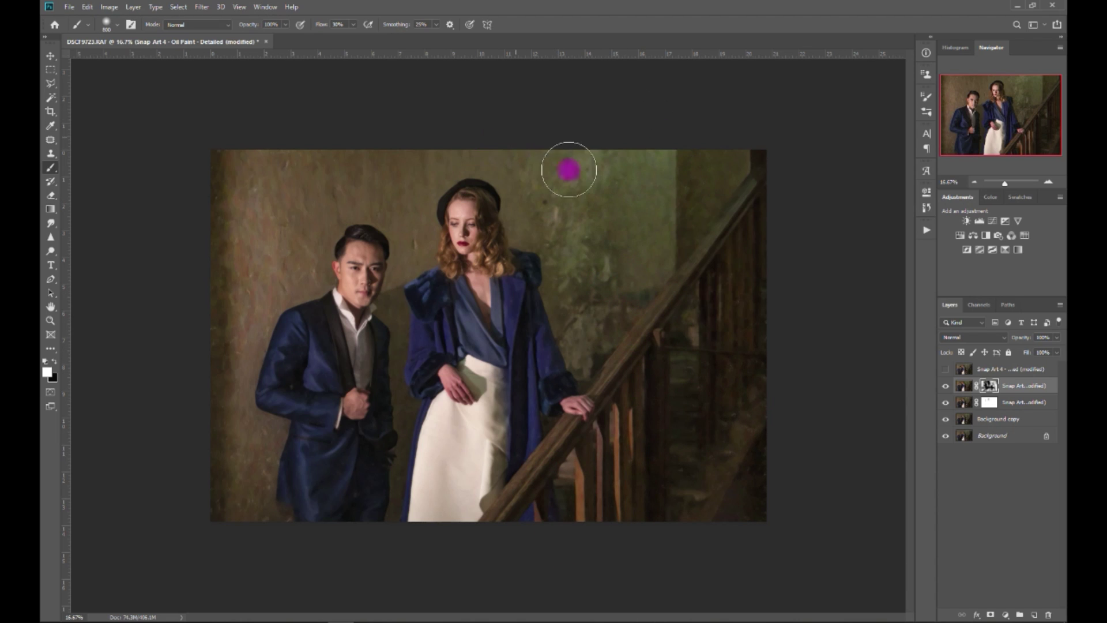
{"action": "key", "text": "bracketleft"}
{"action": "key", "text": "bracketleft"}
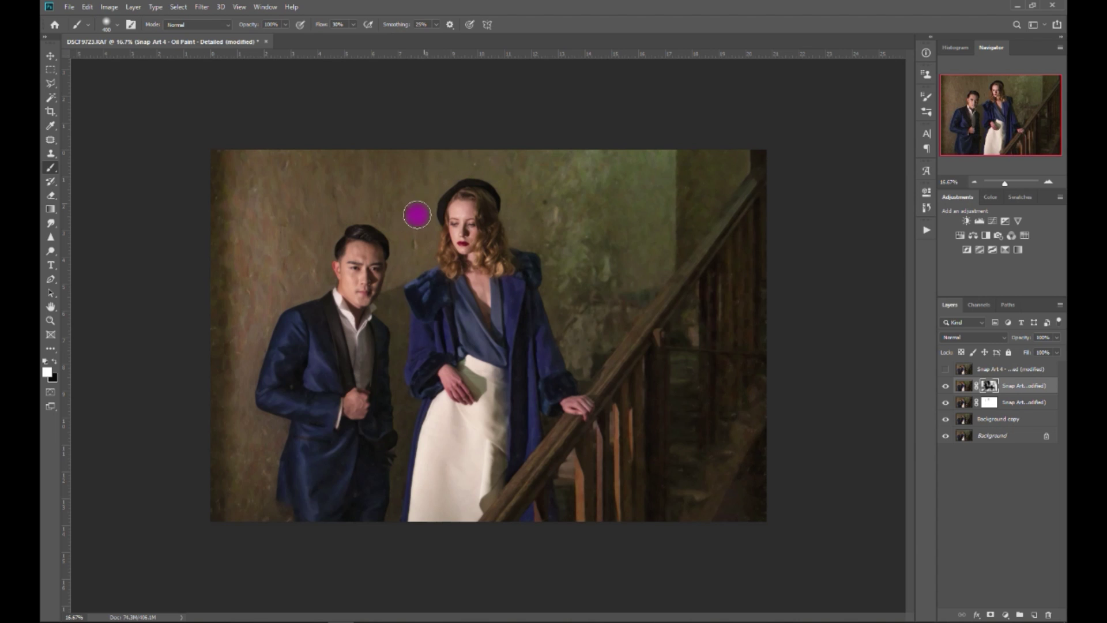
{"action": "key", "text": "bracketleft"}
{"action": "key", "text": "bracketleft"}
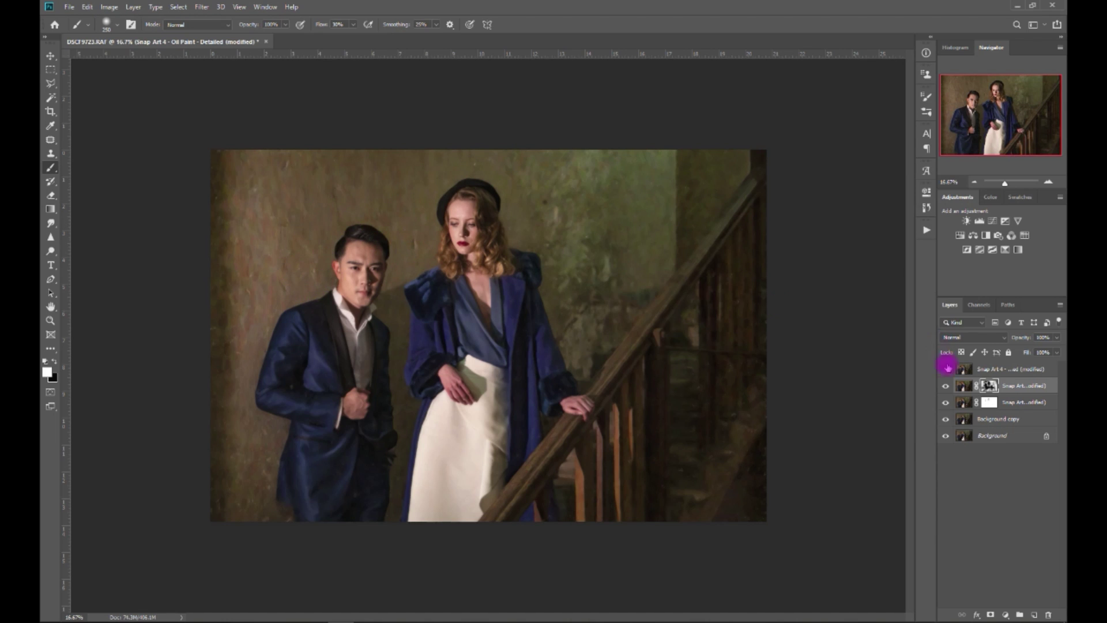
Show the top Snap Art layer and apply a High Pass filter with a 5.0-pixel radius to it
{"action": "left_click", "coordinate": [946, 385]}
{"action": "left_click", "coordinate": [947, 369]}
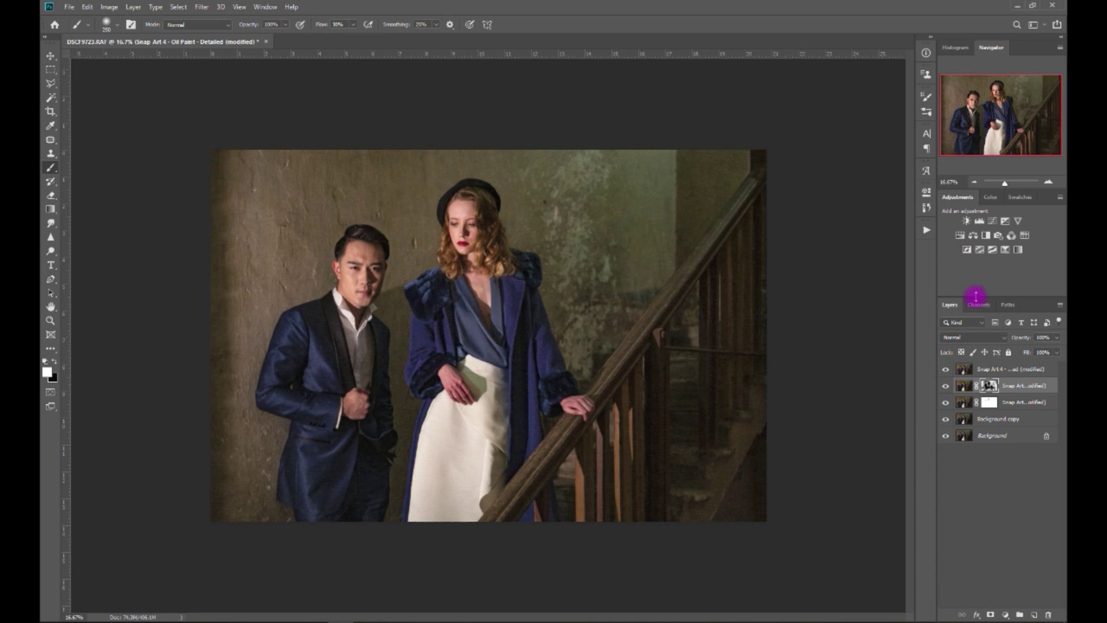
{"action": "left_click", "coordinate": [1001, 369]}
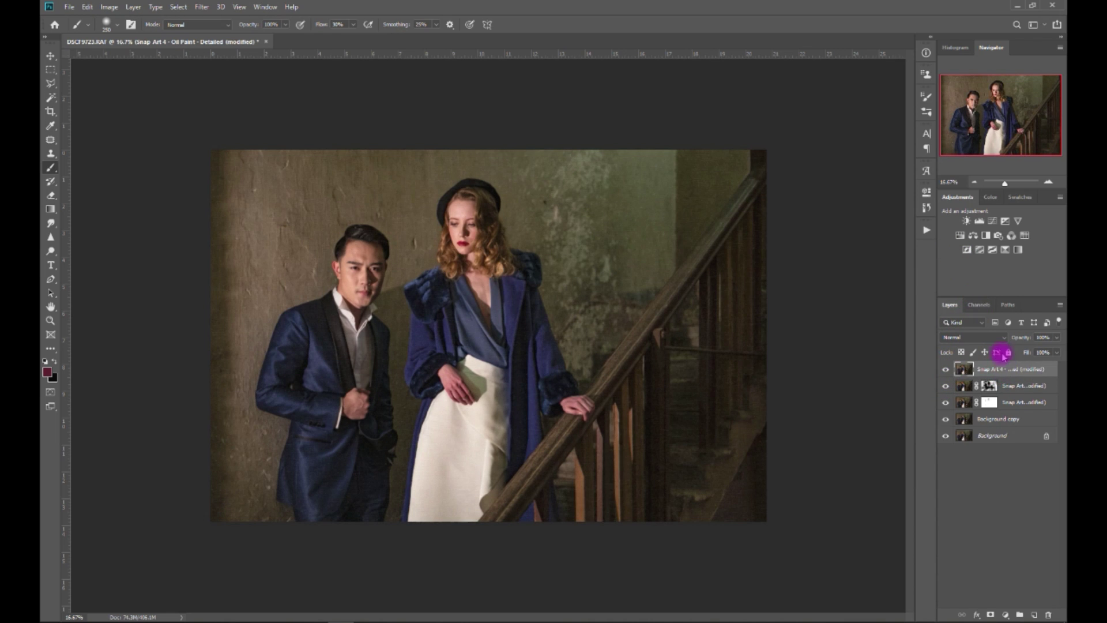
{"action": "left_click", "coordinate": [203, 7]}
{"action": "mouse_move", "coordinate": [294, 221]}
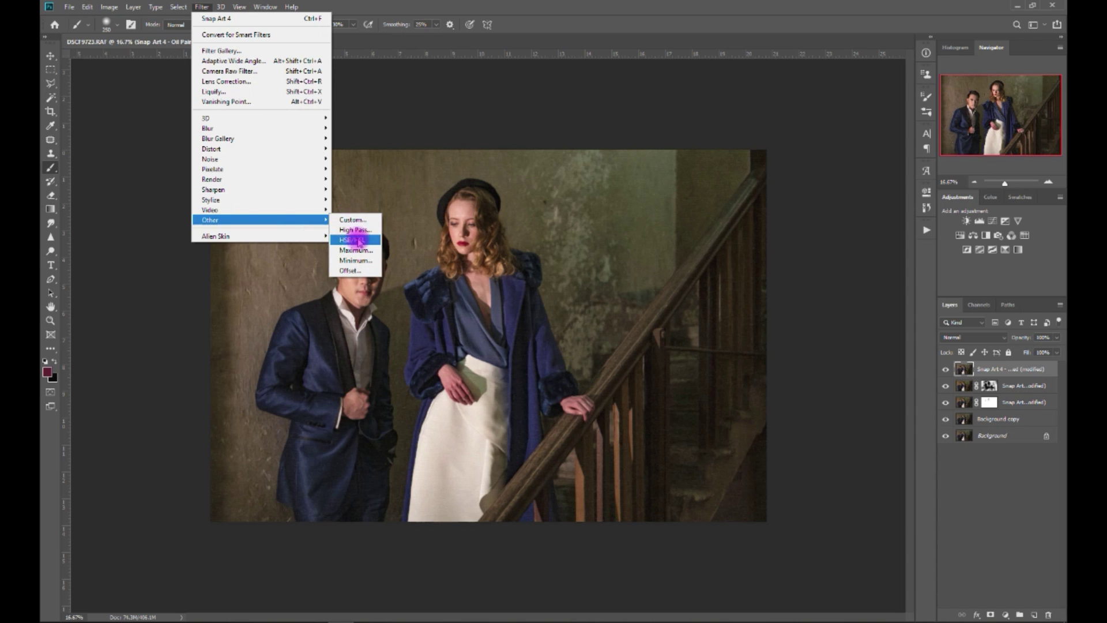
{"action": "left_click", "coordinate": [355, 230]}
{"action": "left_click", "coordinate": [467, 230]}
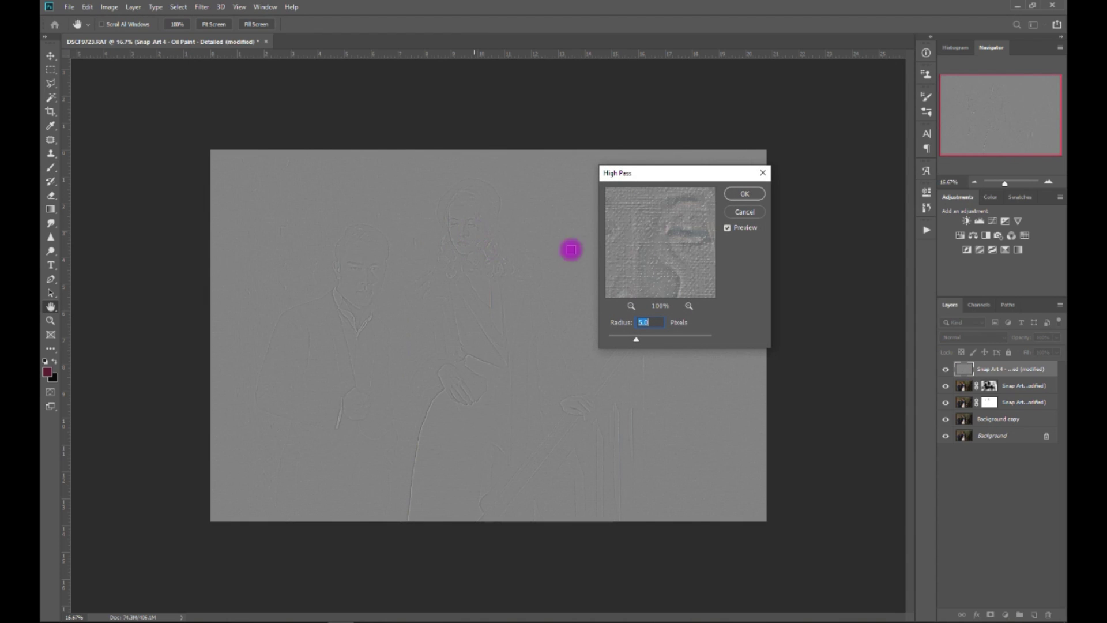
{"action": "left_click", "coordinate": [749, 195]}
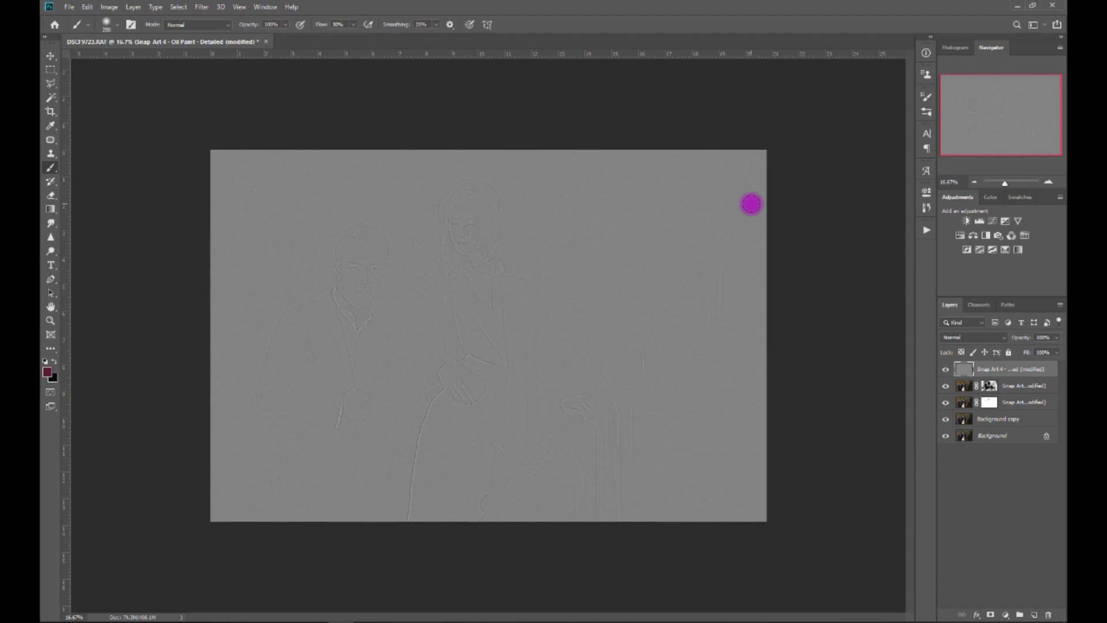
Set the high-pass layer's blend mode to Overlay and compare its effect on the couple's faces at 50% zoom
{"action": "left_click", "coordinate": [968, 339]}
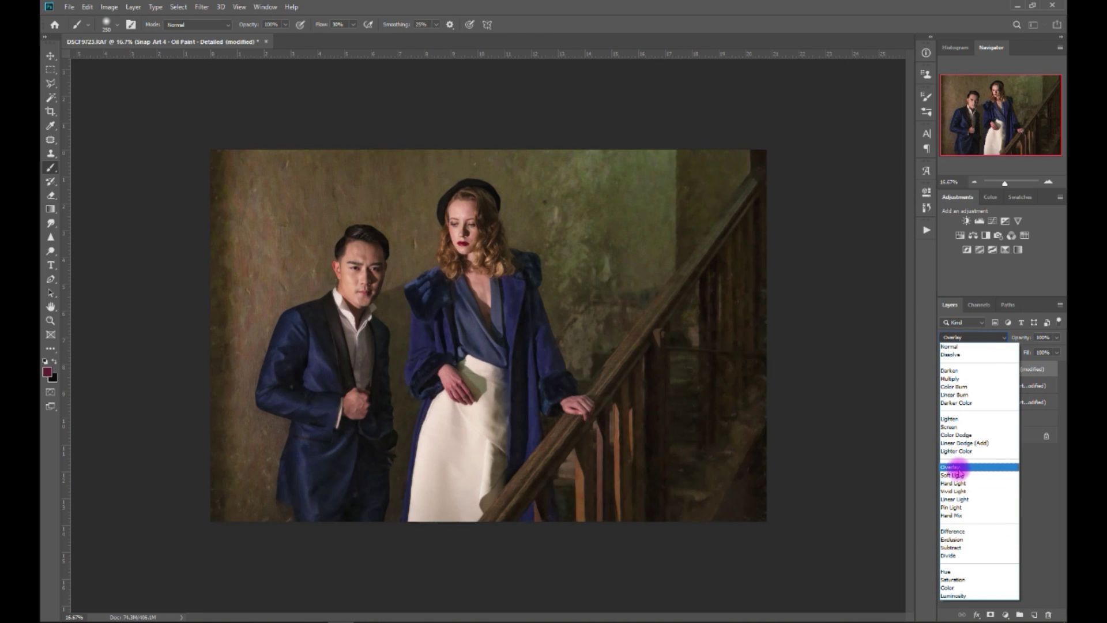
{"action": "left_click", "coordinate": [957, 467]}
{"action": "left_click", "coordinate": [1049, 182]}
{"action": "left_click", "coordinate": [1049, 181]}
{"action": "left_click", "coordinate": [1048, 182]}
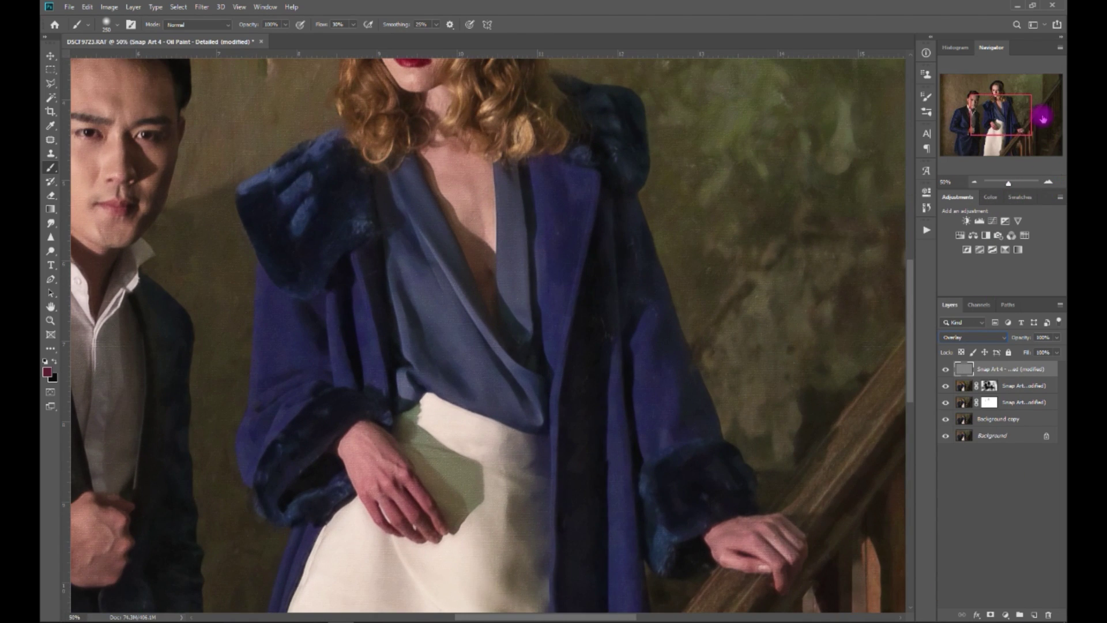
{"action": "left_click_drag", "start_coordinate": [1042, 118], "coordinate": [988, 91]}
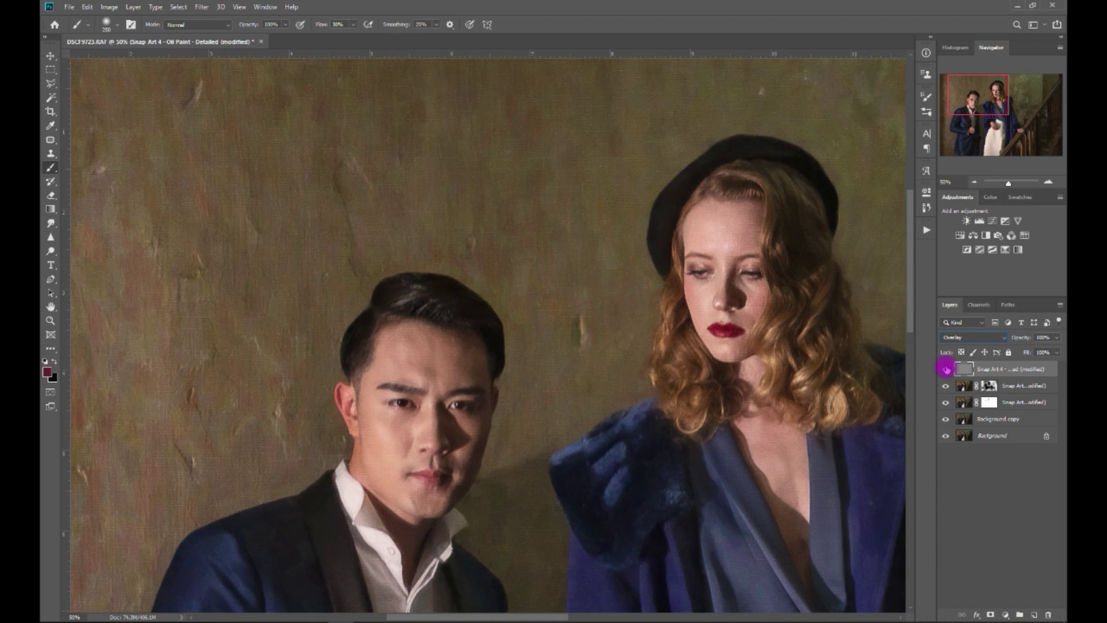
{"action": "left_click", "coordinate": [946, 369]}
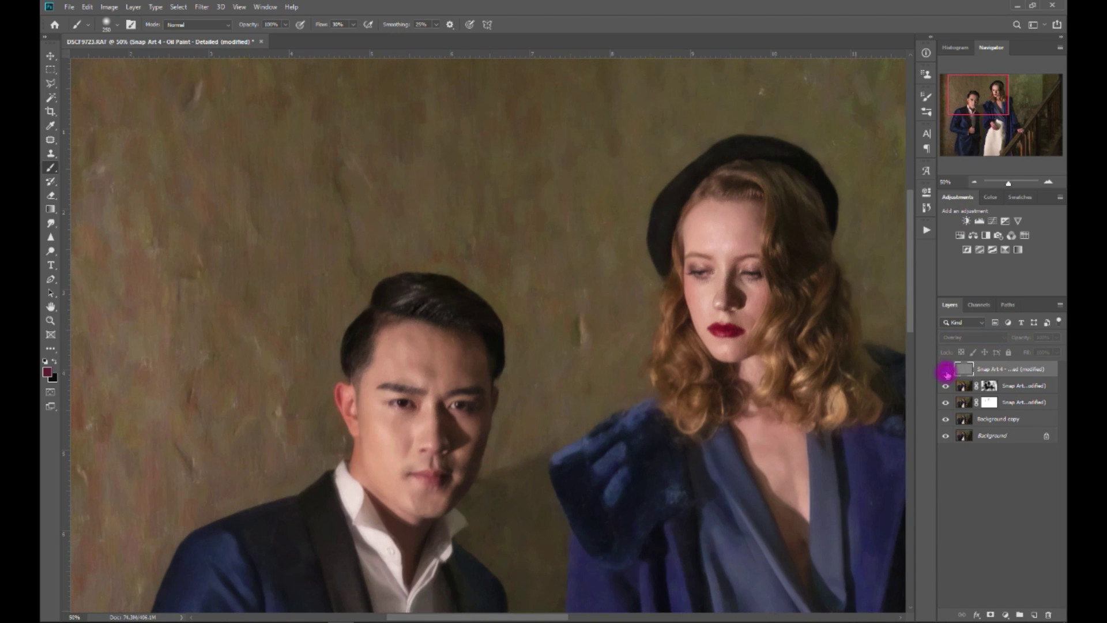
{"action": "left_click", "coordinate": [946, 369]}
Hide all three Snap Art layers to compare the painted result with the original photo around the woman
{"action": "mouse_move", "coordinate": [987, 96]}
{"action": "left_mouse_down"}
{"action": "mouse_move", "coordinate": [1002, 105]}
{"action": "mouse_move", "coordinate": [1006, 96]}
{"action": "left_mouse_up"}
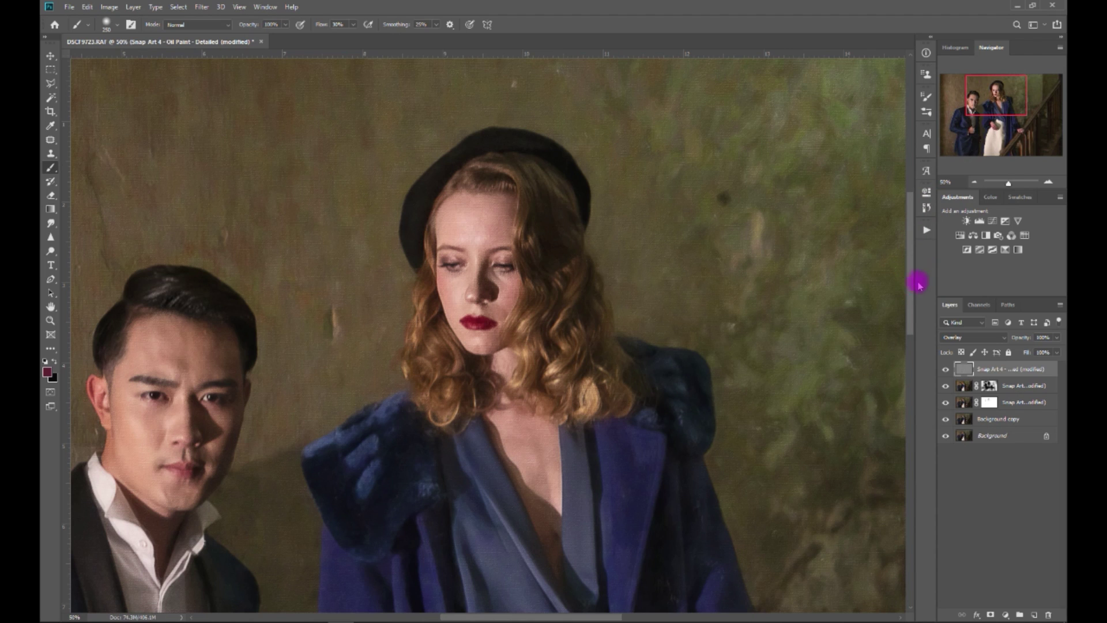
{"action": "left_click", "coordinate": [946, 368]}
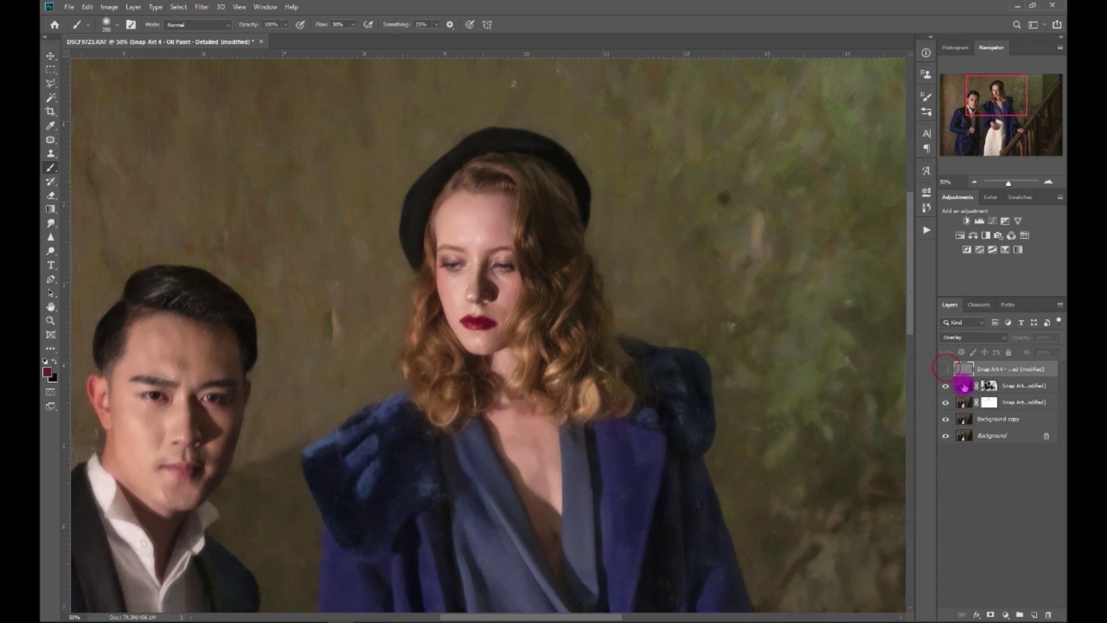
{"action": "left_click", "coordinate": [946, 386]}
{"action": "left_click", "coordinate": [946, 404]}
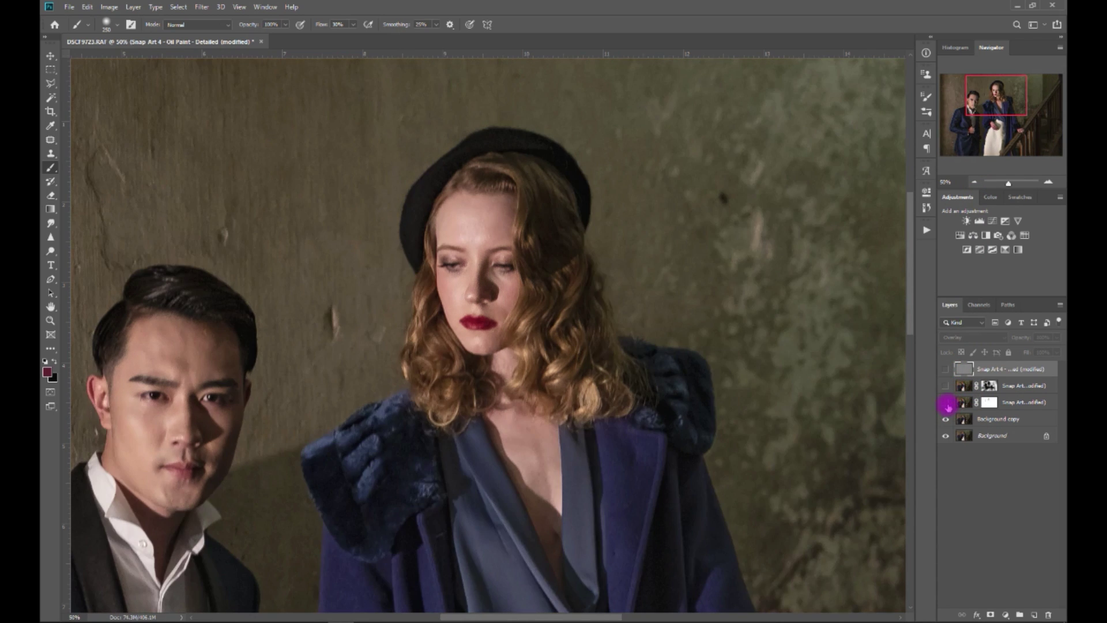
Show all three Snap Art layers again and view the whole portrait at 16.67% zoom
{"action": "left_click", "coordinate": [947, 403]}
{"action": "left_click", "coordinate": [945, 385]}
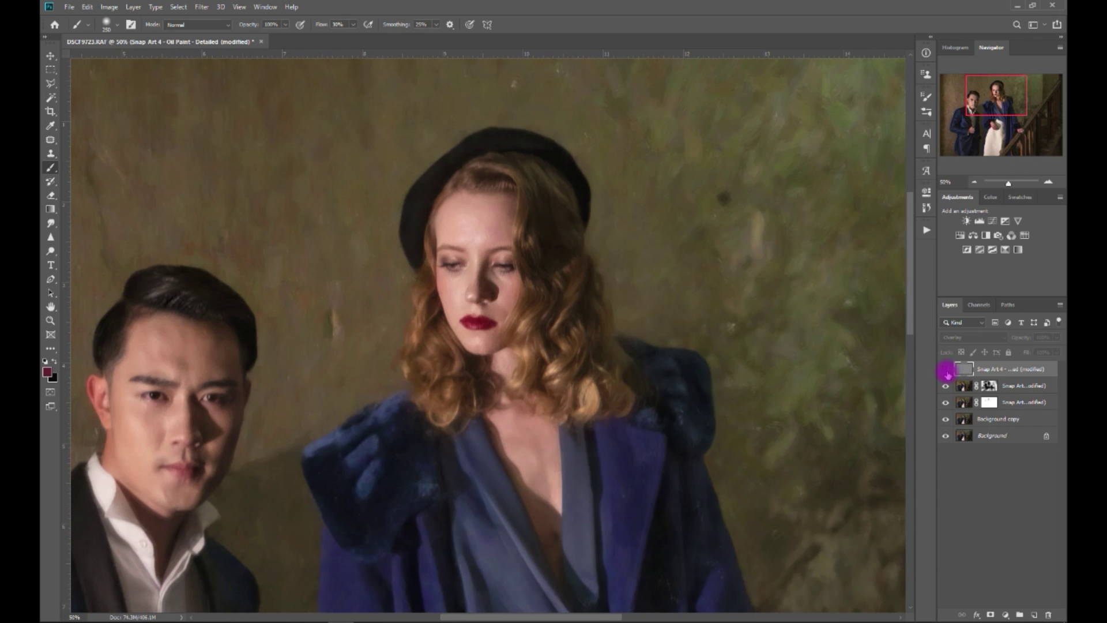
{"action": "left_click", "coordinate": [946, 369]}
{"action": "left_click", "coordinate": [974, 182]}
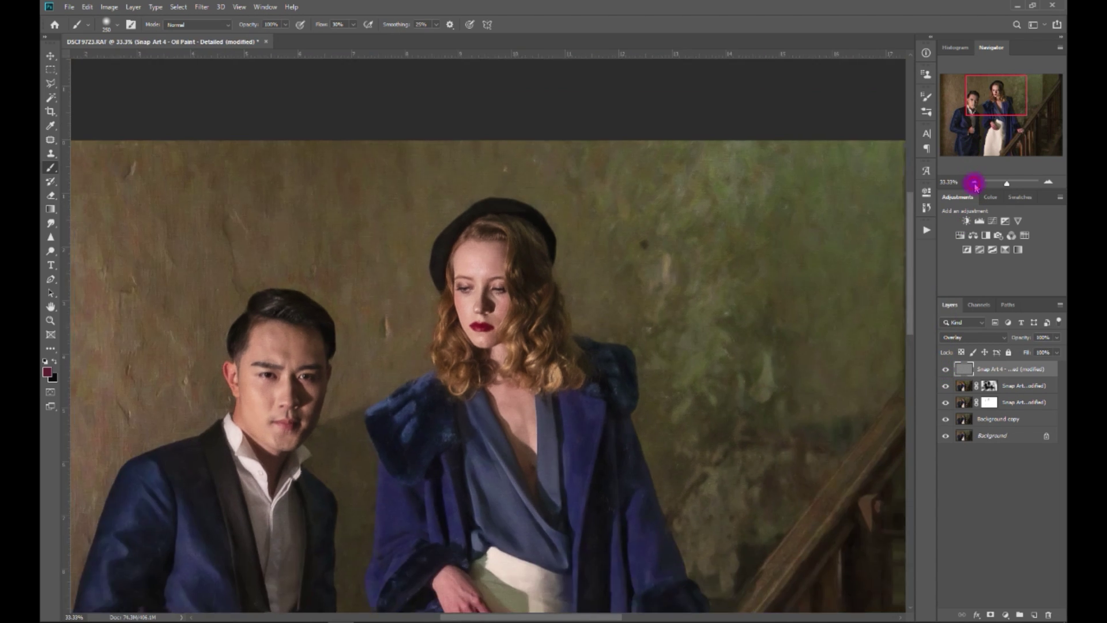
{"action": "left_click", "coordinate": [974, 182]}
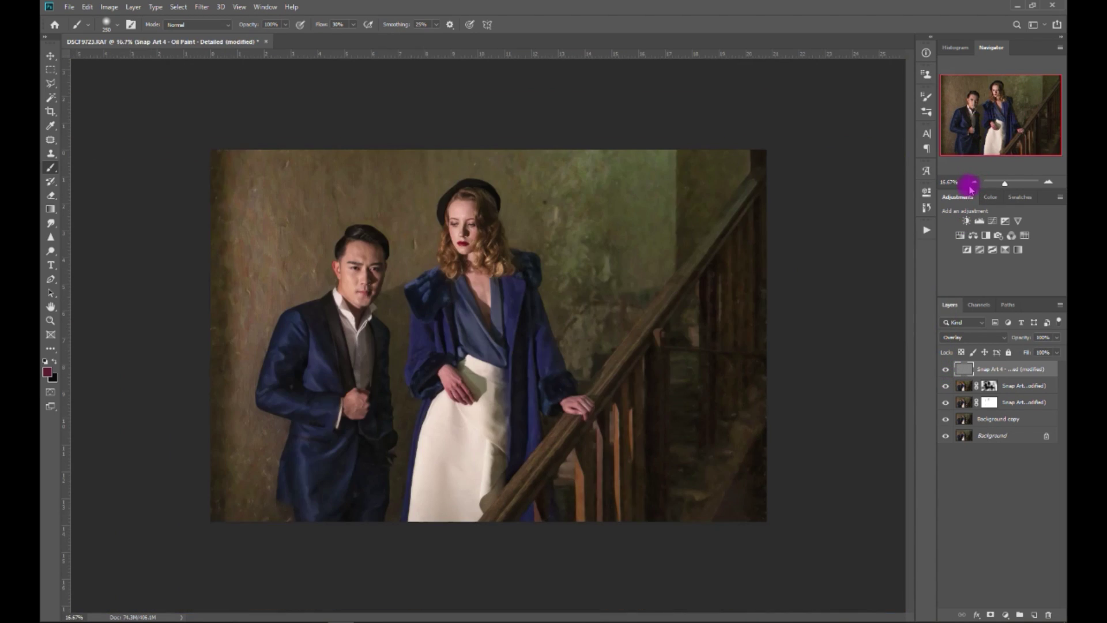
Compare the finished painting with the original Background layer shown alone
{"action": "left_click", "coordinate": [946, 437], "text": "alt"}
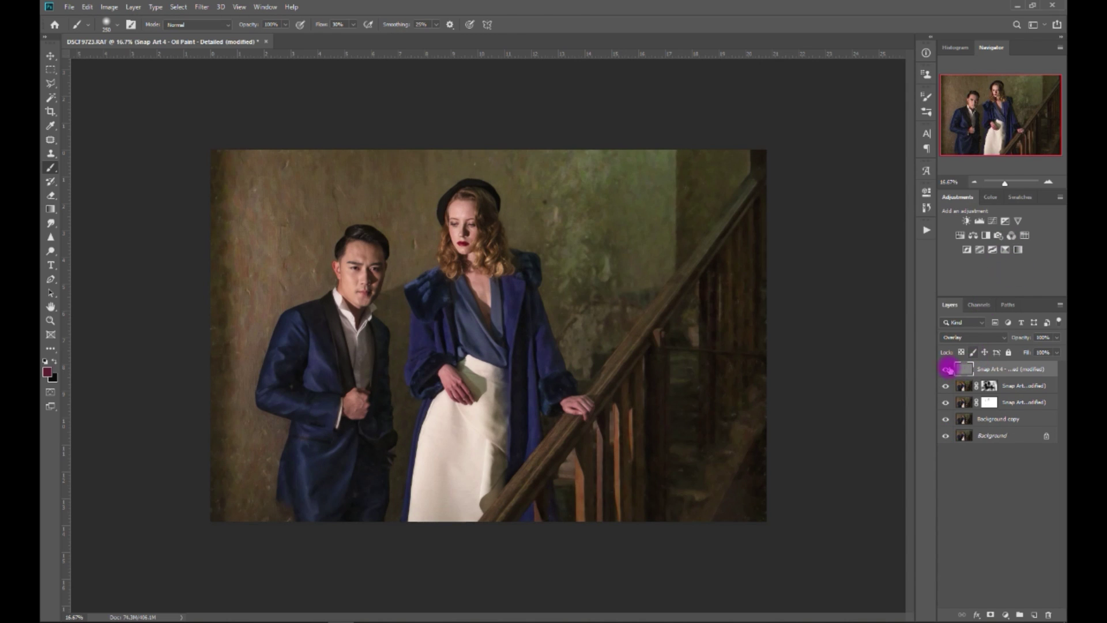
{"action": "left_click", "coordinate": [946, 437], "text": "alt"}
{"action": "left_click", "coordinate": [946, 439], "text": "alt"}
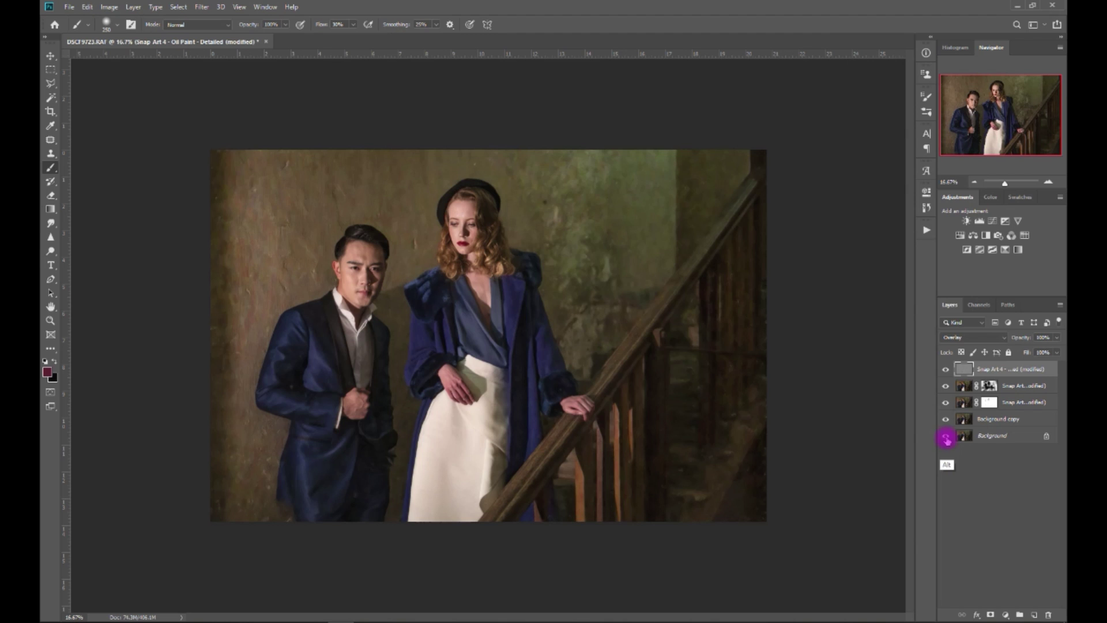
Add a Levels adjustment above the high-pass layer with midtones at 0.95 and the white point at 240
{"action": "left_click", "coordinate": [979, 222]}
{"action": "left_click_drag", "start_coordinate": [900, 301], "coordinate": [820, 300]}
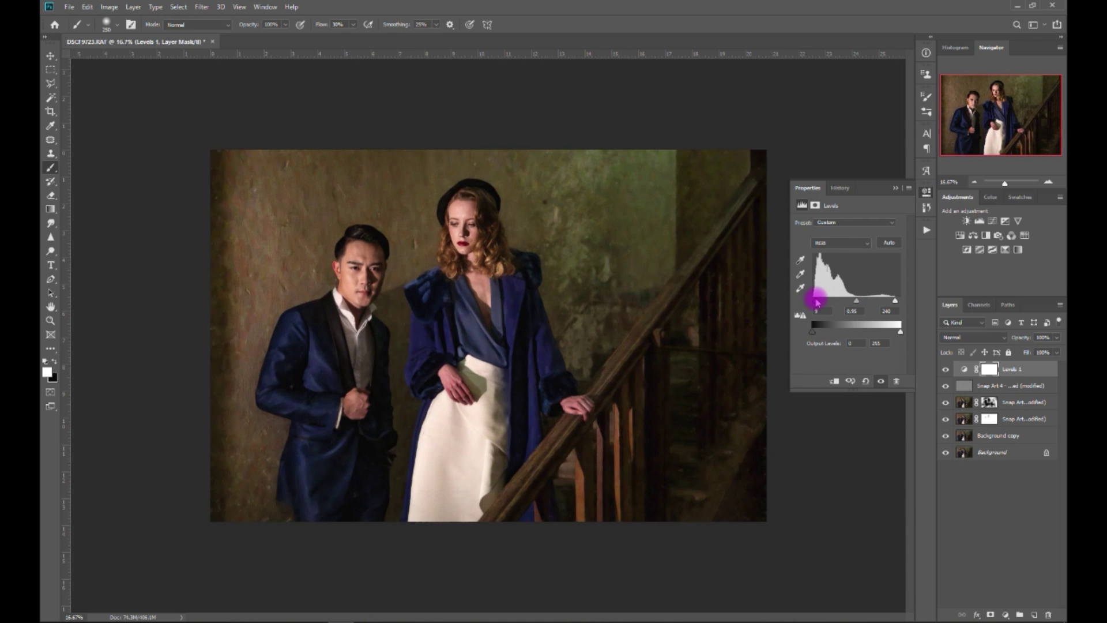
{"action": "left_click", "coordinate": [896, 189]}
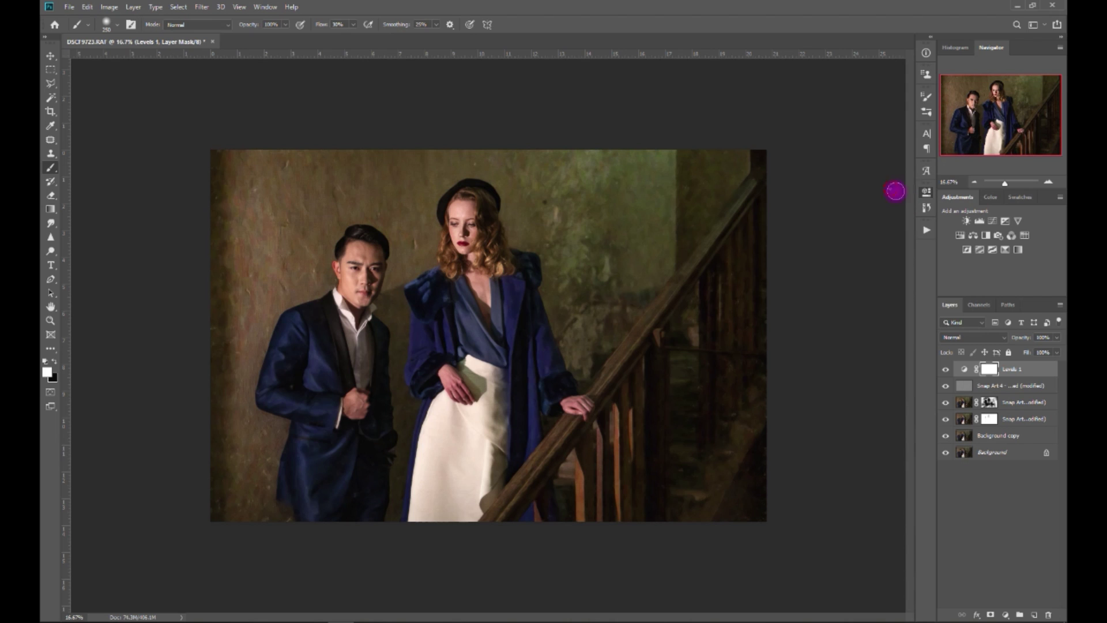
Add a Selective Color adjustment, set its Blacks to cyan +4, yellow -2 and black -9, raise magenta slightly, and compare the effect
{"action": "left_click", "coordinate": [1005, 249]}
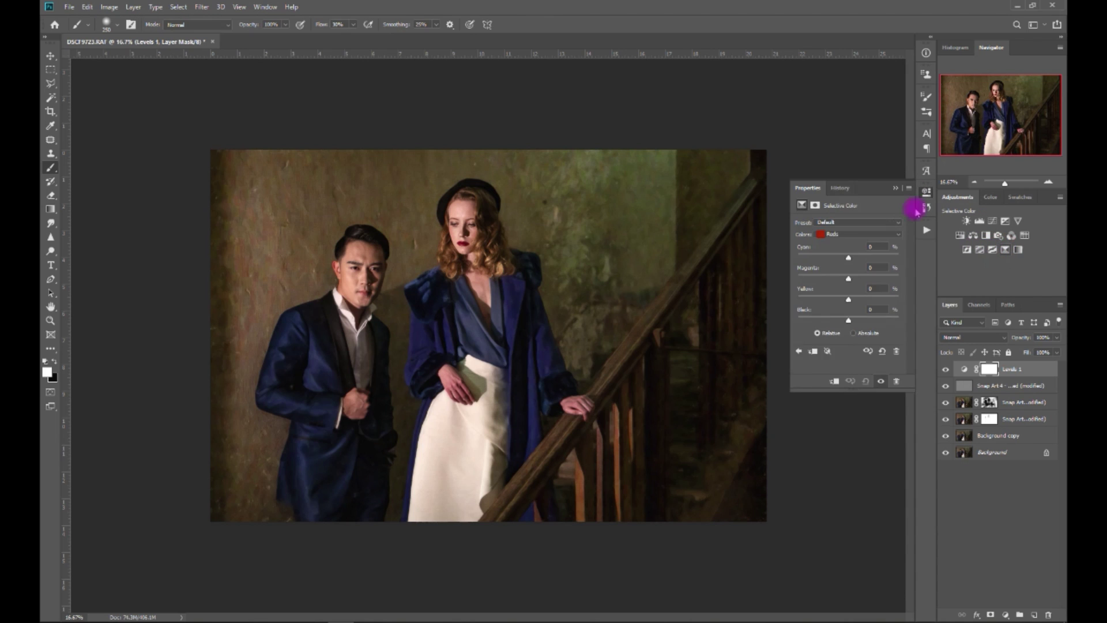
{"action": "left_click", "coordinate": [851, 234]}
{"action": "left_click", "coordinate": [857, 315]}
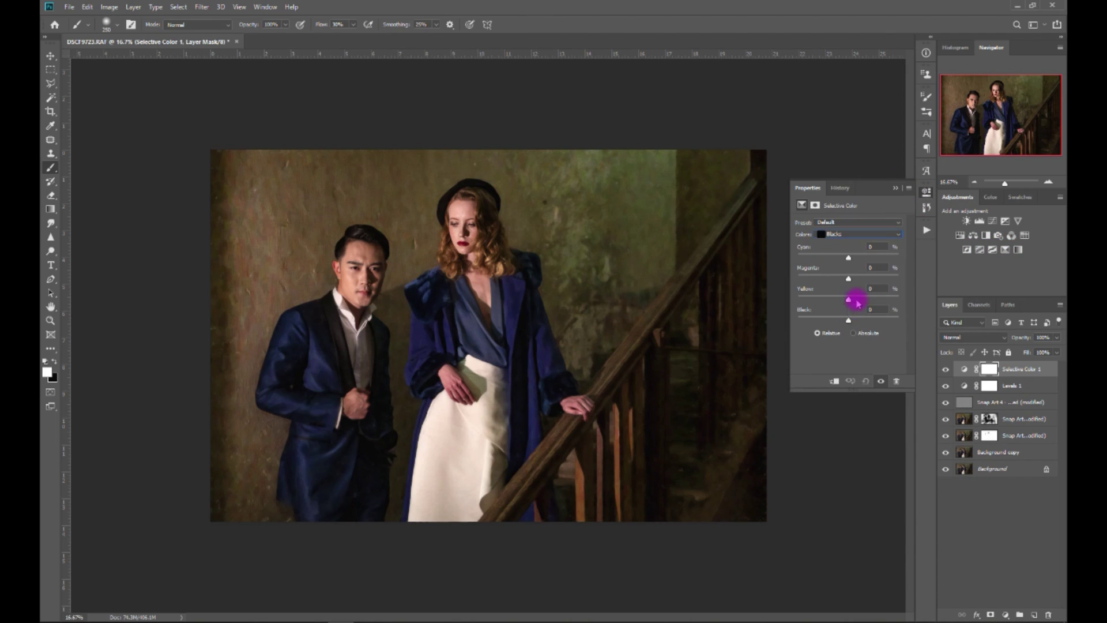
{"action": "left_click_drag", "start_coordinate": [844, 326], "coordinate": [848, 325]}
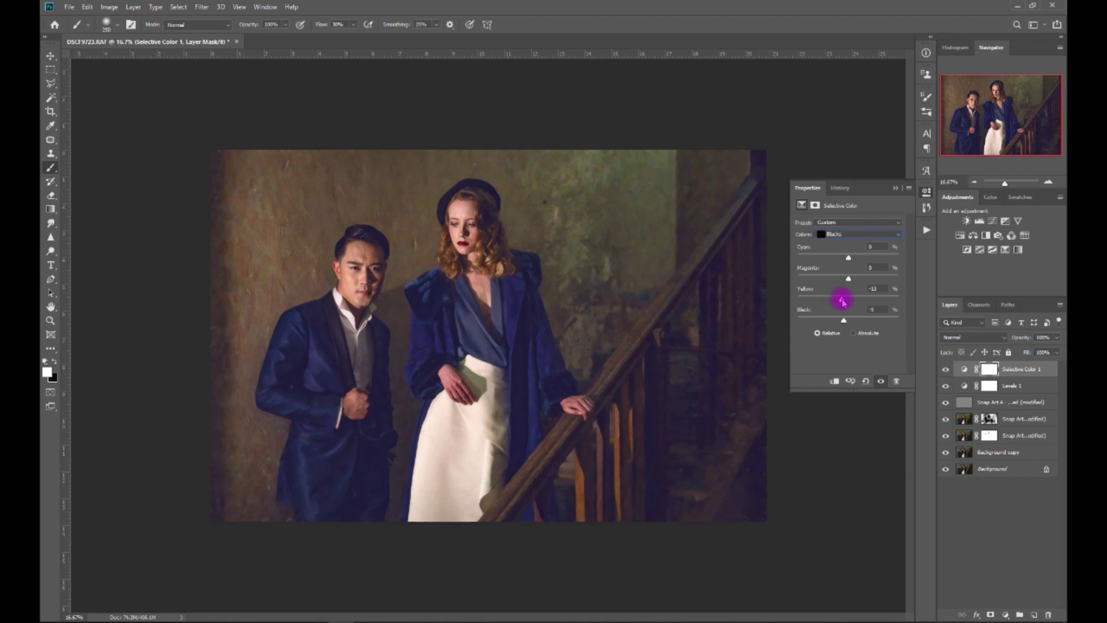
{"action": "mouse_move", "coordinate": [849, 299]}
{"action": "left_mouse_down"}
{"action": "mouse_move", "coordinate": [841, 279]}
{"action": "mouse_move", "coordinate": [850, 282]}
{"action": "left_mouse_up"}
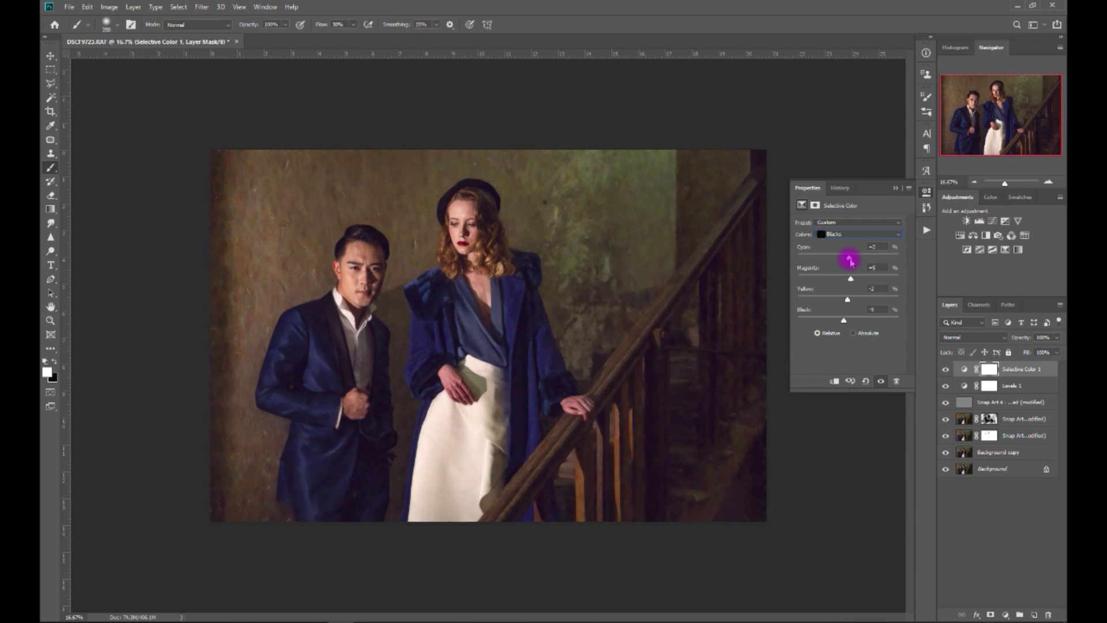
{"action": "left_click_drag", "start_coordinate": [852, 261], "coordinate": [850, 259]}
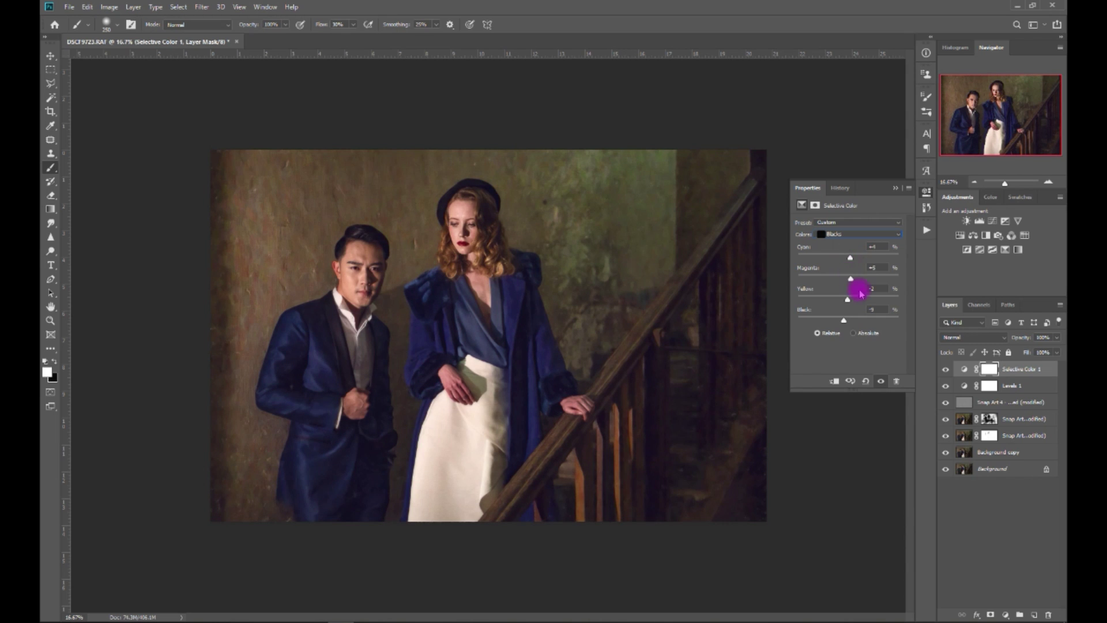
{"action": "left_click", "coordinate": [946, 369]}
{"action": "left_click", "coordinate": [946, 369]}
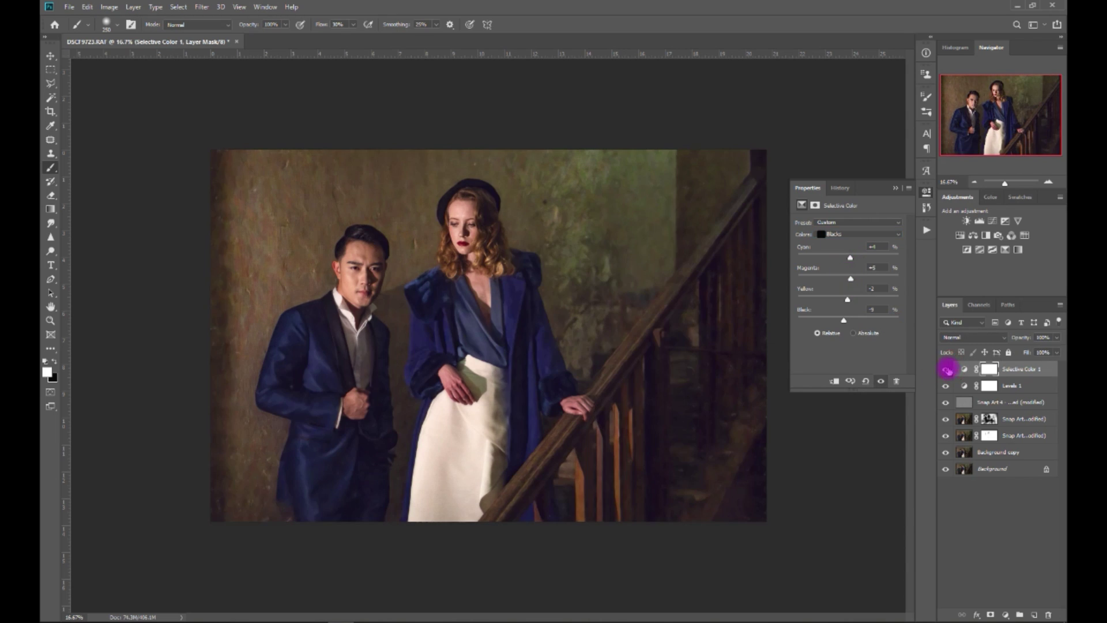
Fine-tune the Blues of the Selective Color adjustment with black at +2 and a small change to cyan
{"action": "left_click", "coordinate": [848, 235]}
{"action": "left_click", "coordinate": [842, 282]}
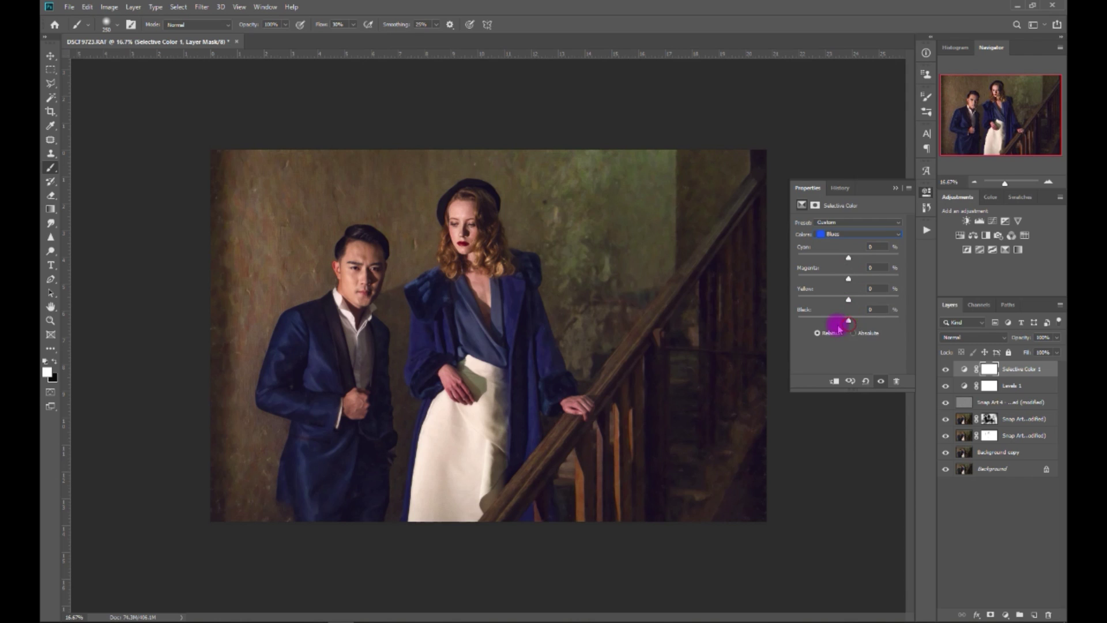
{"action": "mouse_move", "coordinate": [846, 316]}
{"action": "left_mouse_down"}
{"action": "mouse_move", "coordinate": [831, 317]}
{"action": "mouse_move", "coordinate": [851, 321]}
{"action": "left_mouse_up"}
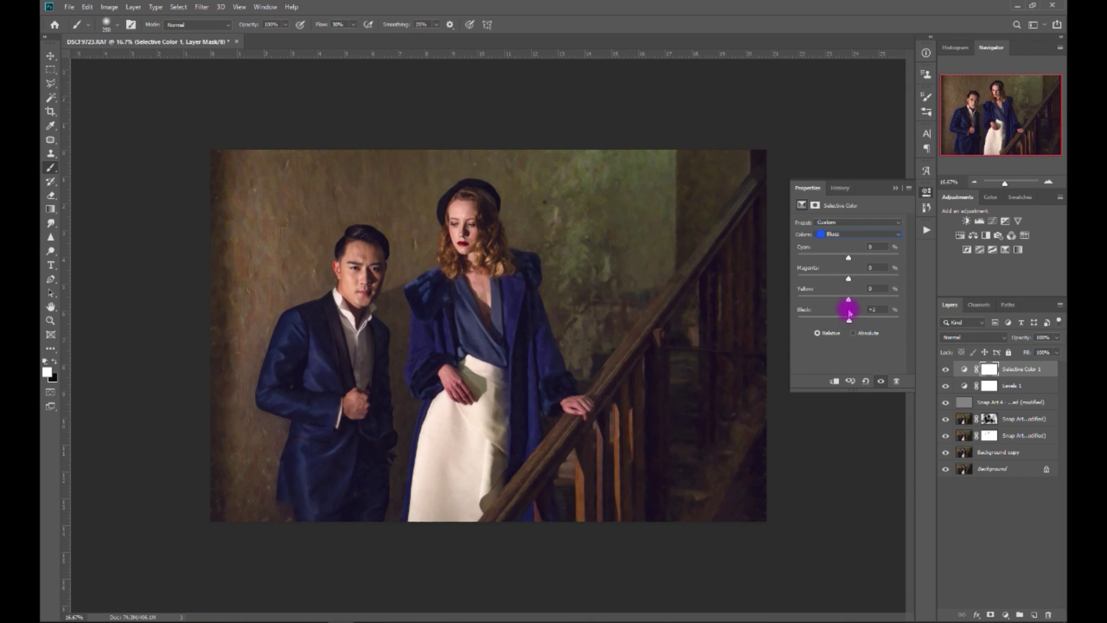
{"action": "mouse_move", "coordinate": [848, 258]}
{"action": "left_mouse_down"}
{"action": "mouse_move", "coordinate": [833, 257]}
{"action": "mouse_move", "coordinate": [843, 260]}
{"action": "left_mouse_up"}
Lower the black in the Selective Color adjustment's Reds to about -30 and compare the image with and without the adjustment
{"action": "left_click", "coordinate": [848, 234]}
{"action": "left_click", "coordinate": [848, 246]}
{"action": "left_click_drag", "start_coordinate": [840, 325], "coordinate": [859, 323]}
{"action": "left_click", "coordinate": [850, 235]}
{"action": "left_click", "coordinate": [847, 237]}
{"action": "left_click_drag", "start_coordinate": [848, 321], "coordinate": [843, 326]}
{"action": "left_click", "coordinate": [945, 369]}
{"action": "left_click", "coordinate": [946, 369]}
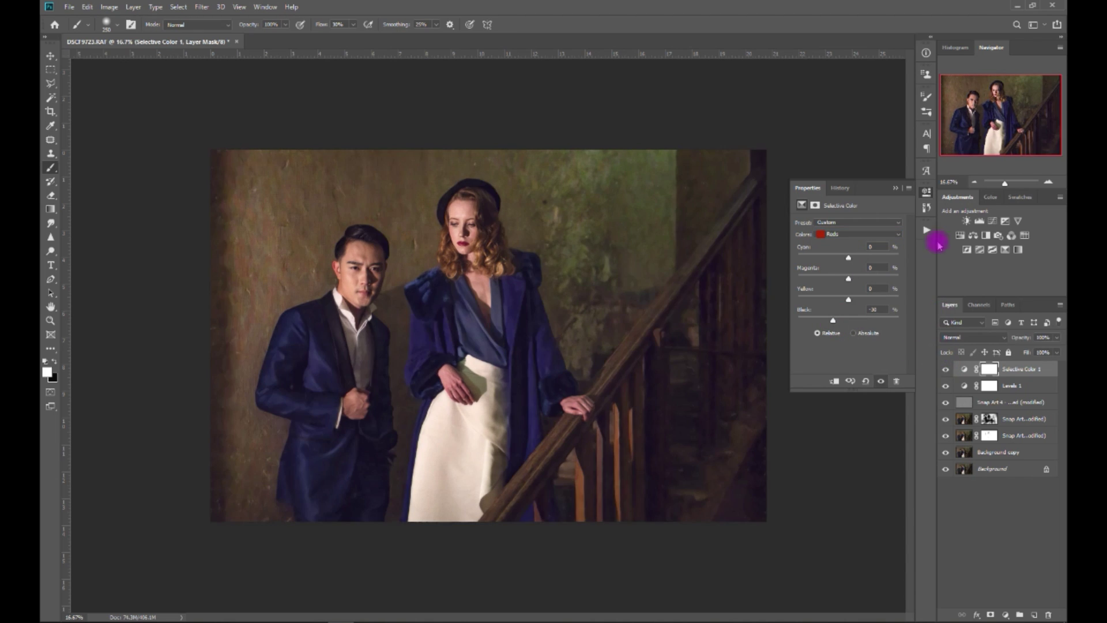
Examine the Selective Color adjustment's effect on the whole portrait at 12.5% zoom and on the couple at 25%
{"action": "left_click", "coordinate": [974, 182]}
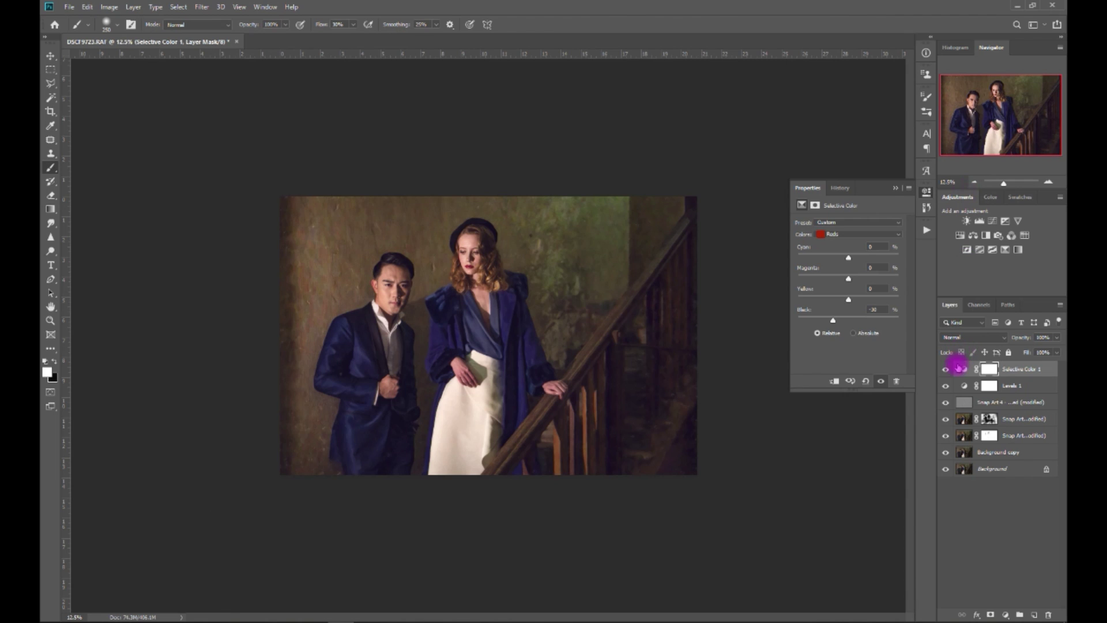
{"action": "left_click", "coordinate": [945, 369]}
{"action": "left_click", "coordinate": [945, 369]}
{"action": "left_click", "coordinate": [896, 188]}
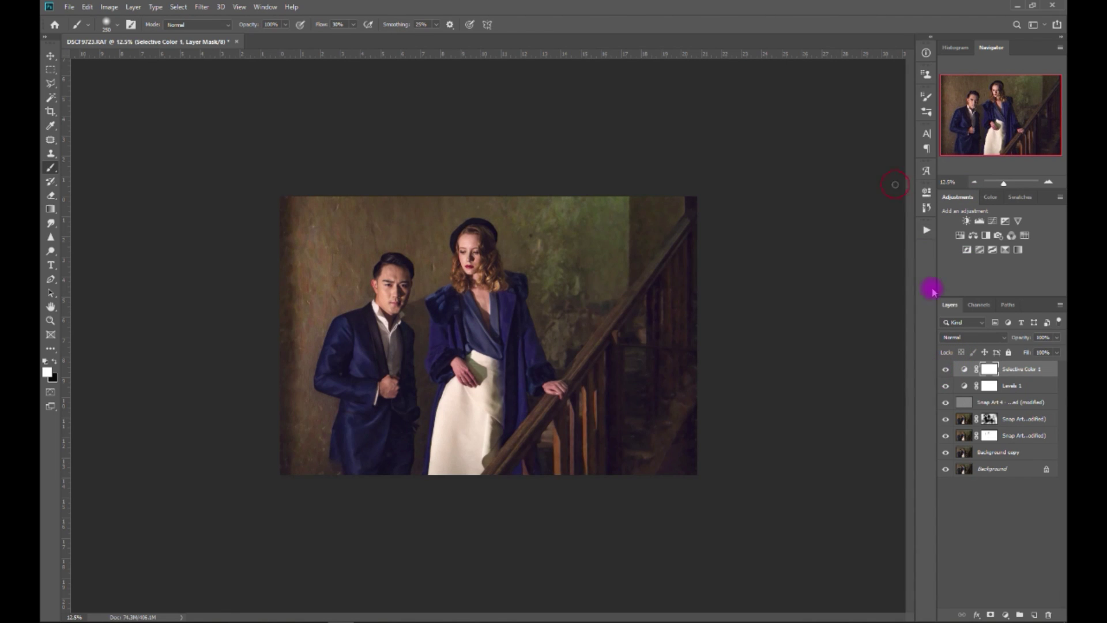
{"action": "left_click", "coordinate": [945, 369]}
{"action": "left_click", "coordinate": [945, 369]}
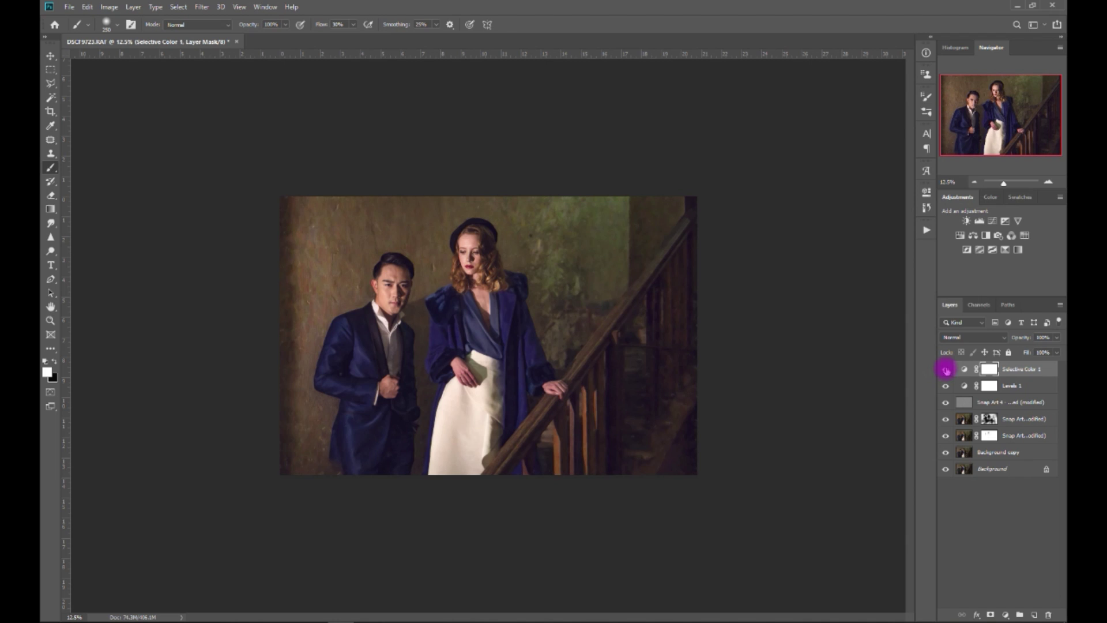
{"action": "left_click", "coordinate": [1048, 183]}
{"action": "left_click", "coordinate": [1047, 183]}
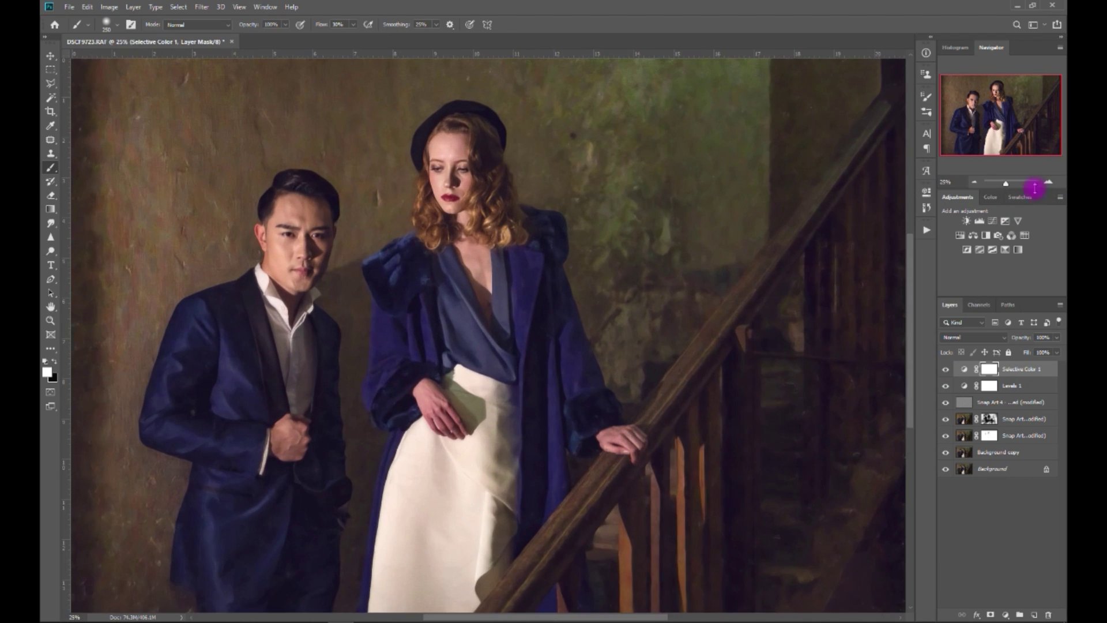
{"action": "left_click", "coordinate": [975, 183]}
Add a Black & White adjustment above the Selective Color layer, reduce its opacity to 20%, and compare the muted colours
{"action": "left_click", "coordinate": [986, 236]}
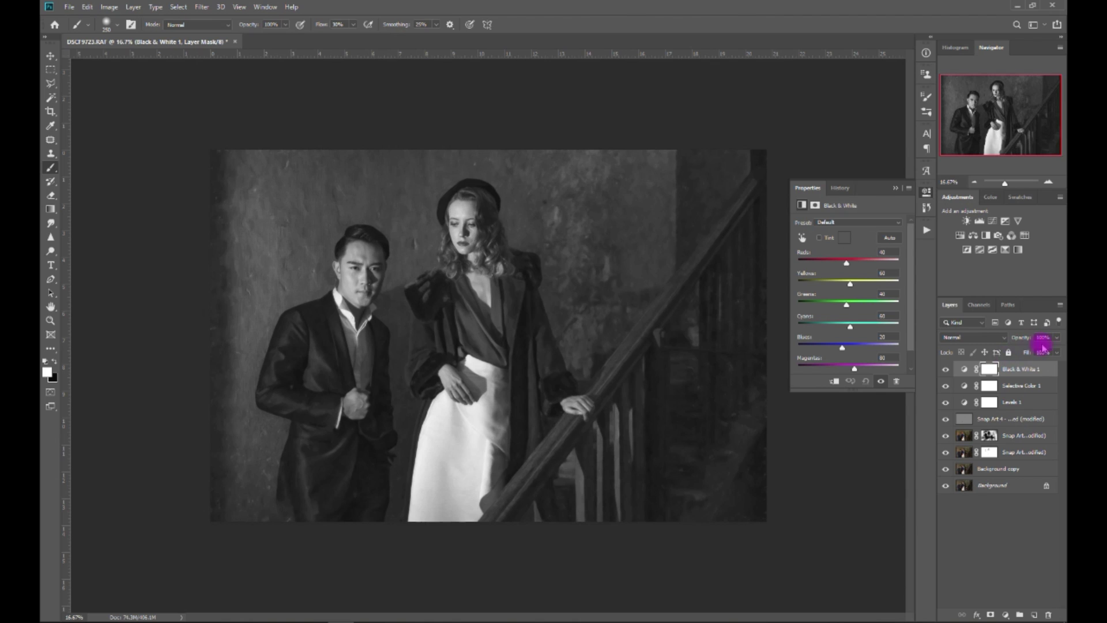
{"action": "left_click", "coordinate": [1044, 338]}
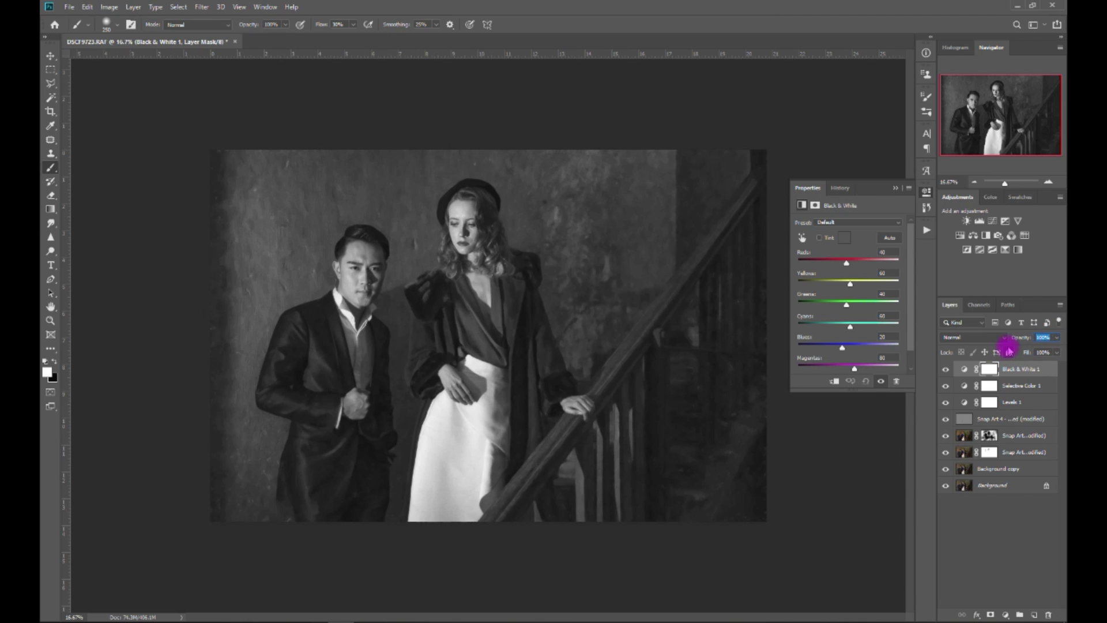
{"action": "type", "text": "20"}
{"action": "key", "text": "Return"}
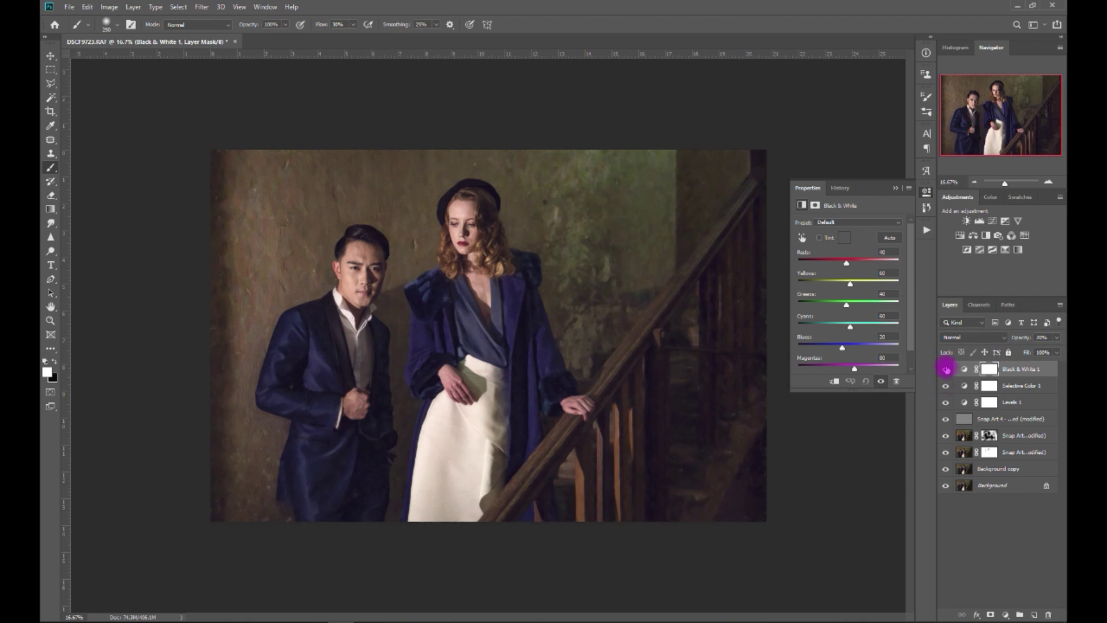
{"action": "left_click", "coordinate": [946, 369]}
{"action": "left_click", "coordinate": [944, 369]}
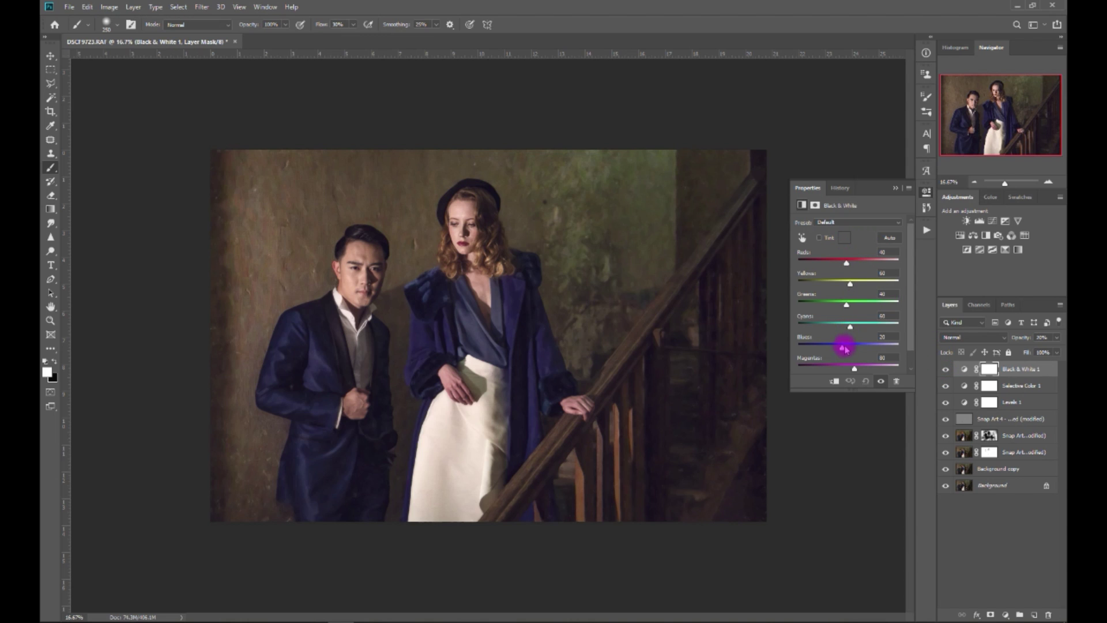
Brighten the Blues slightly in the Black & White adjustment, set its opacity to 10%, and compare the result
{"action": "mouse_move", "coordinate": [843, 347]}
{"action": "left_mouse_down"}
{"action": "mouse_move", "coordinate": [863, 344]}
{"action": "mouse_move", "coordinate": [843, 347]}
{"action": "left_mouse_up"}
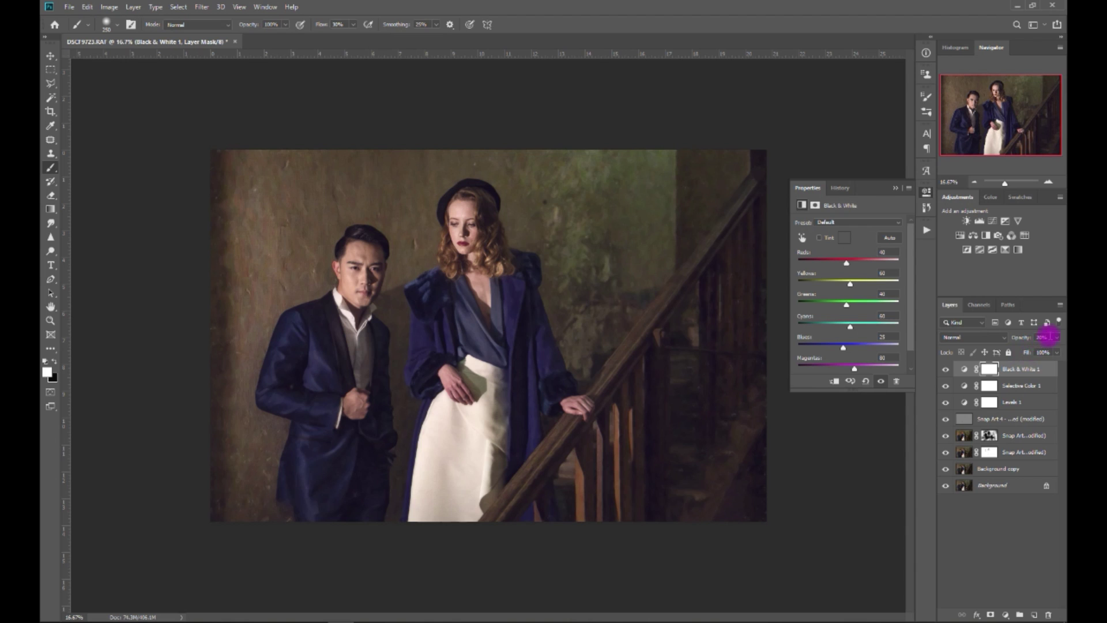
{"action": "left_click_drag", "start_coordinate": [1050, 336], "coordinate": [998, 351]}
{"action": "type", "text": "1"}
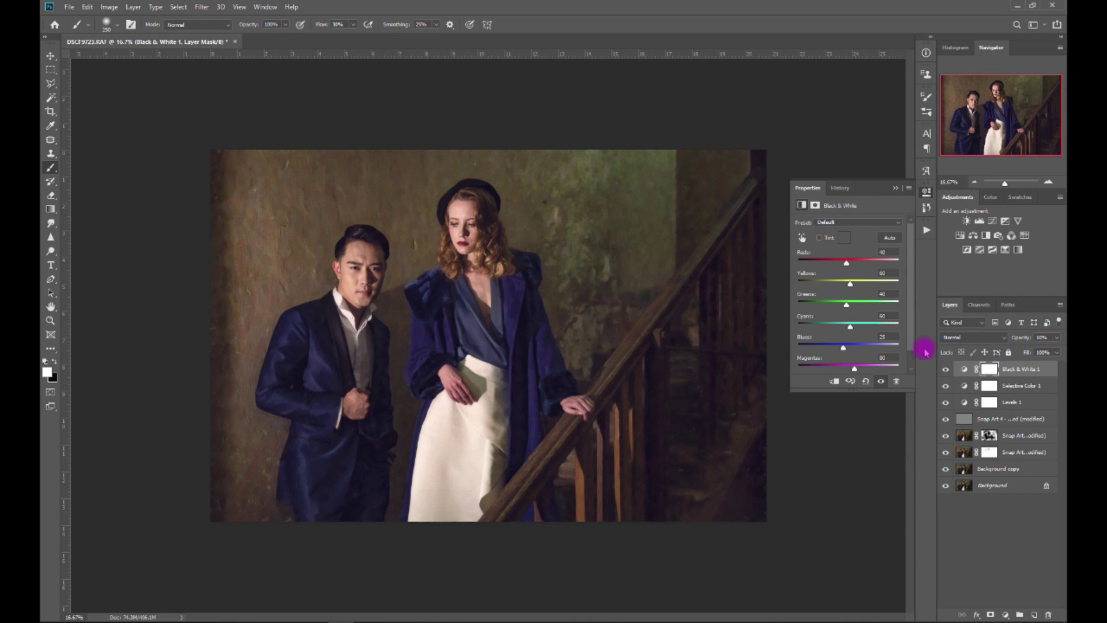
{"action": "left_click", "coordinate": [945, 370]}
{"action": "left_click", "coordinate": [946, 370]}
{"action": "left_click", "coordinate": [899, 191]}
{"action": "left_click", "coordinate": [946, 370]}
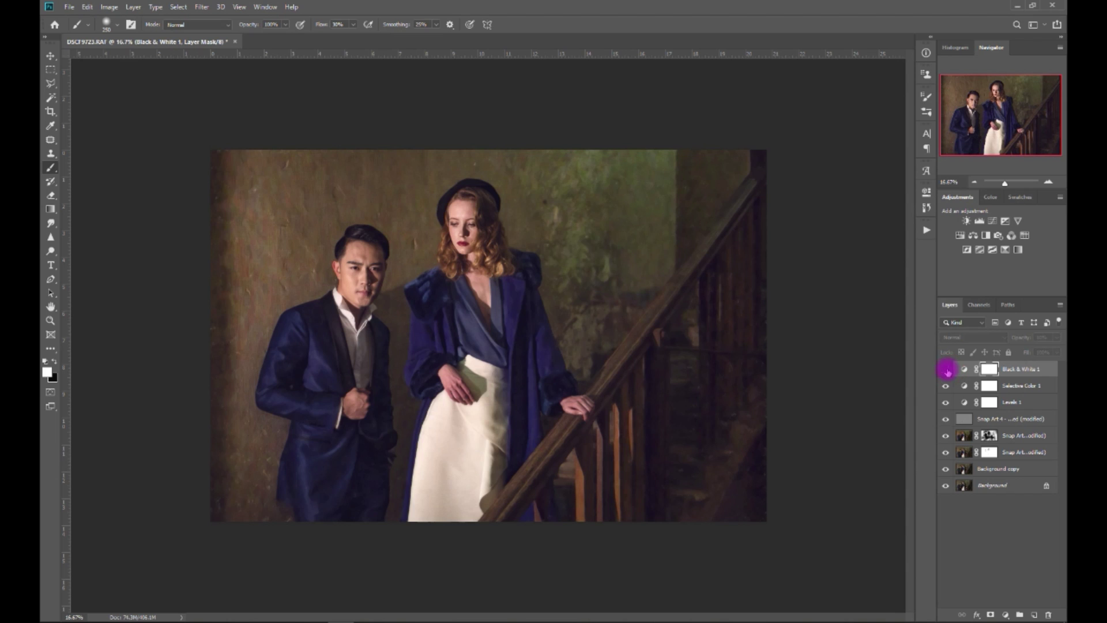
{"action": "left_click", "coordinate": [946, 369]}
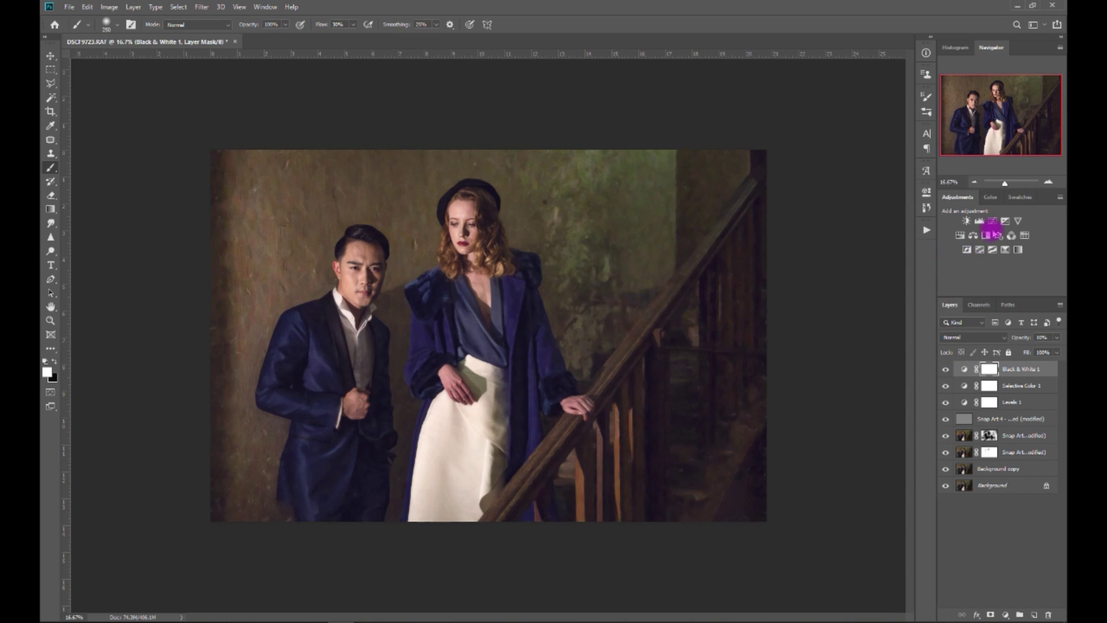
Add a Hue/Saturation adjustment on top and raise the saturation of the Yellows
{"action": "left_click", "coordinate": [961, 236]}
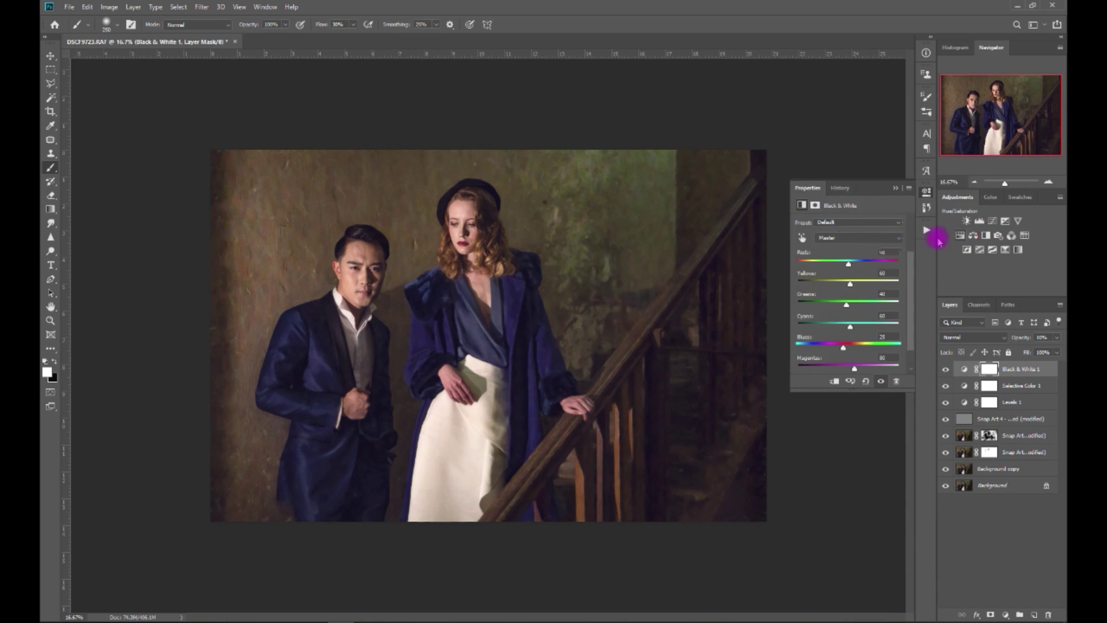
{"action": "left_click", "coordinate": [872, 237]}
{"action": "left_click", "coordinate": [870, 263]}
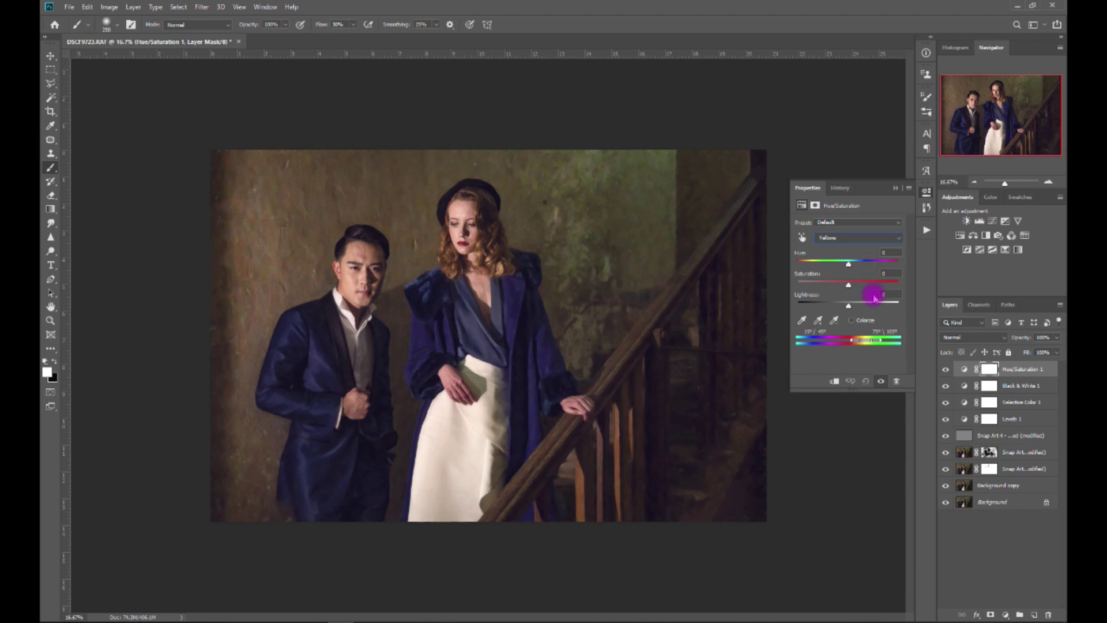
{"action": "left_click_drag", "start_coordinate": [852, 285], "coordinate": [862, 286]}
{"action": "left_click", "coordinate": [896, 188]}
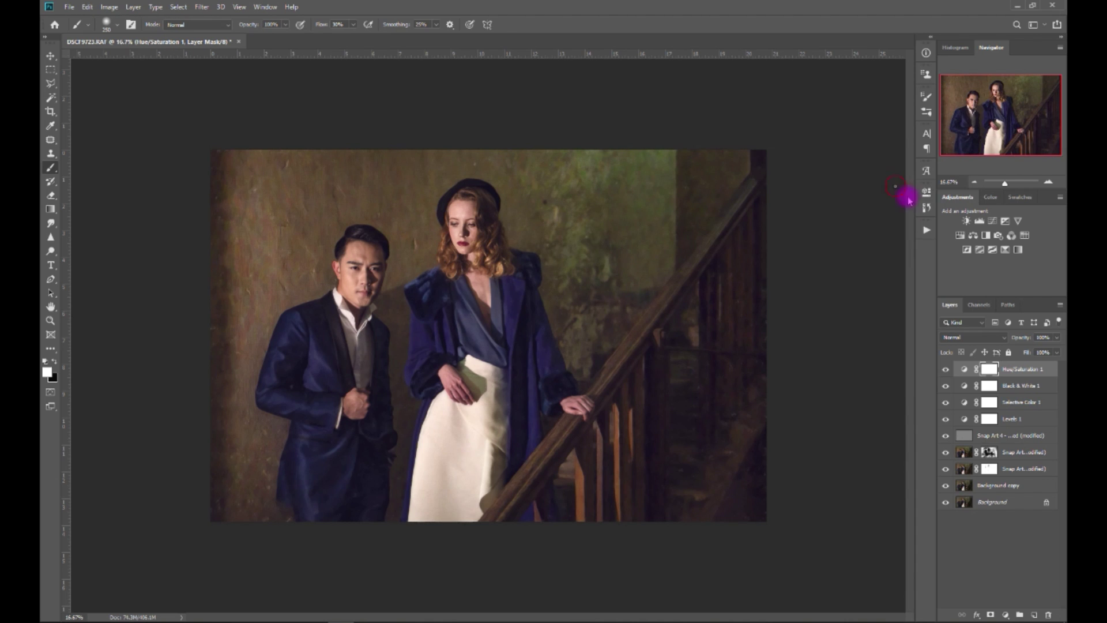